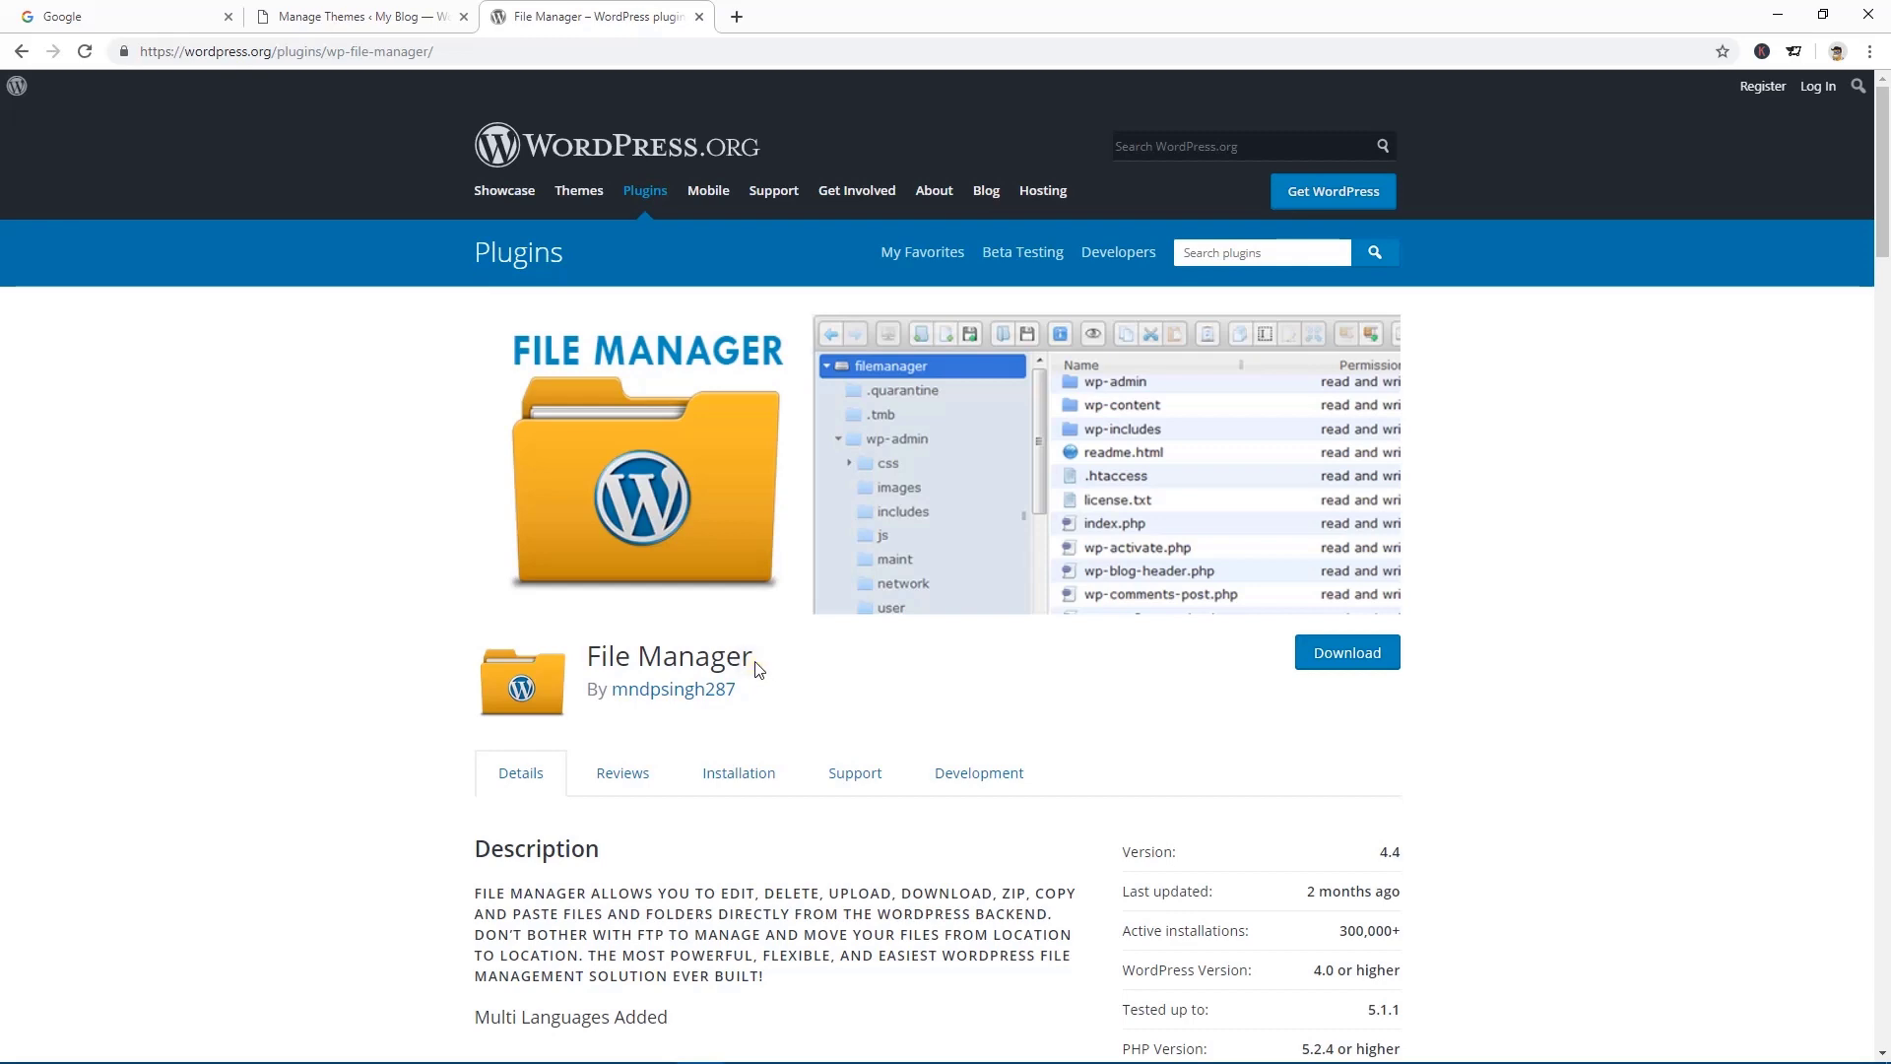
# - Copy the 'File Manager' plugin name from its WordPress.org page
pyautogui.moveTo(759, 670); pyautogui.dragTo(587, 669)
pyautogui.rightClick(604, 668)
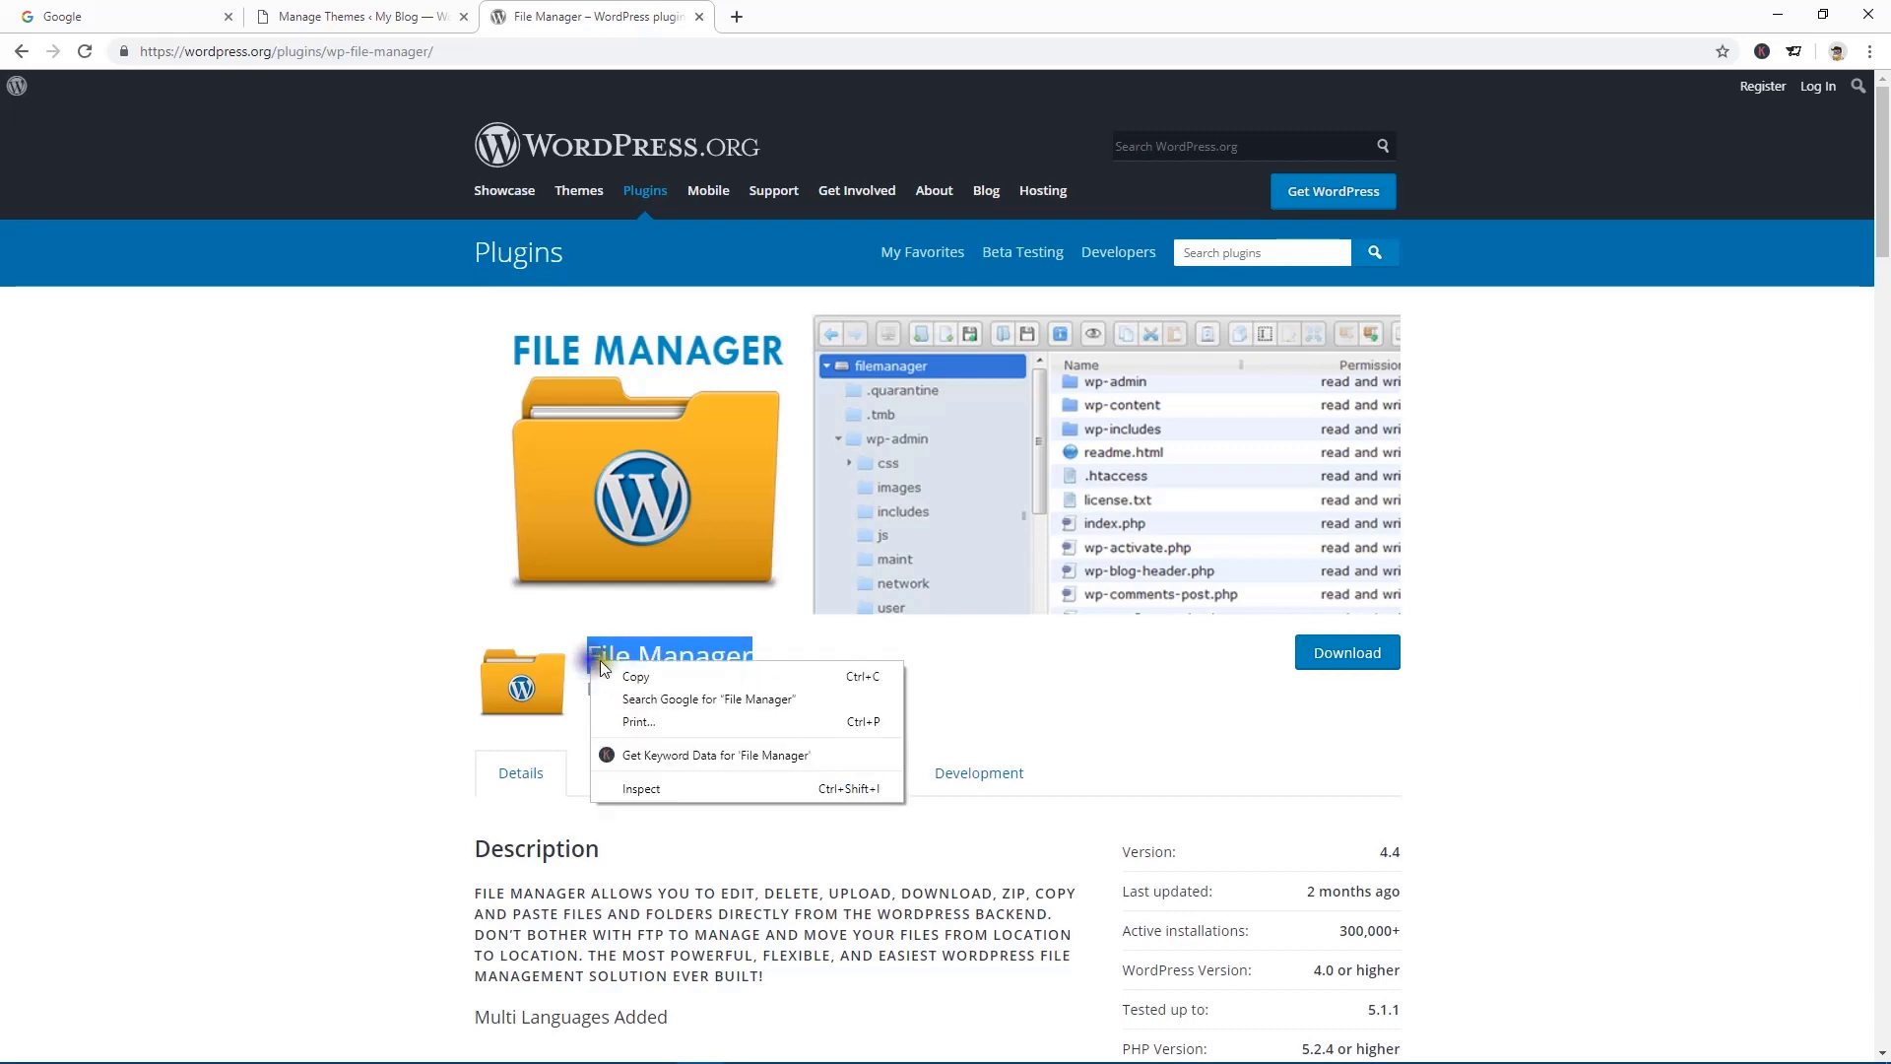
pyautogui.click(635, 677)
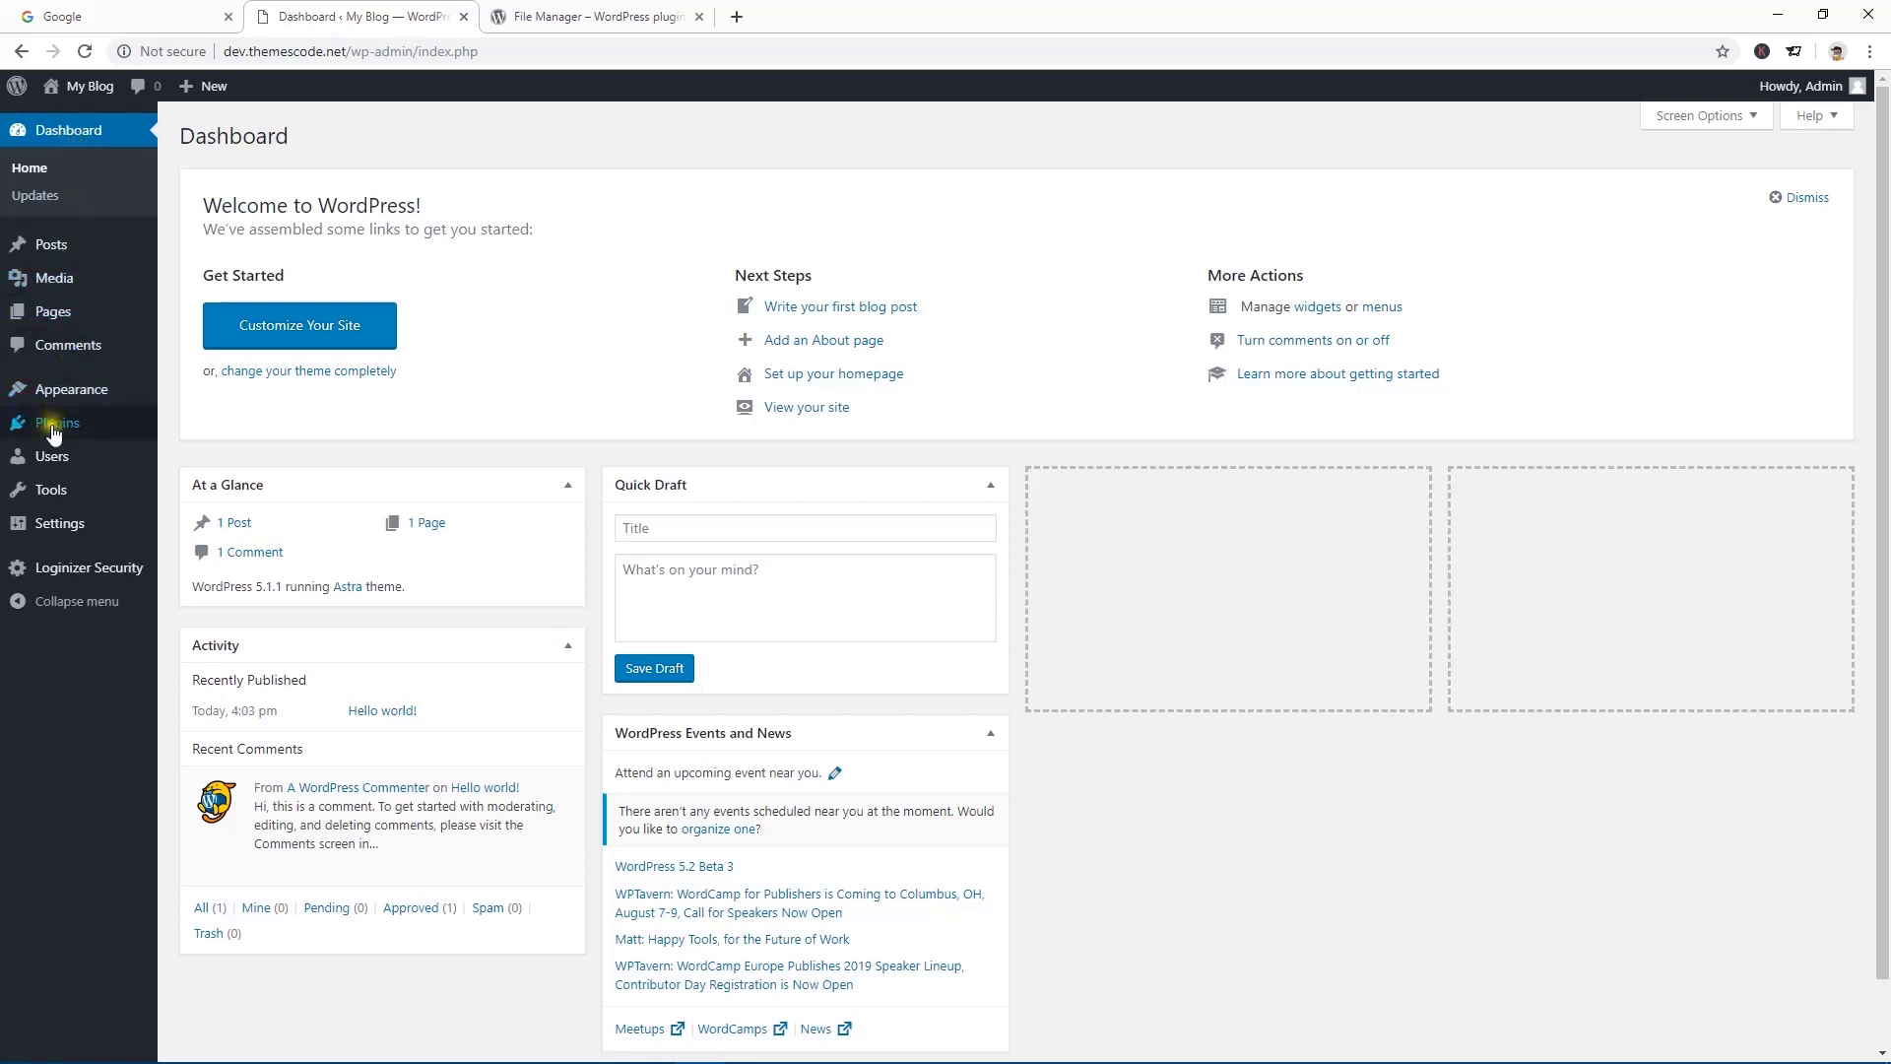
# - Search Plugins > Add New for the pasted 'File Manager', then install and activate it
pyautogui.moveTo(59, 436)
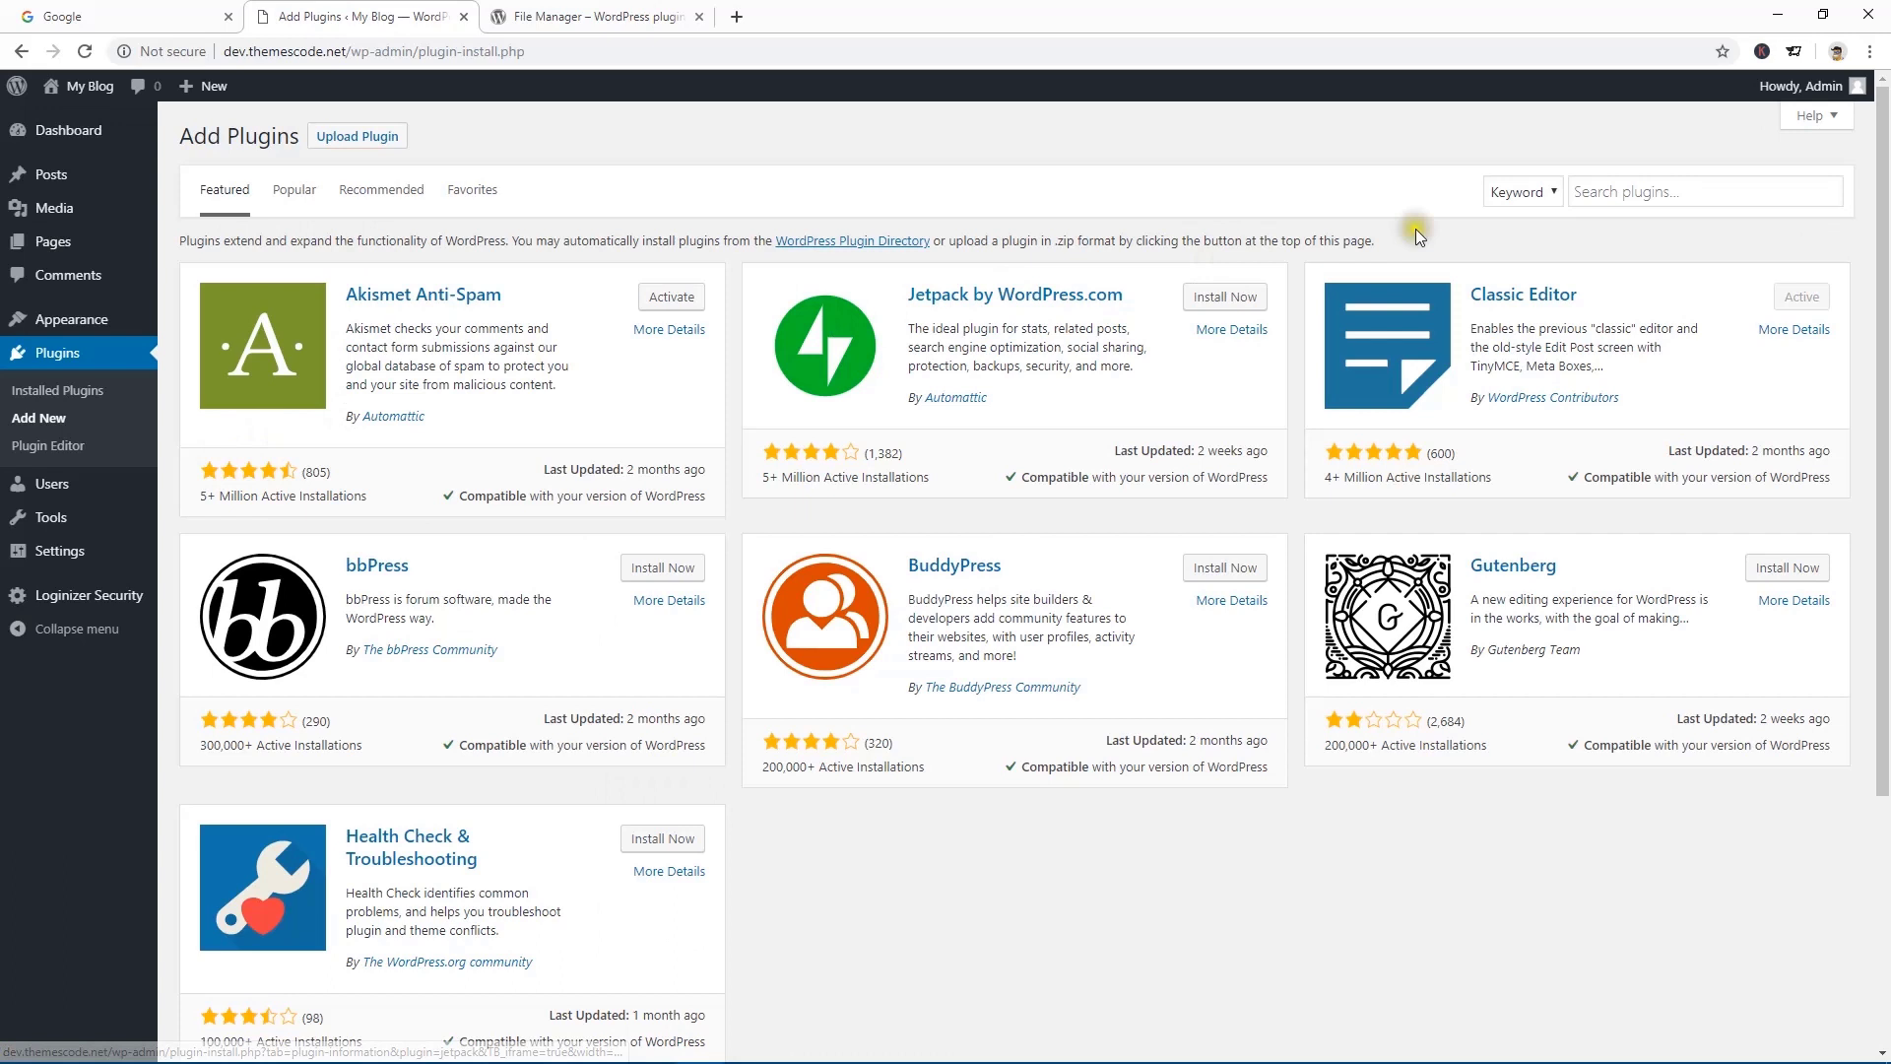
pyautogui.click(1598, 193)
pyautogui.rightClick(1604, 197)
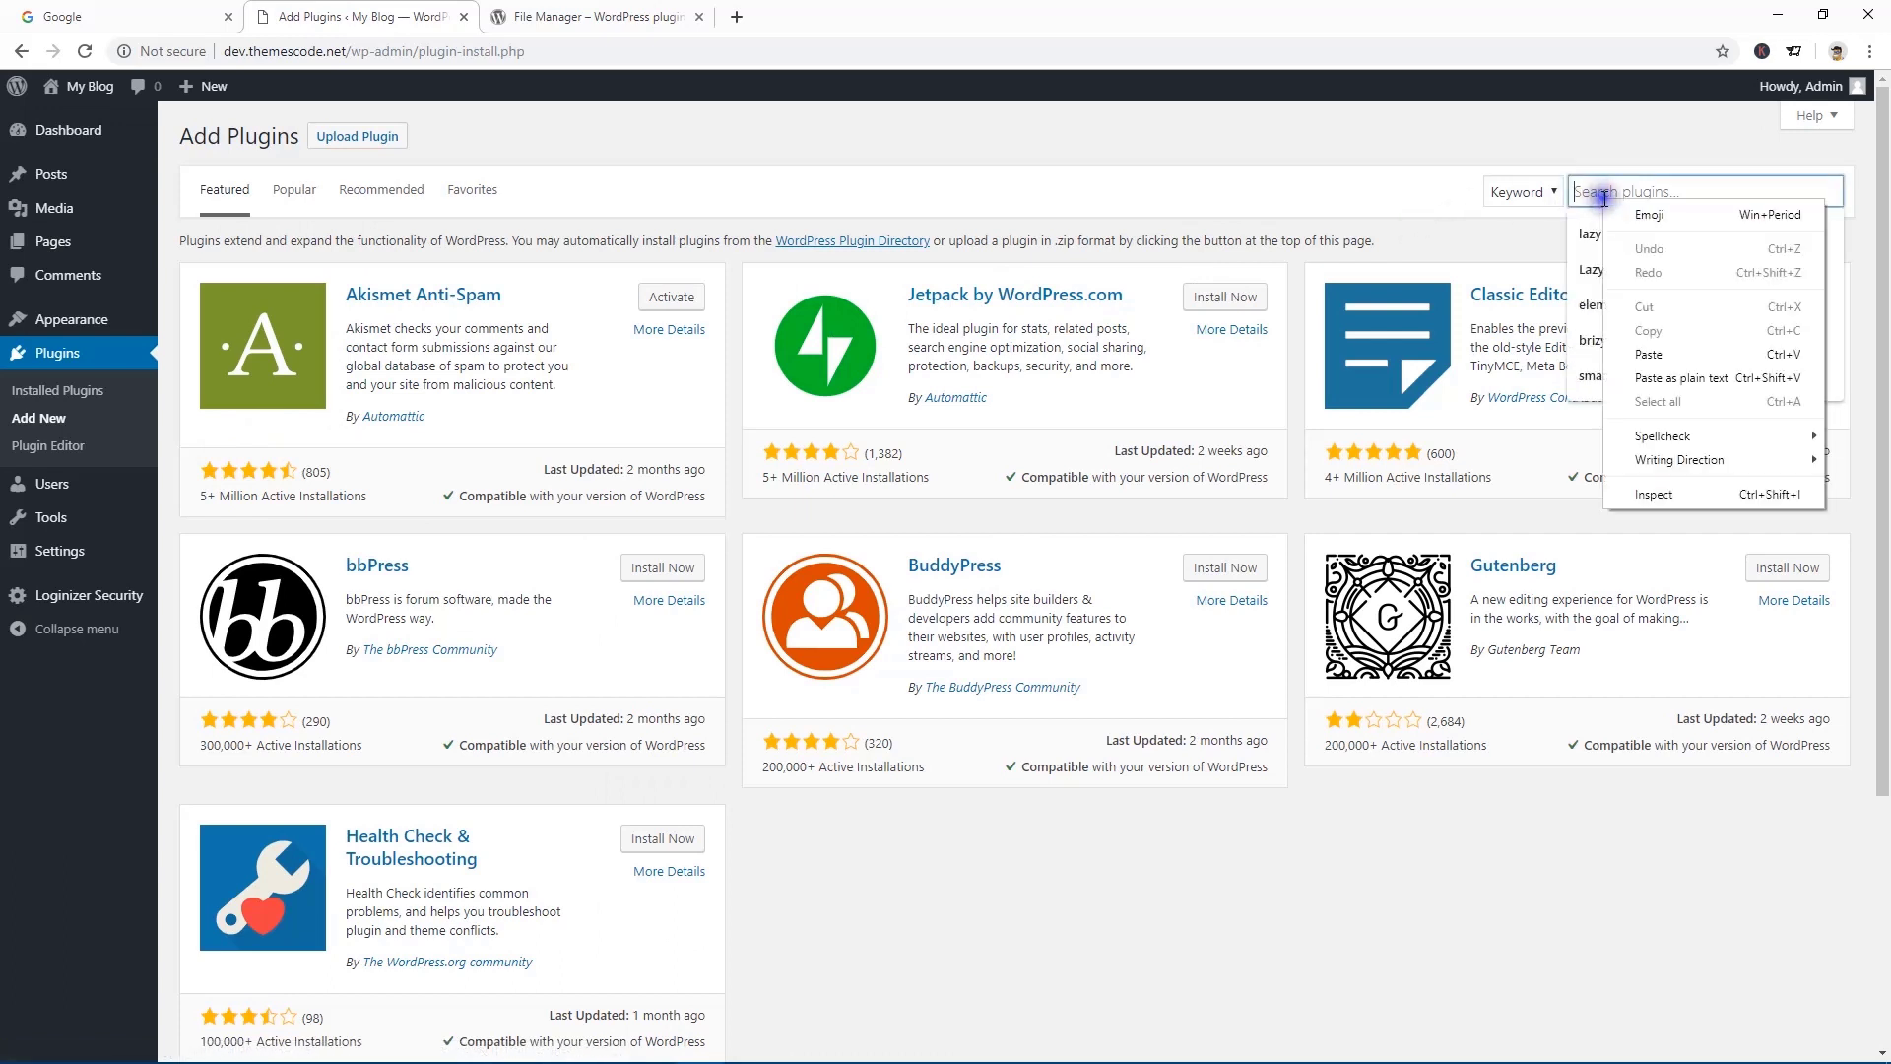
pyautogui.click(1654, 354)
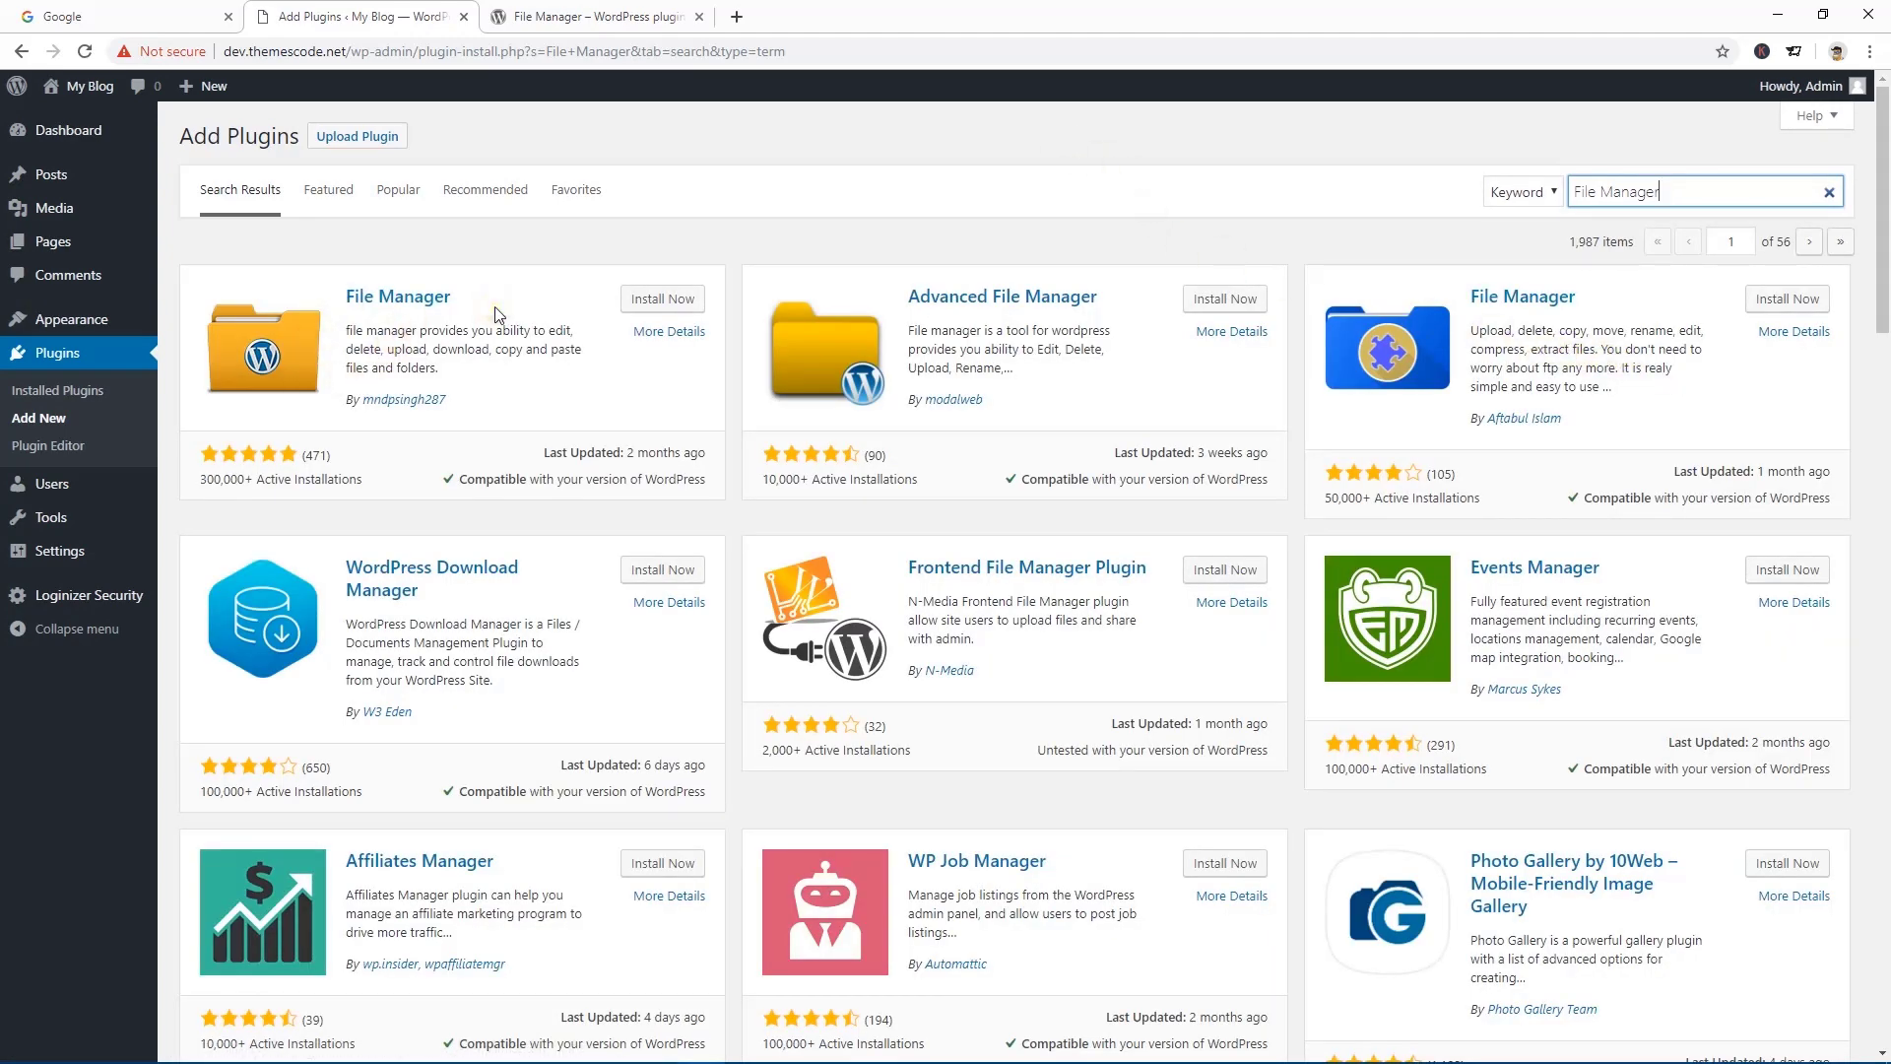
pyautogui.click(663, 300)
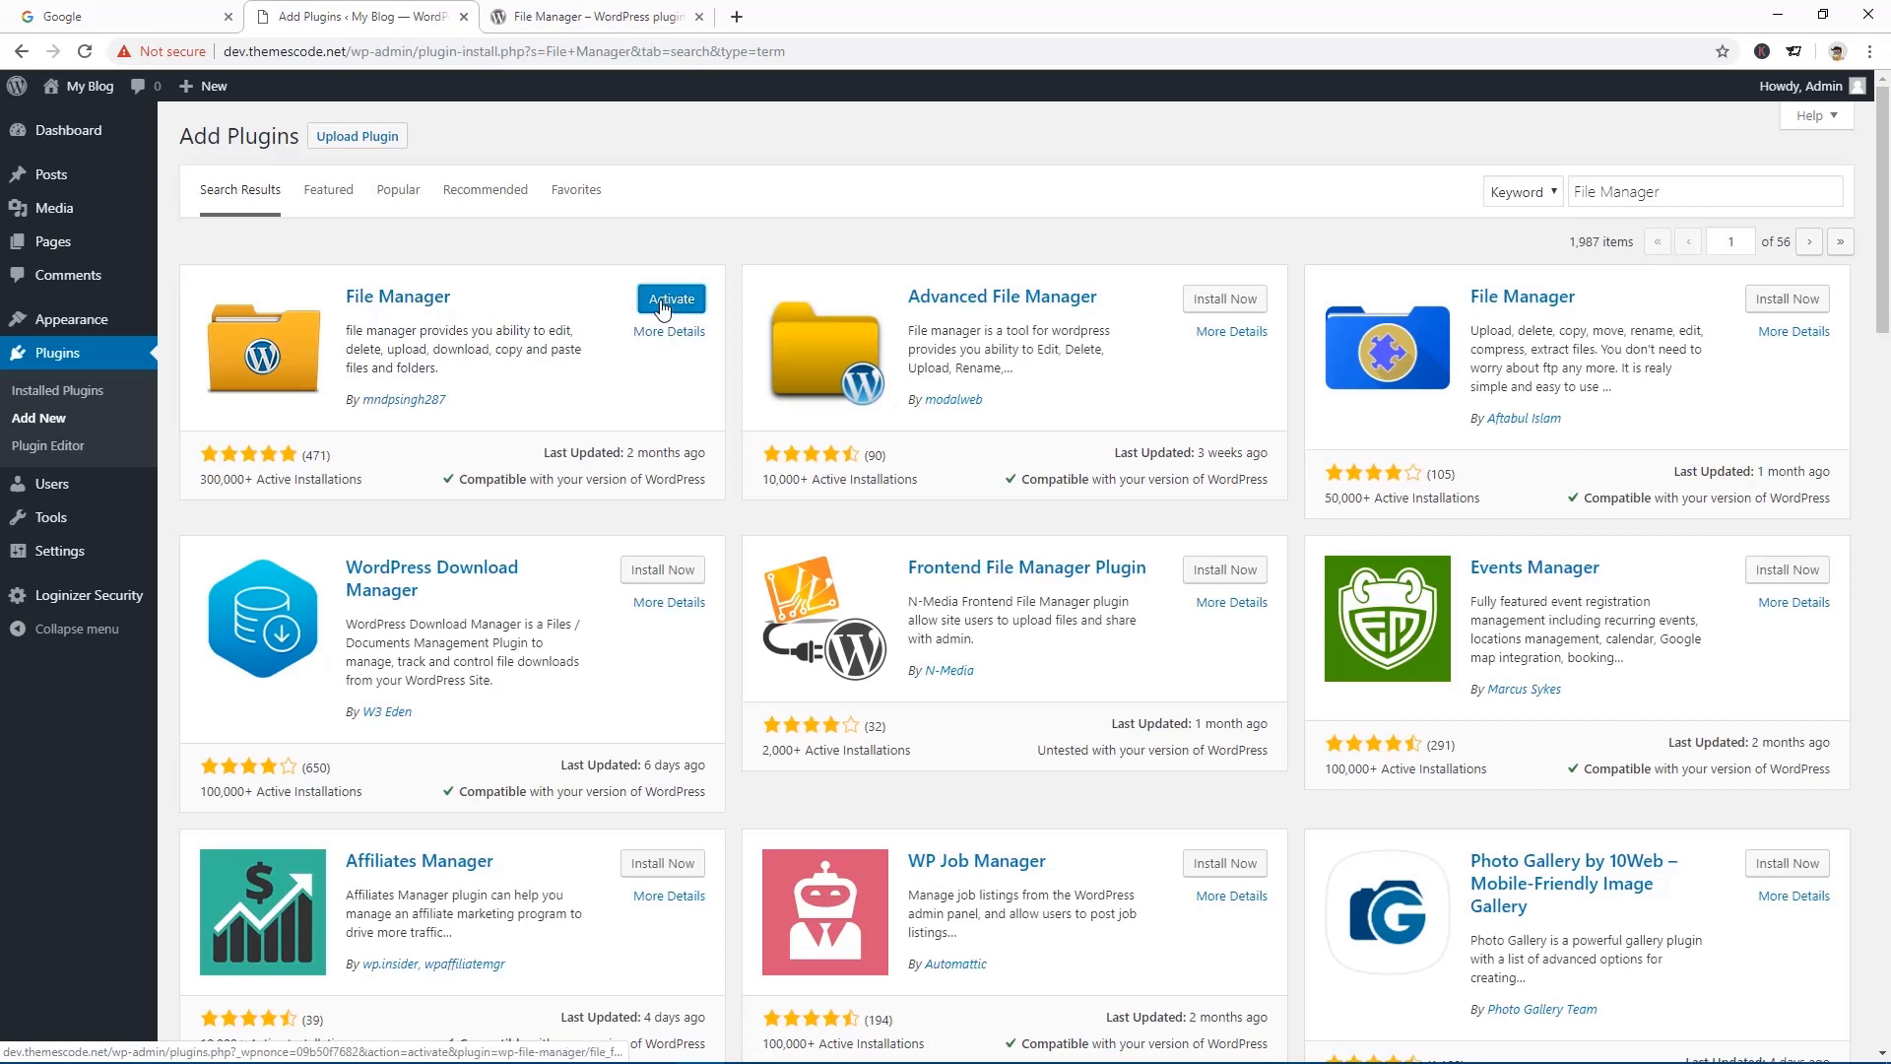
pyautogui.click(664, 306)
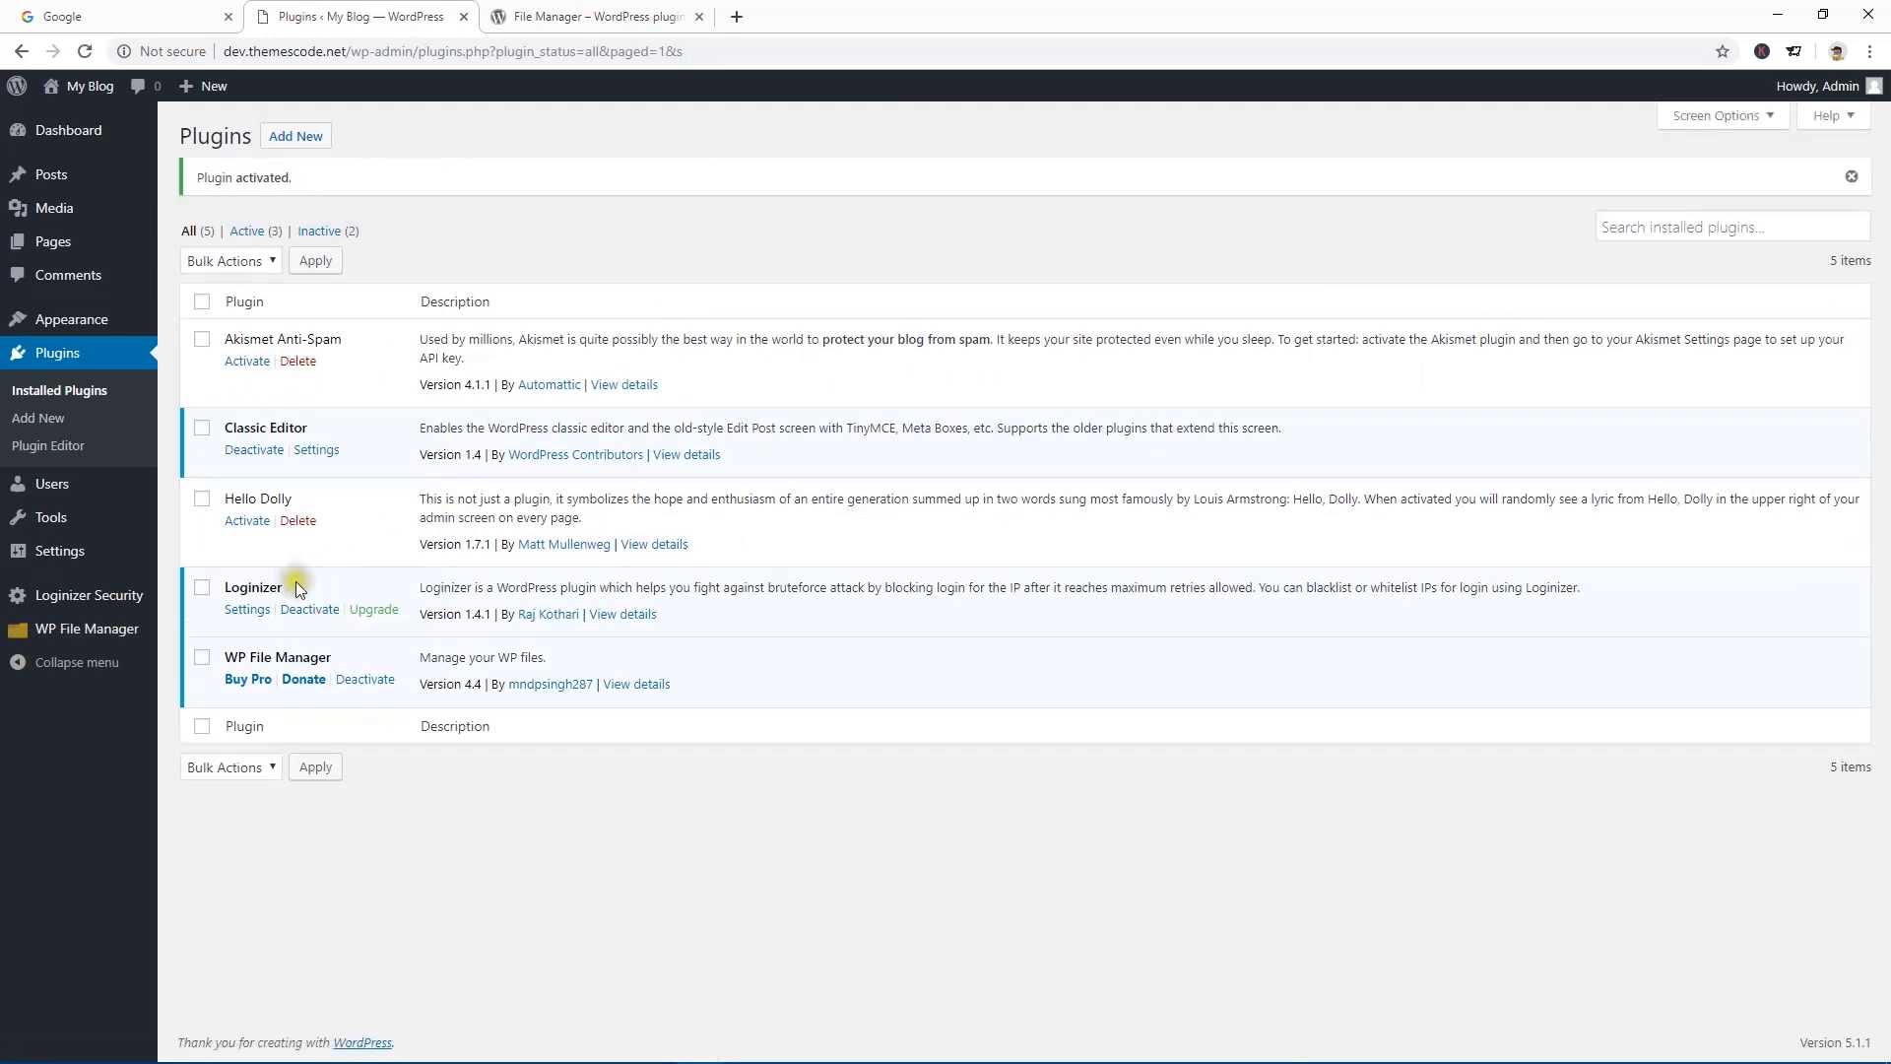
# - Open WP File Manager, closing the Welcome pop-up and postponing the review notice with Later
pyautogui.moveTo(55, 636)
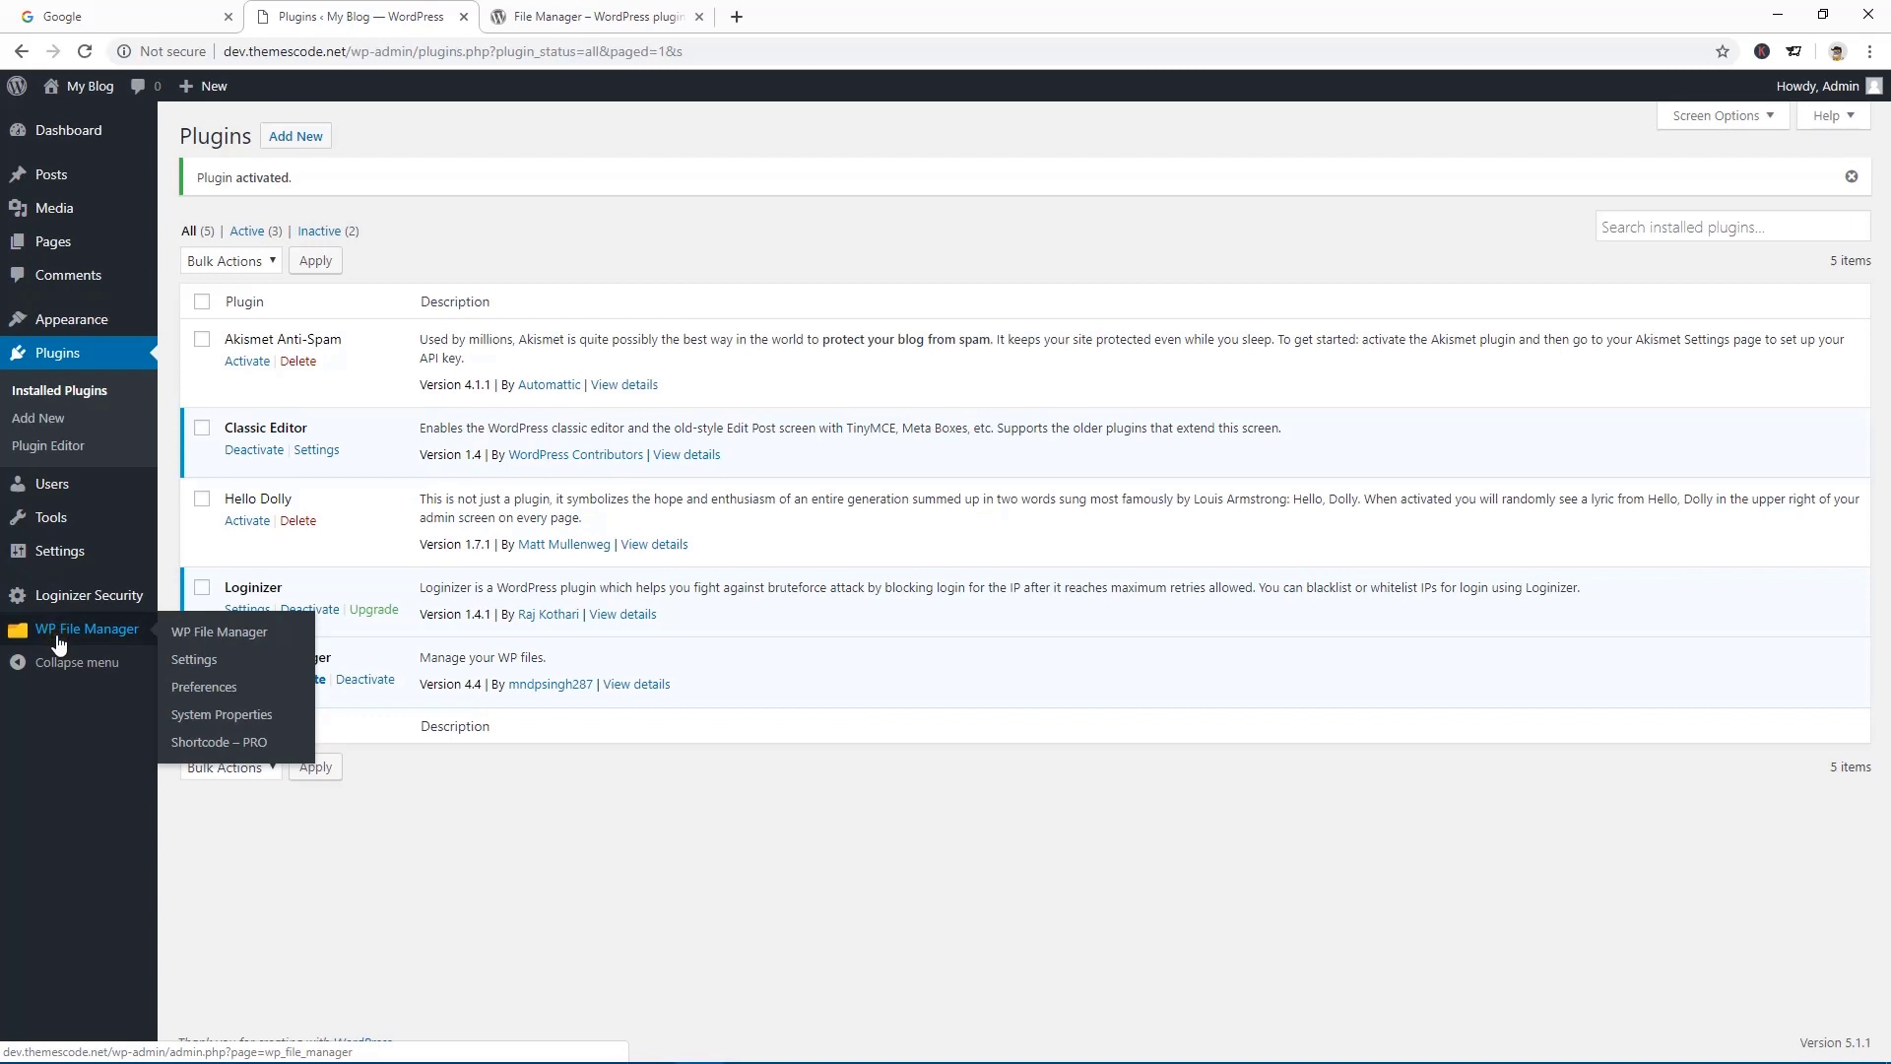
pyautogui.click(245, 642)
pyautogui.click(197, 642)
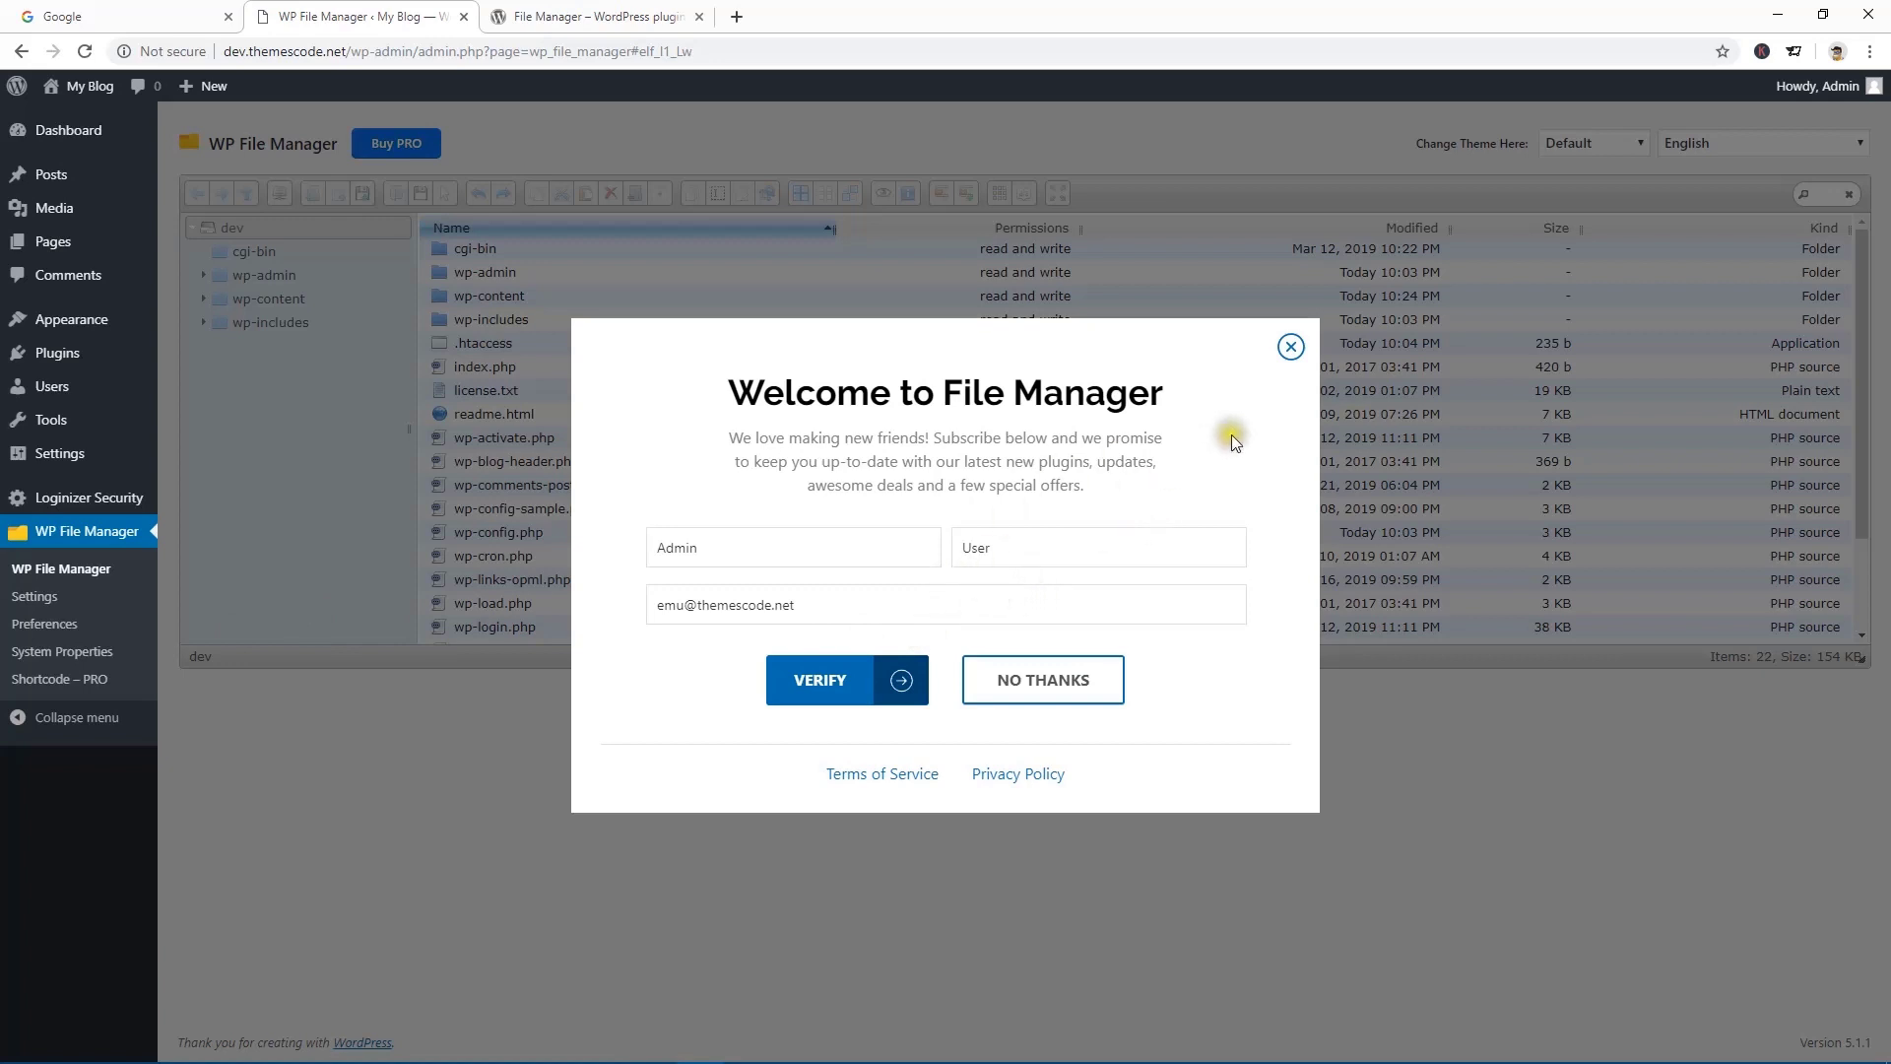
pyautogui.click(1292, 347)
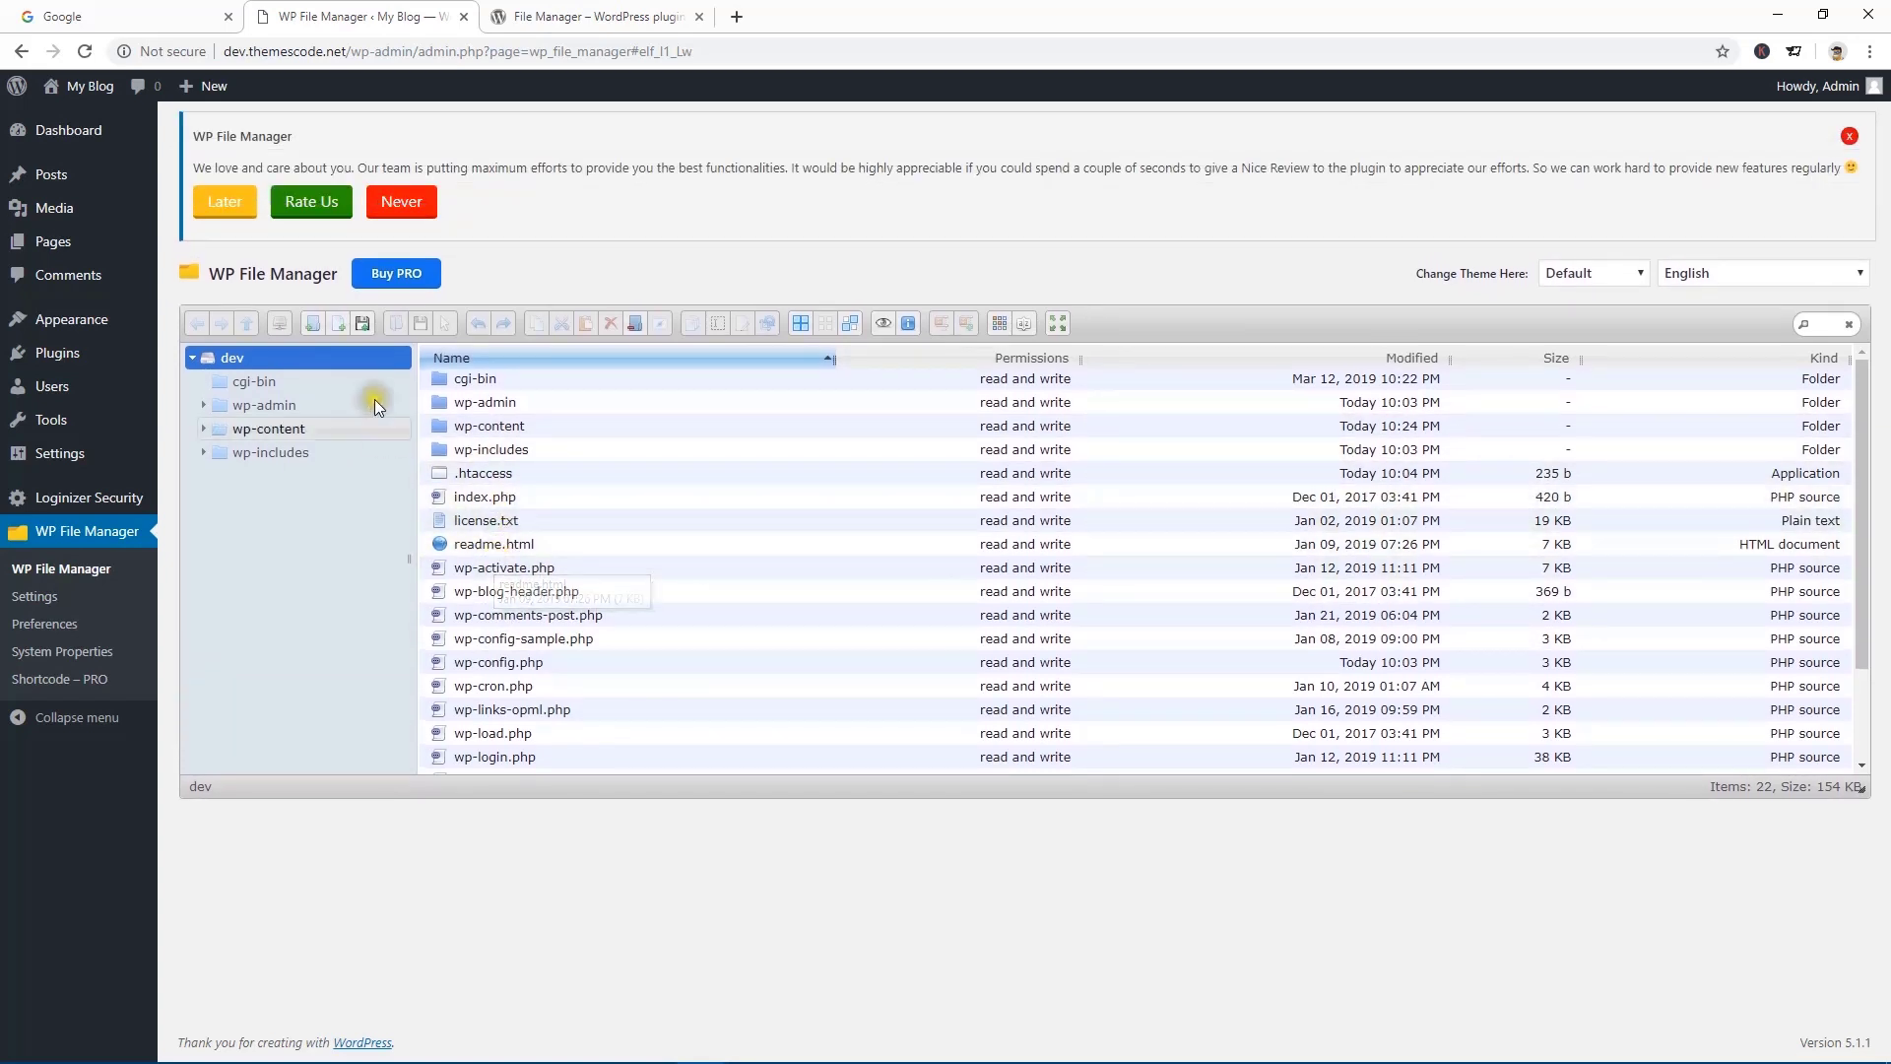
pyautogui.click(225, 202)
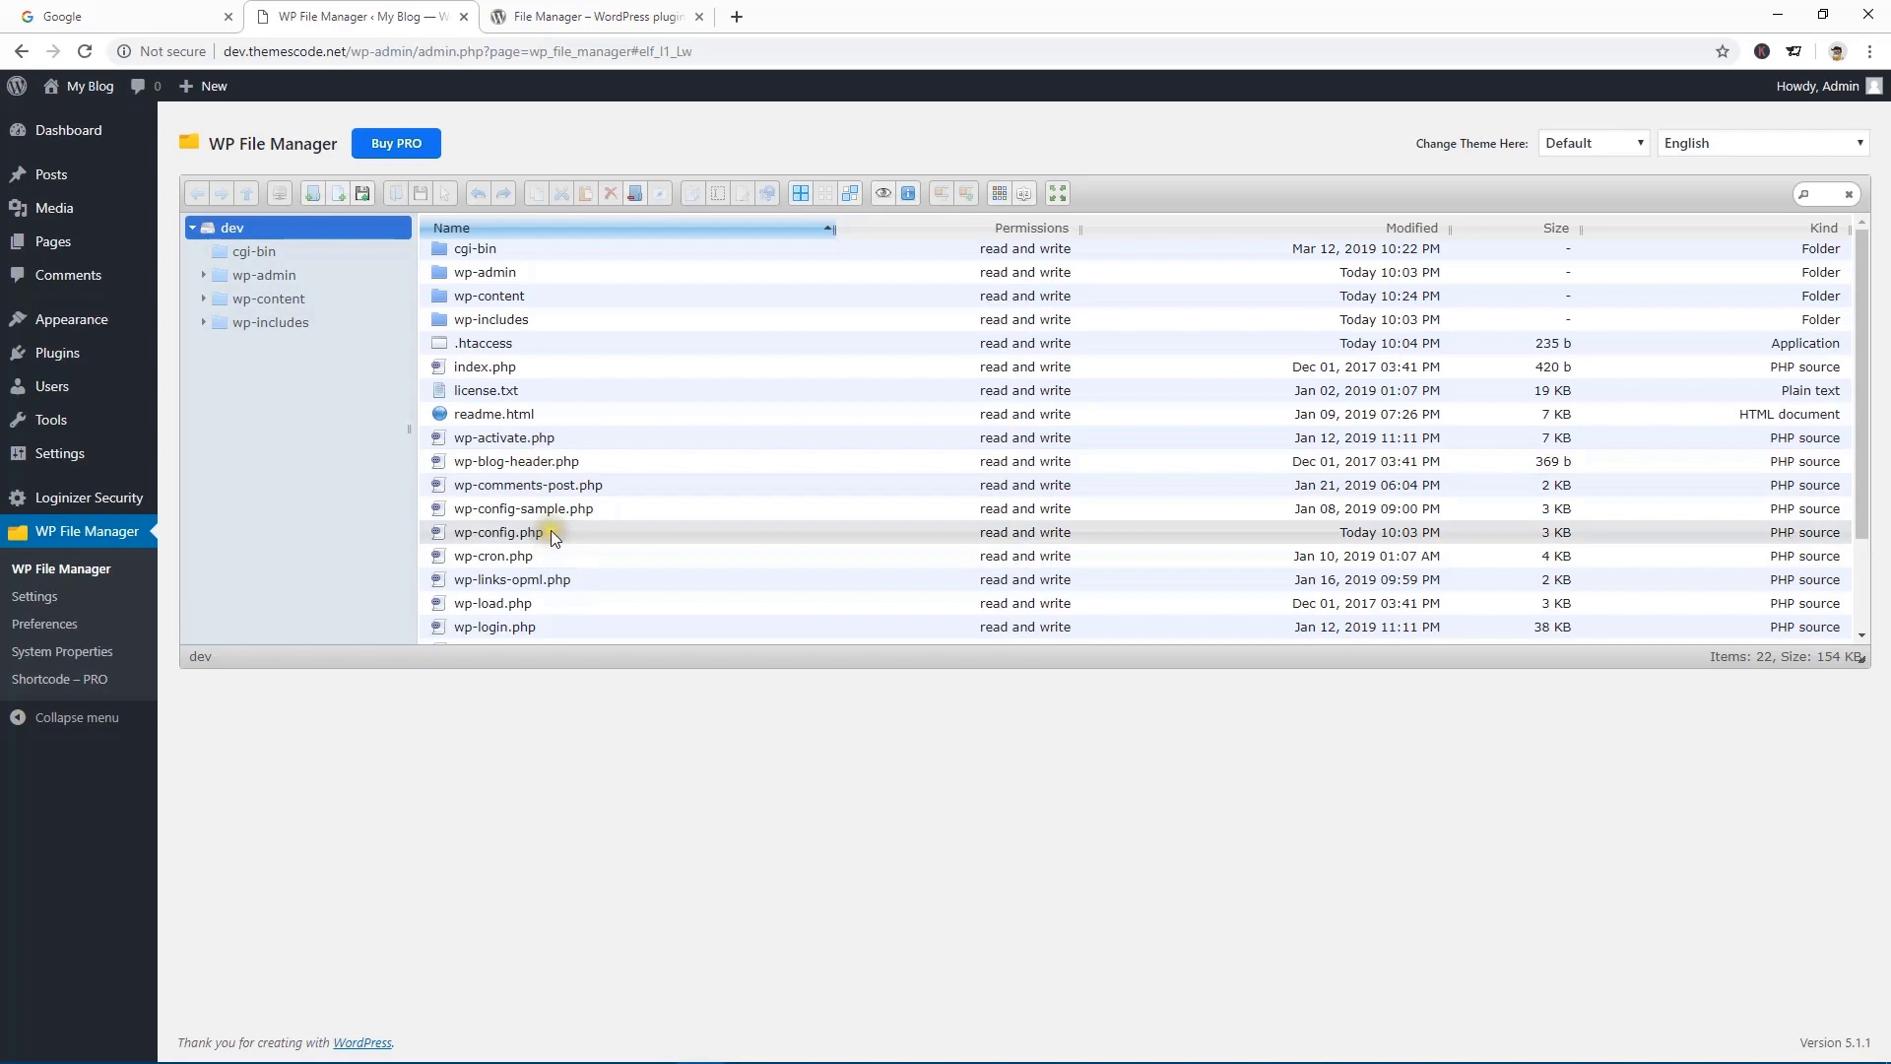
pyautogui.click(31, 599)
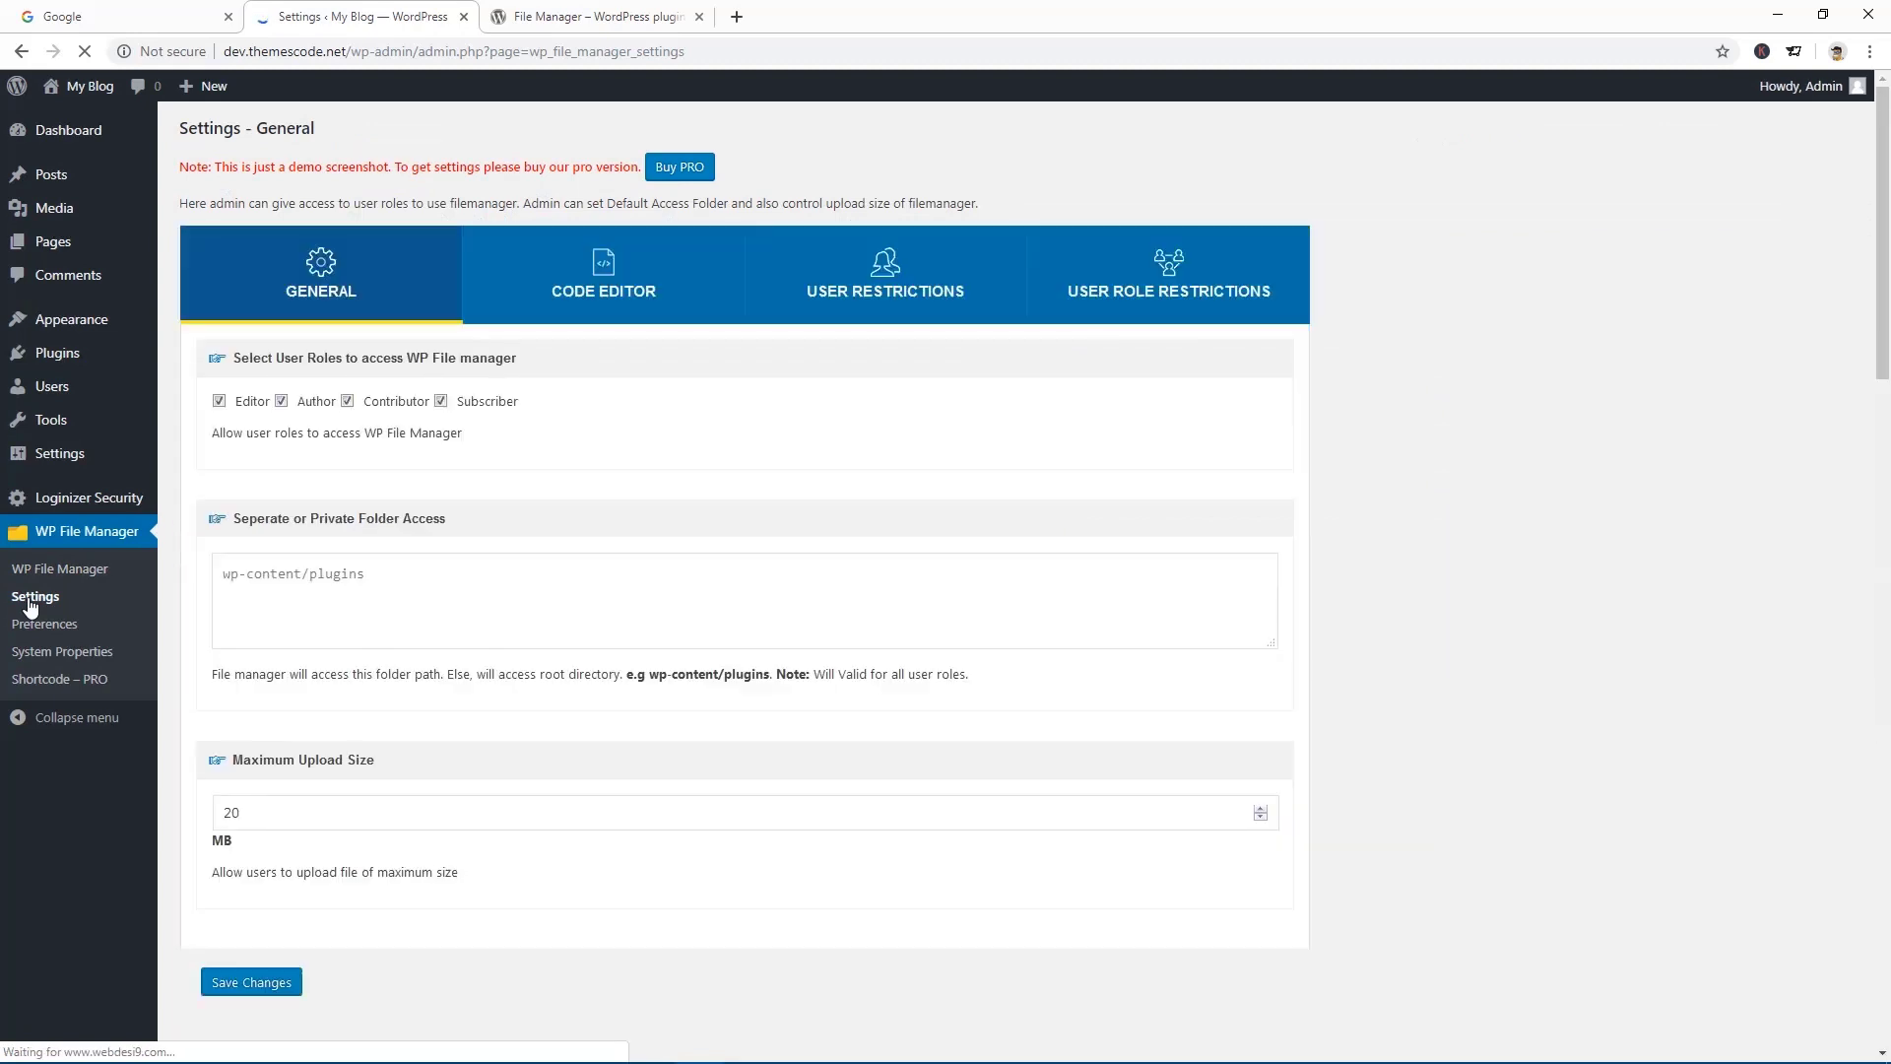
pyautogui.click(52, 597)
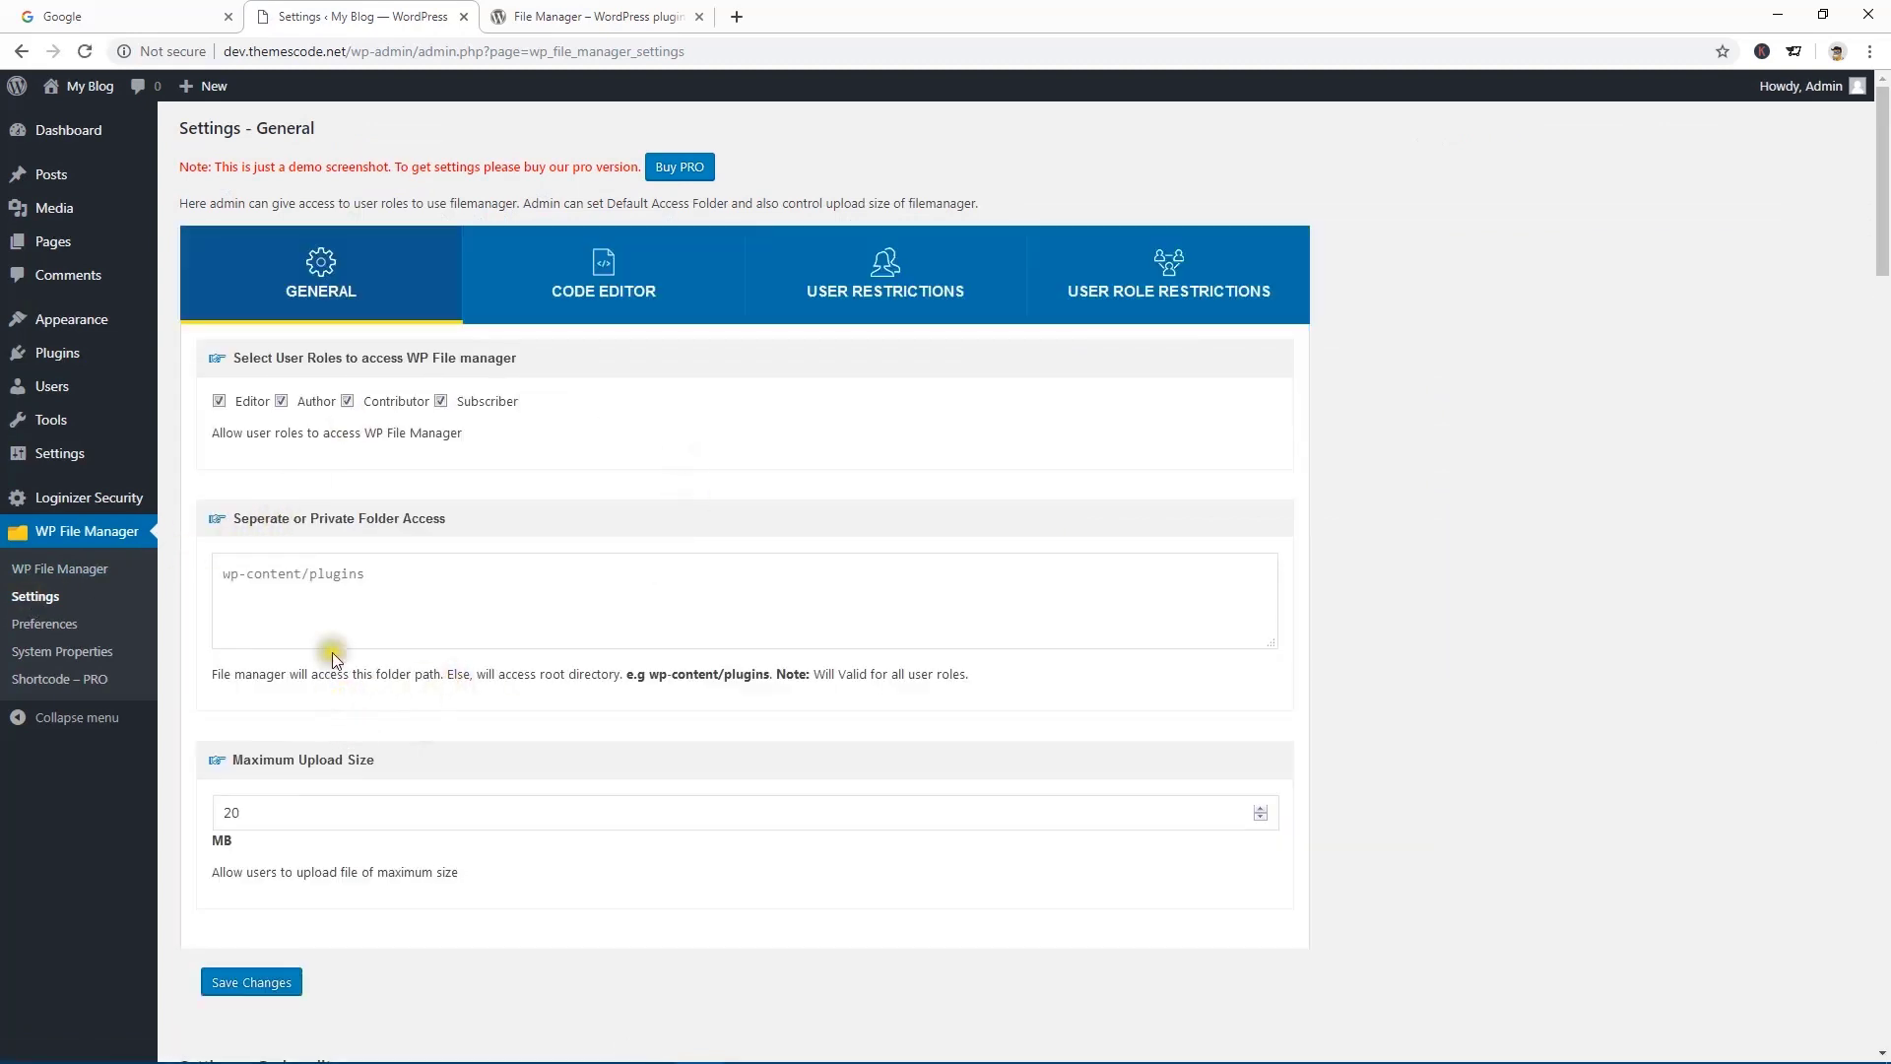
pyautogui.click(44, 627)
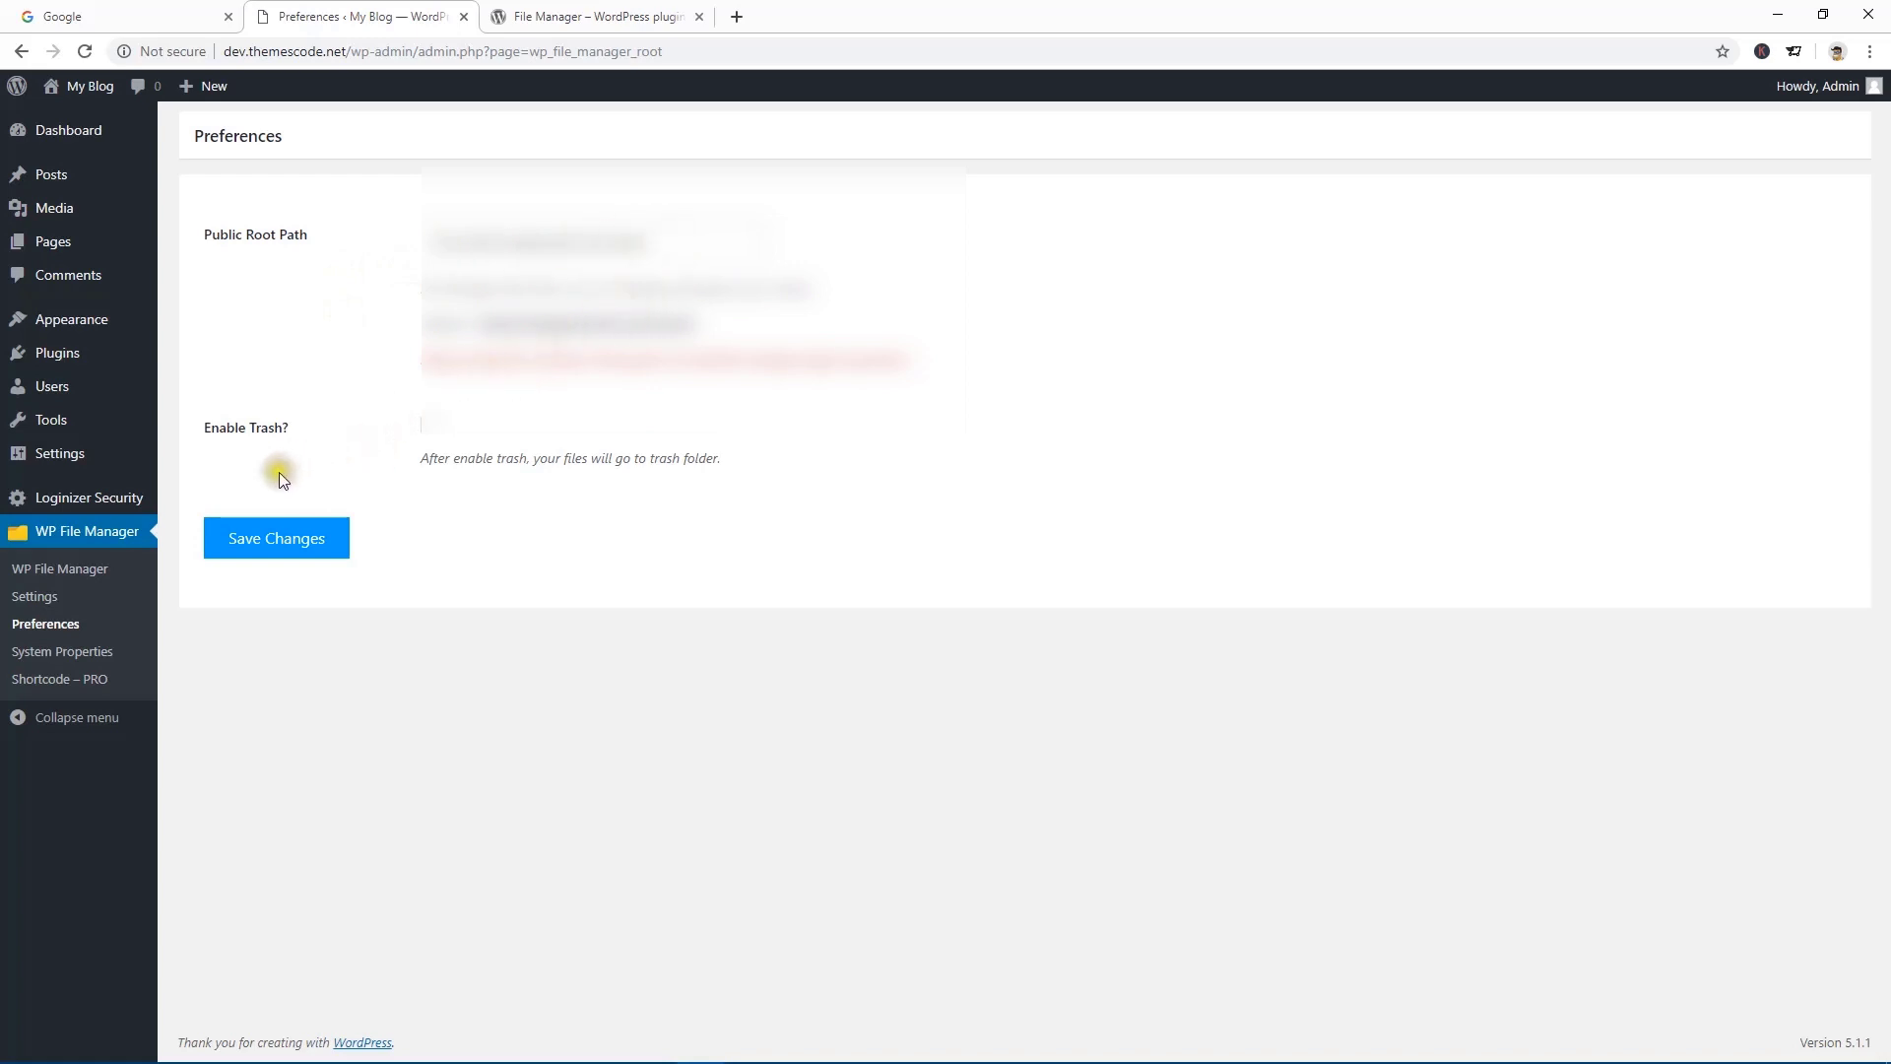
pyautogui.click(429, 432)
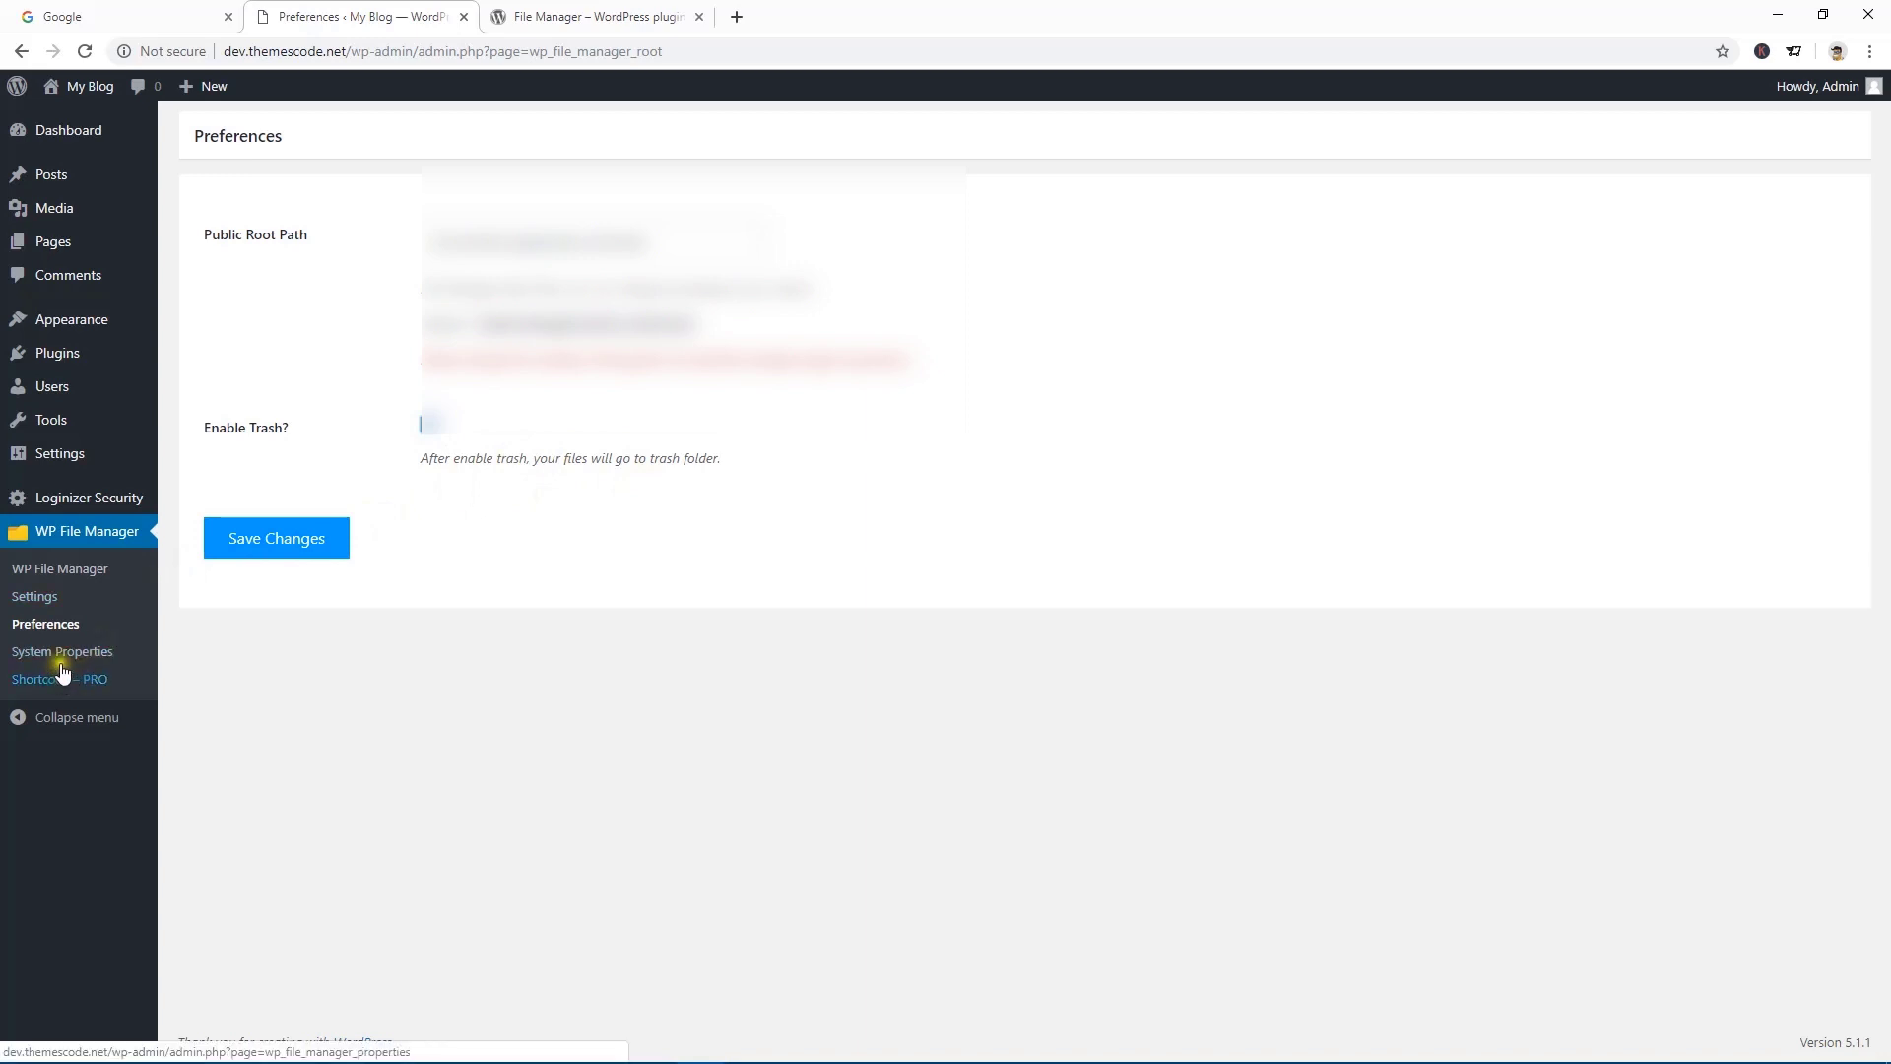
pyautogui.click(80, 583)
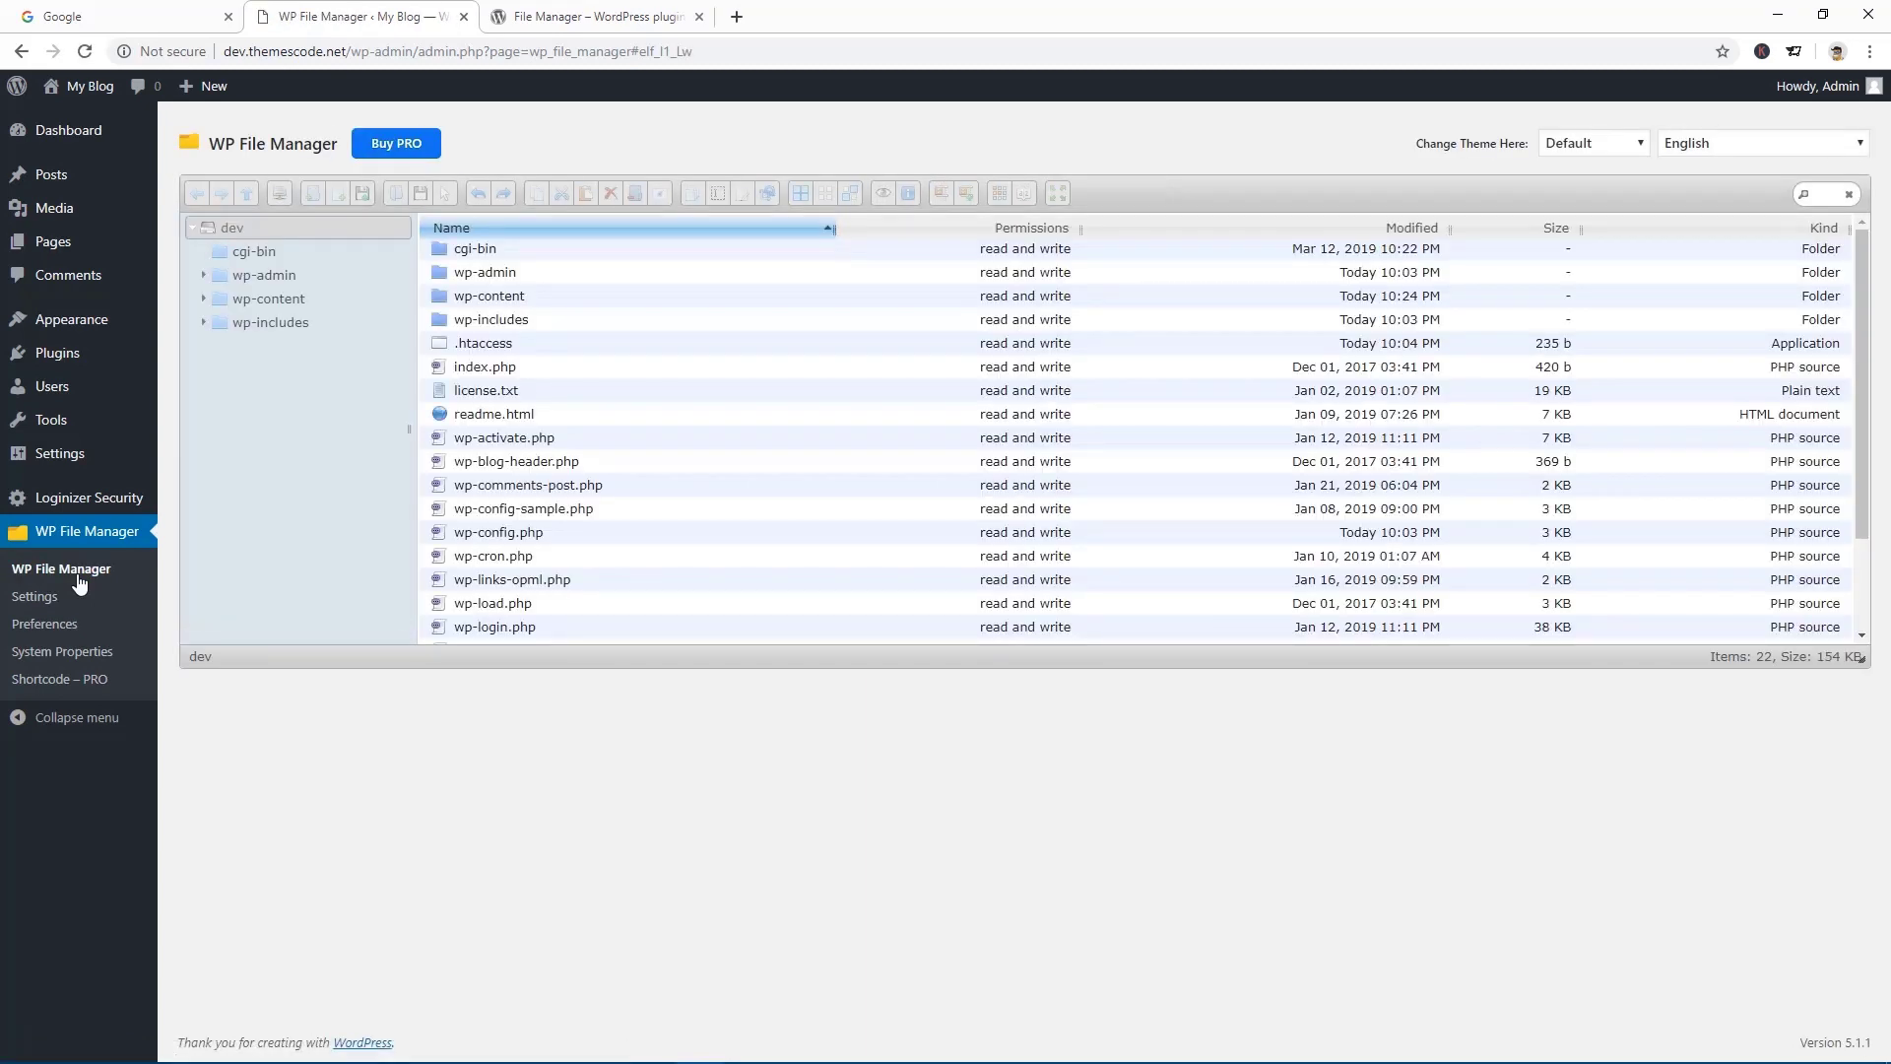
# - Keep the language on English and try the Dark, Gray and Windows - 10 themes, ending on Dark
pyautogui.click(1693, 145)
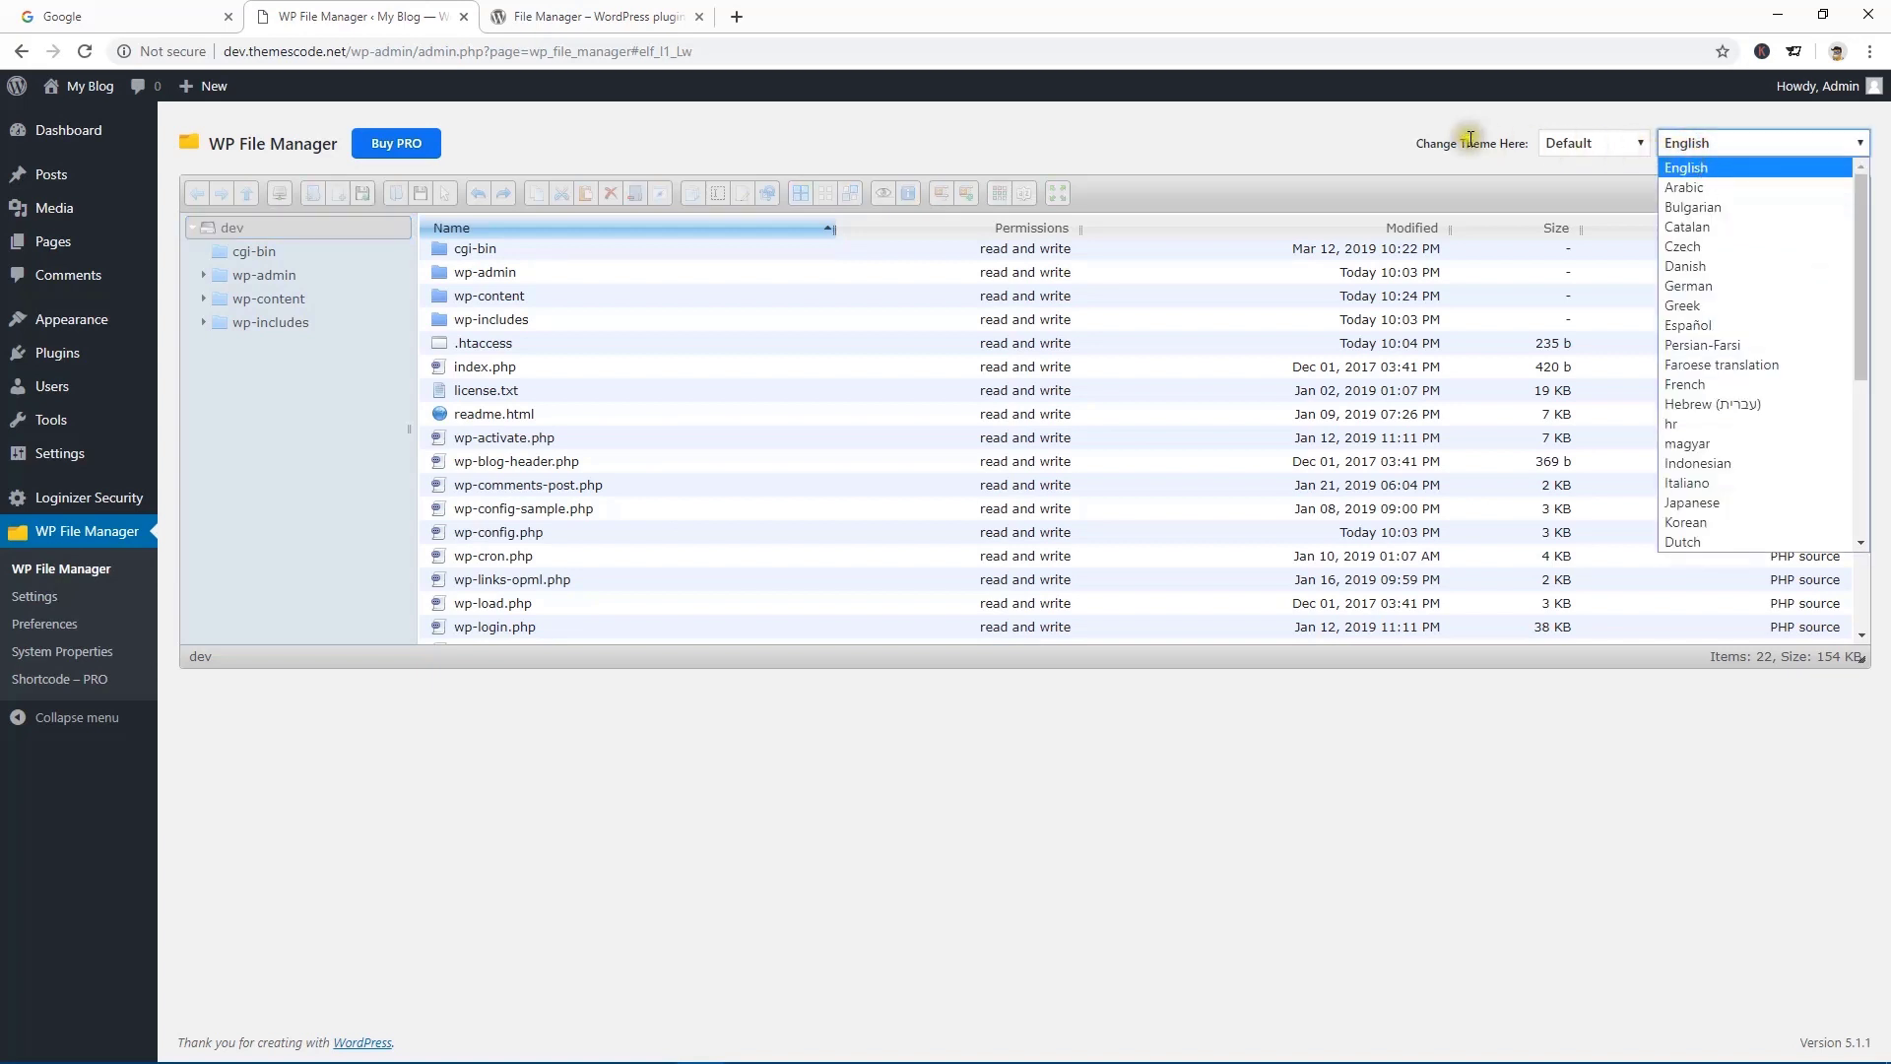
pyautogui.click(1439, 139)
pyautogui.click(1600, 143)
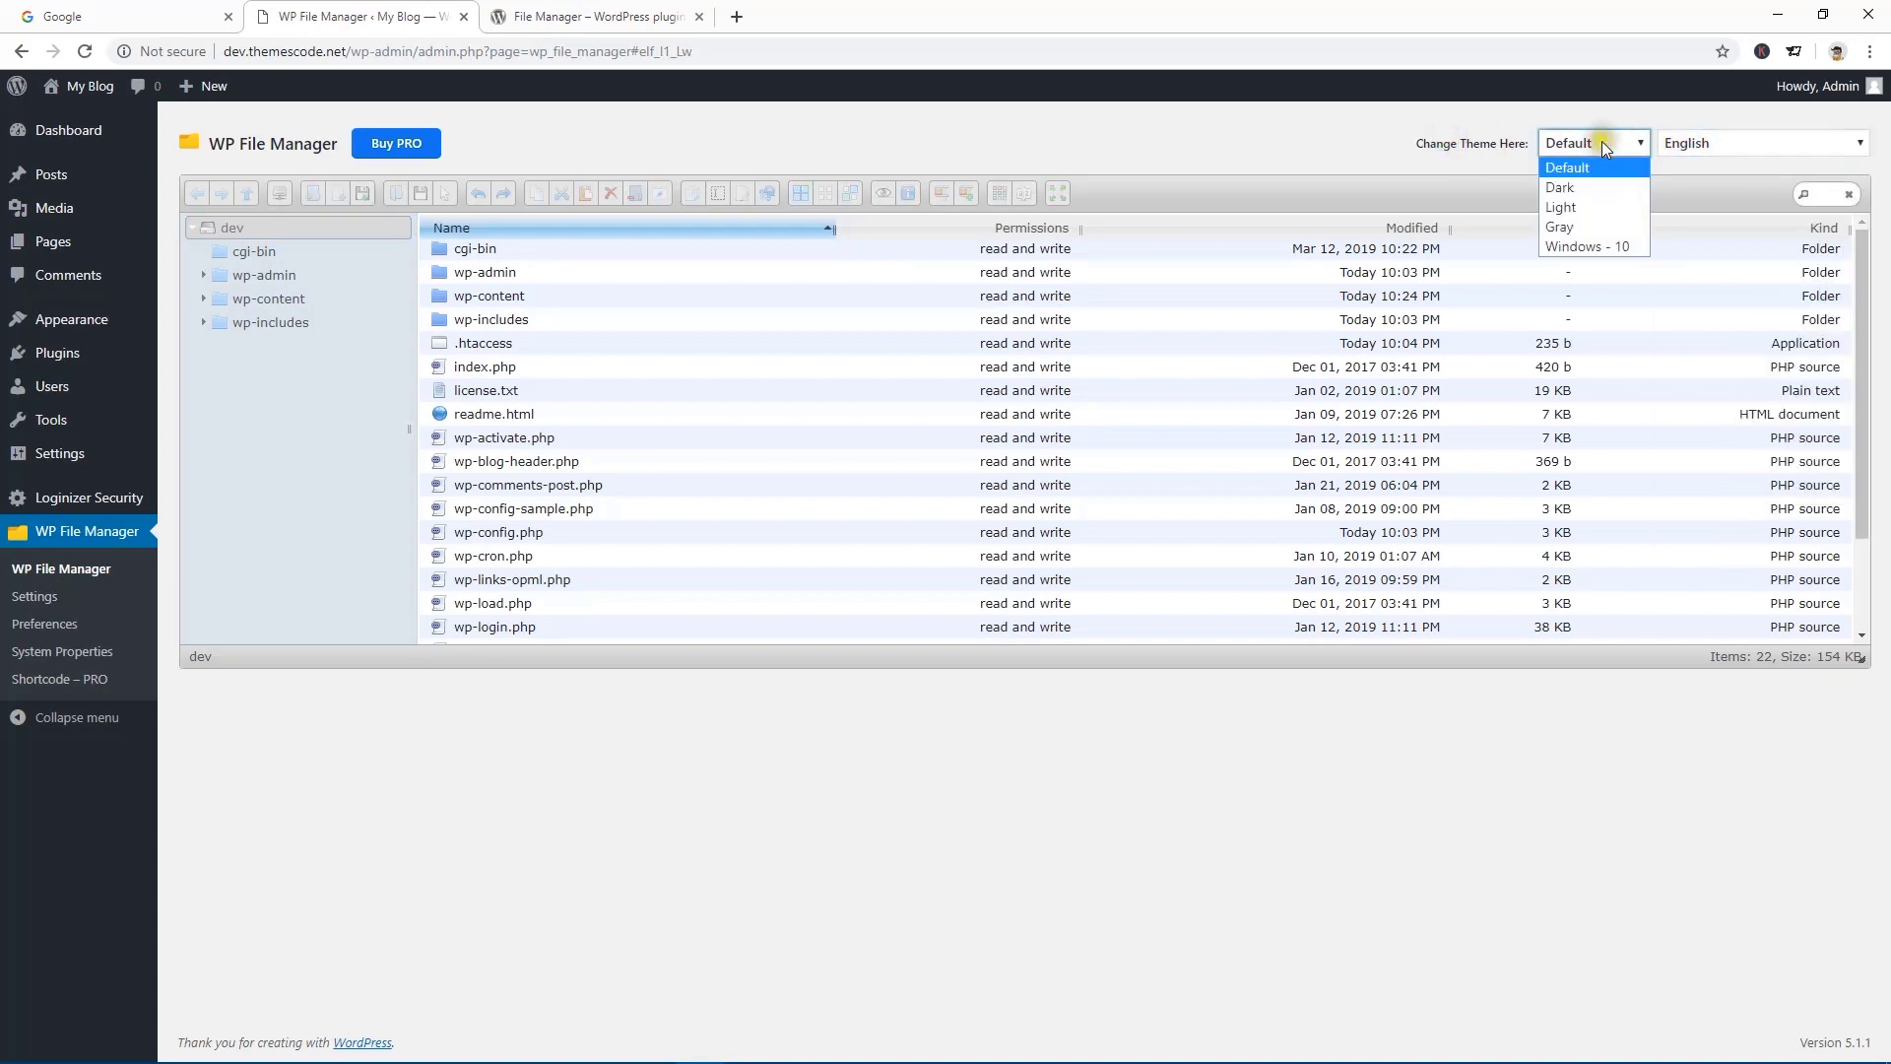
pyautogui.click(1571, 187)
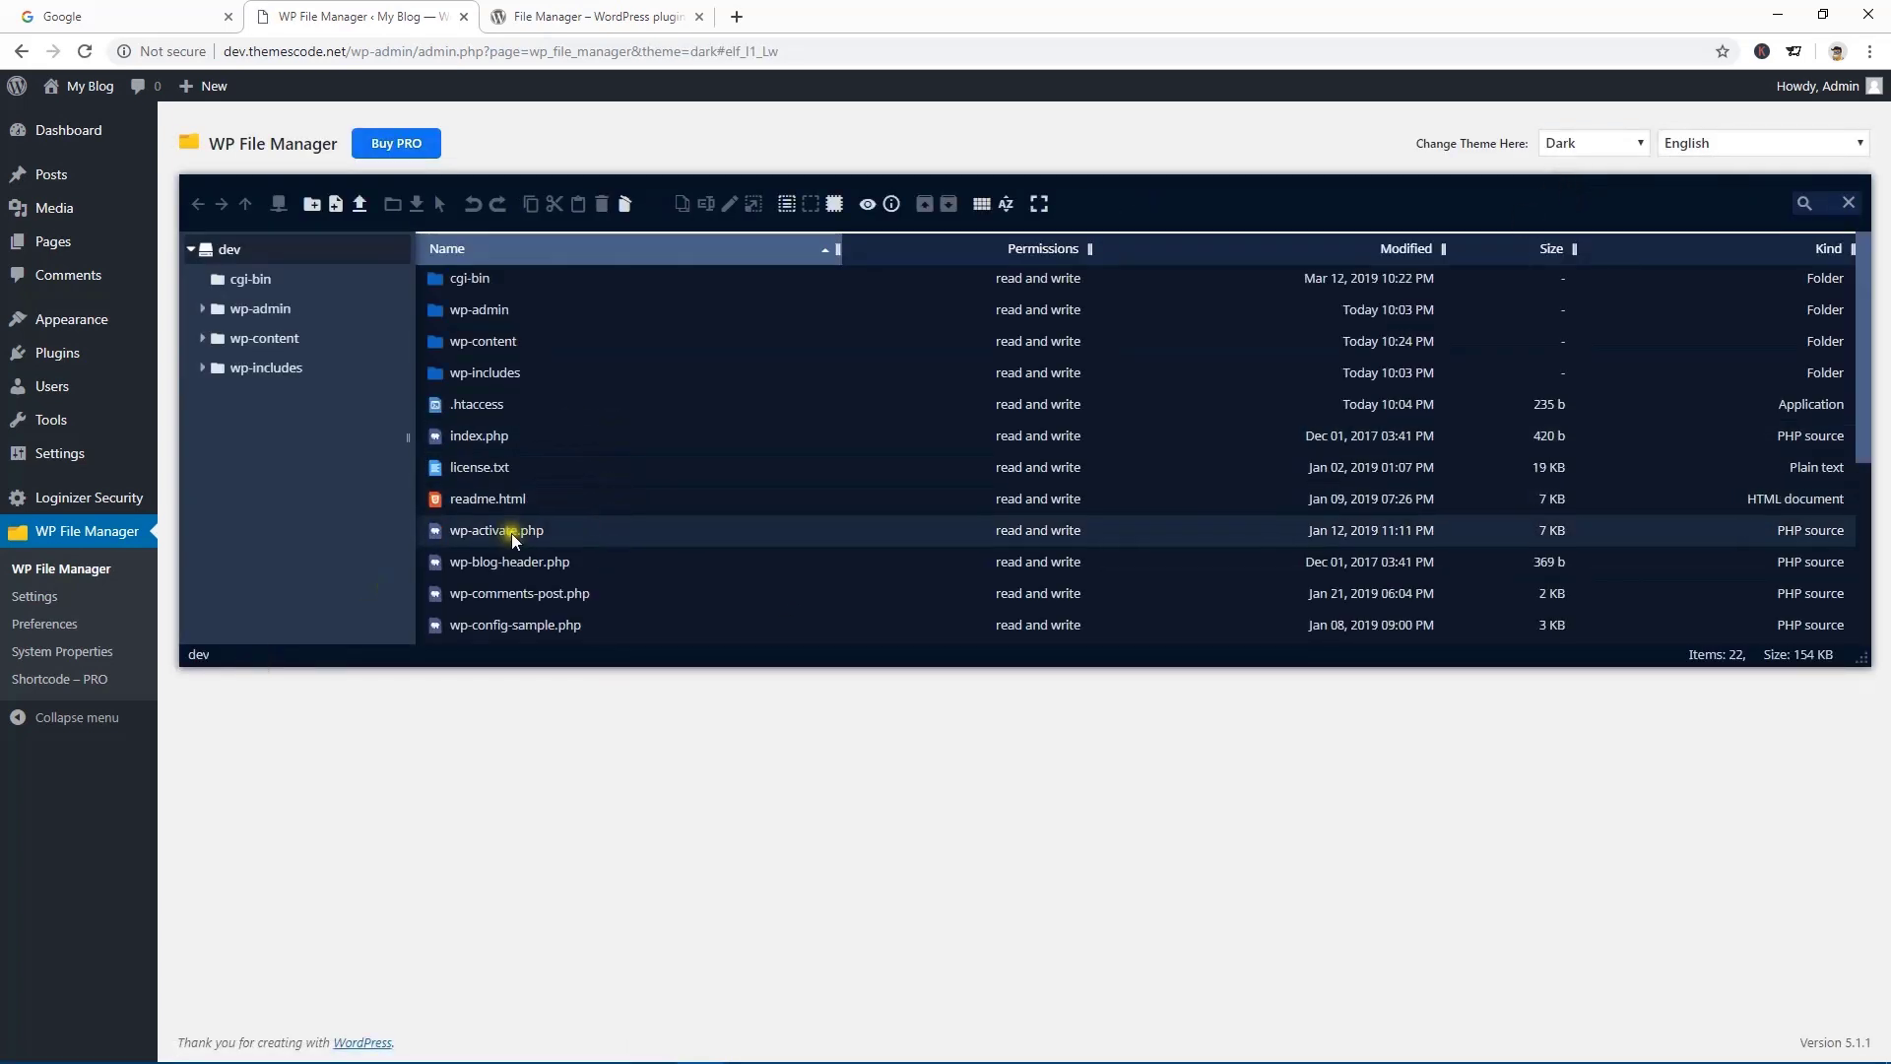
pyautogui.click(1617, 146)
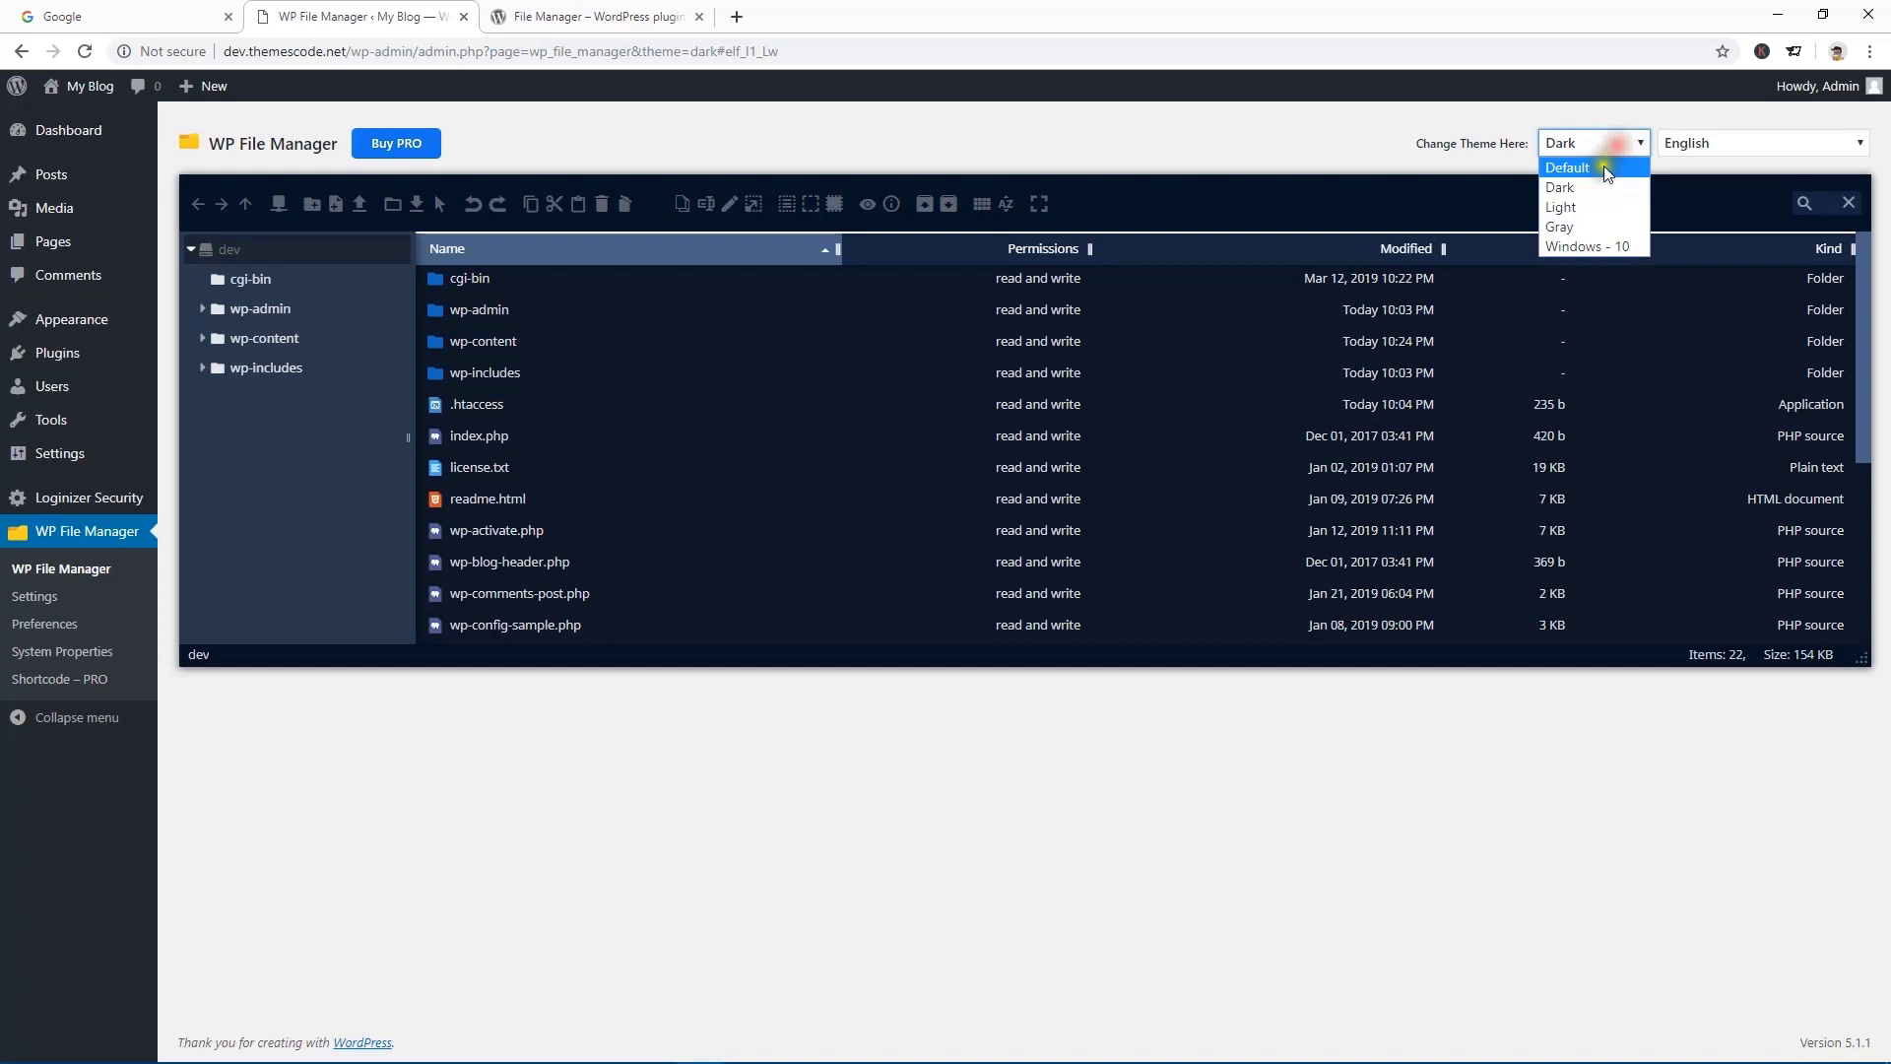
pyautogui.click(1577, 223)
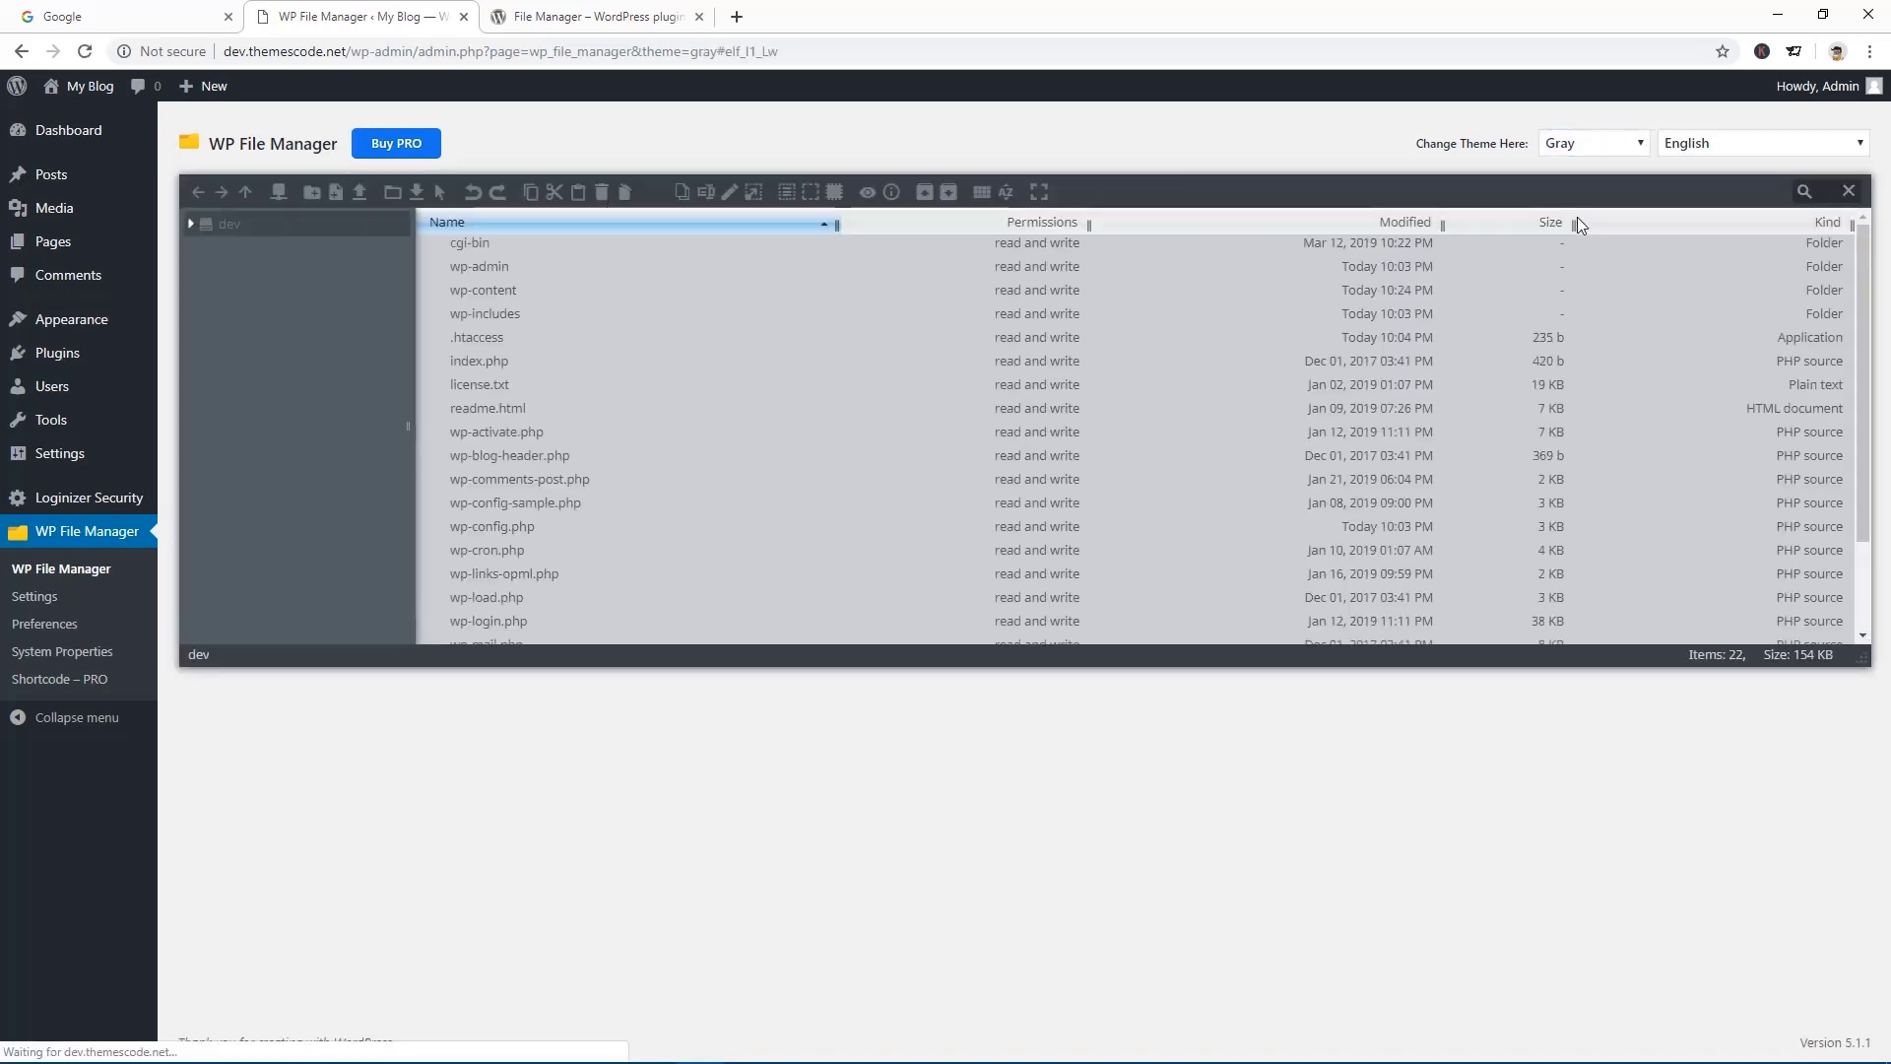
pyautogui.click(1633, 146)
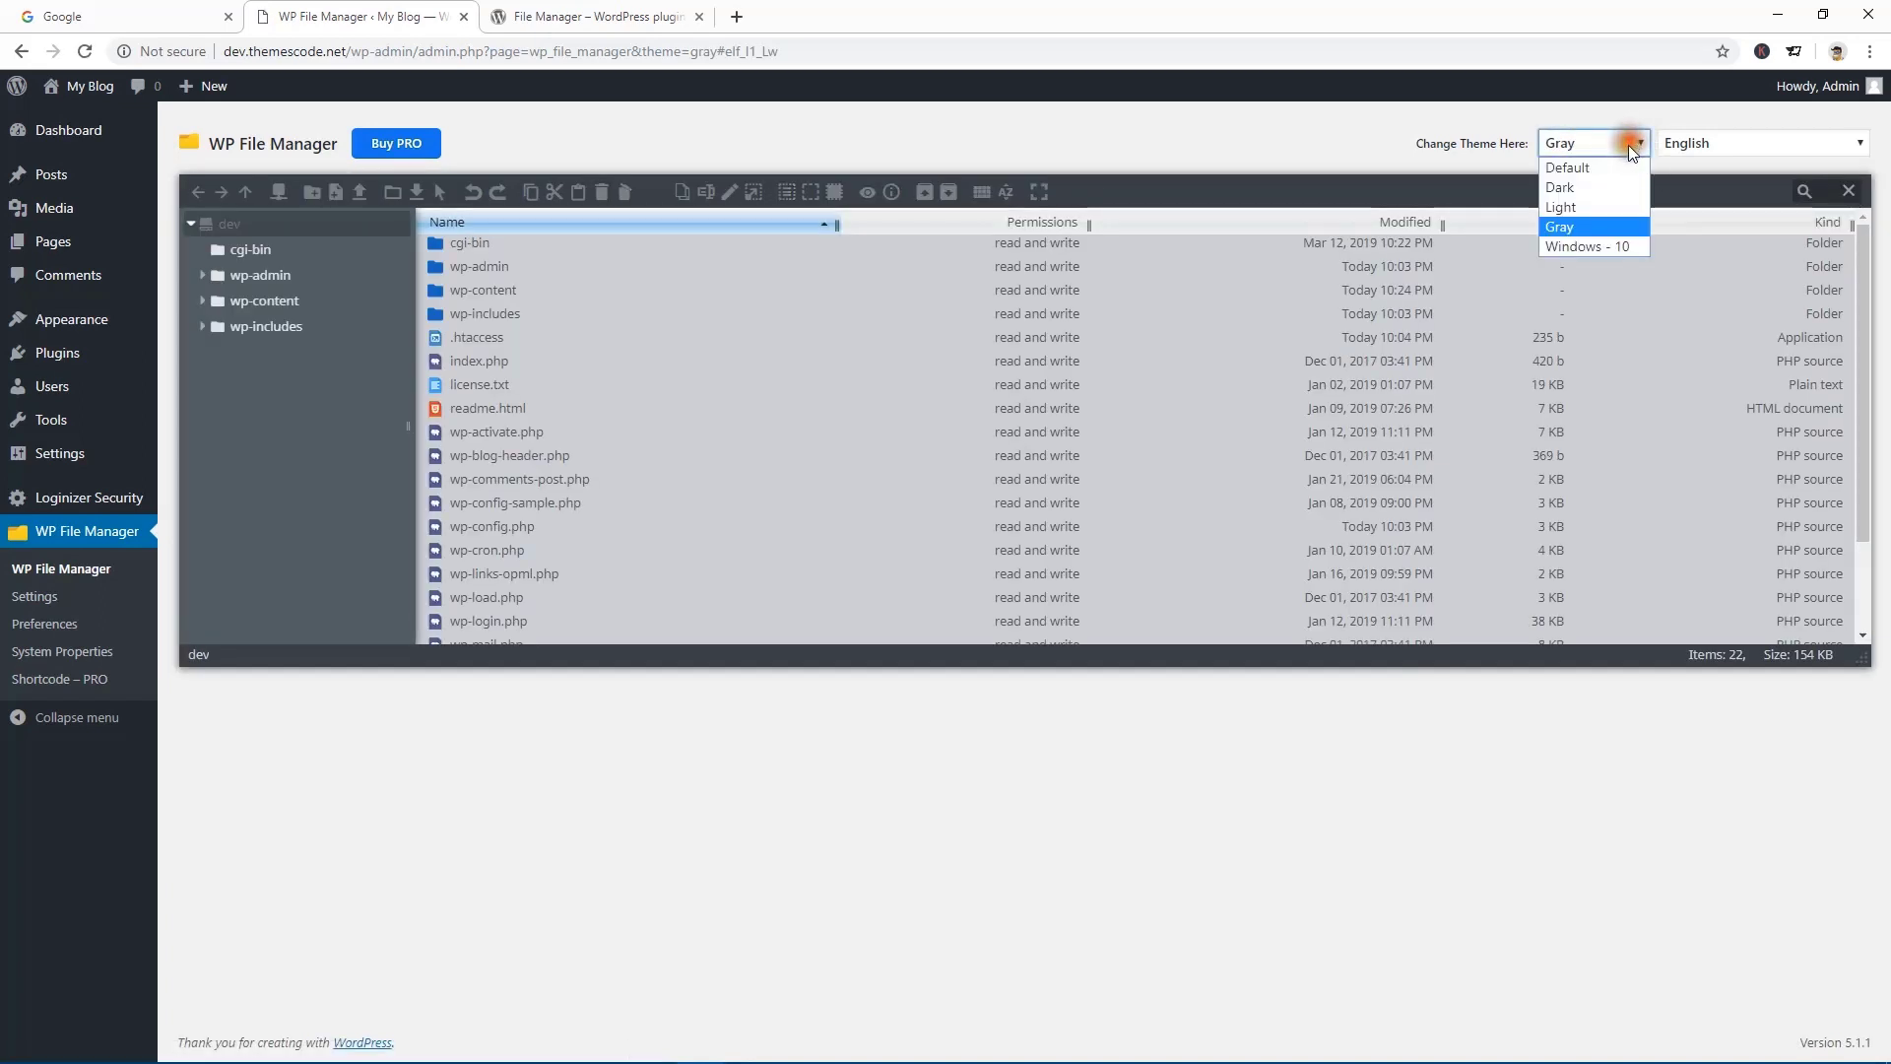
pyautogui.click(1598, 246)
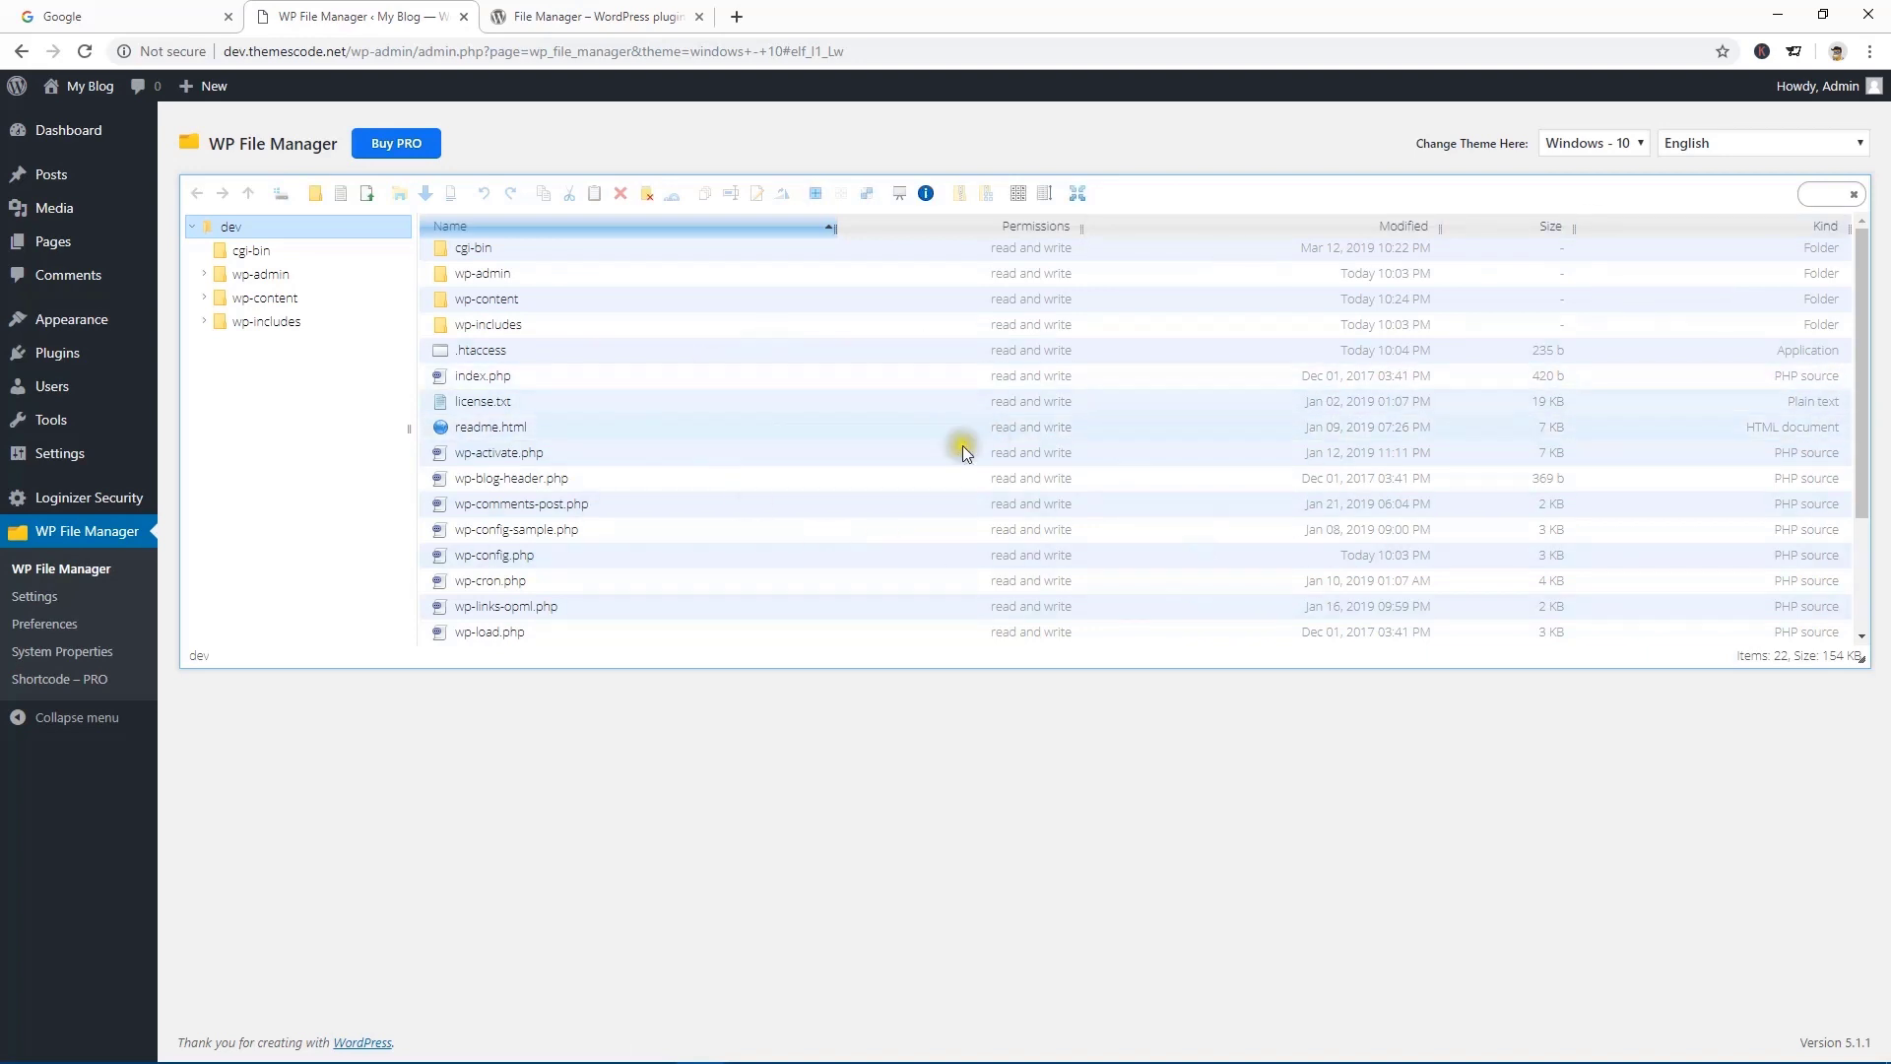
pyautogui.click(1597, 145)
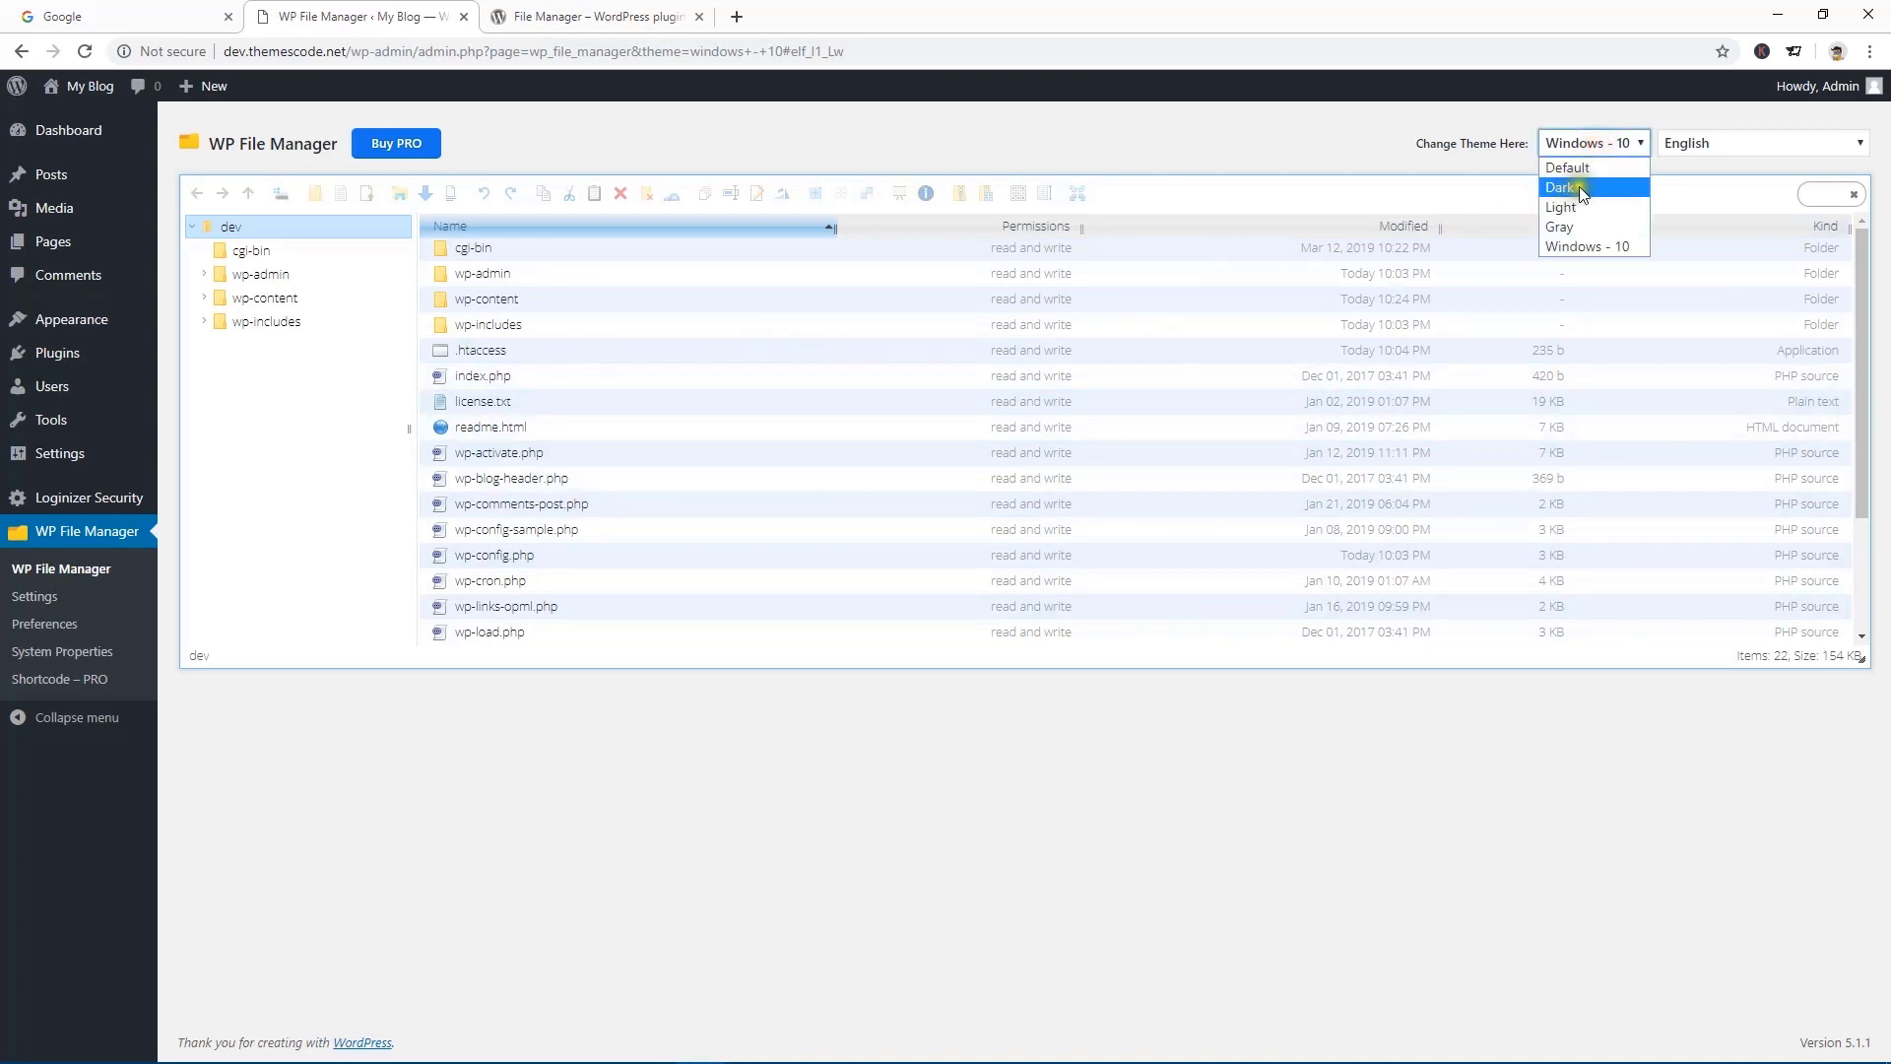
pyautogui.click(1600, 188)
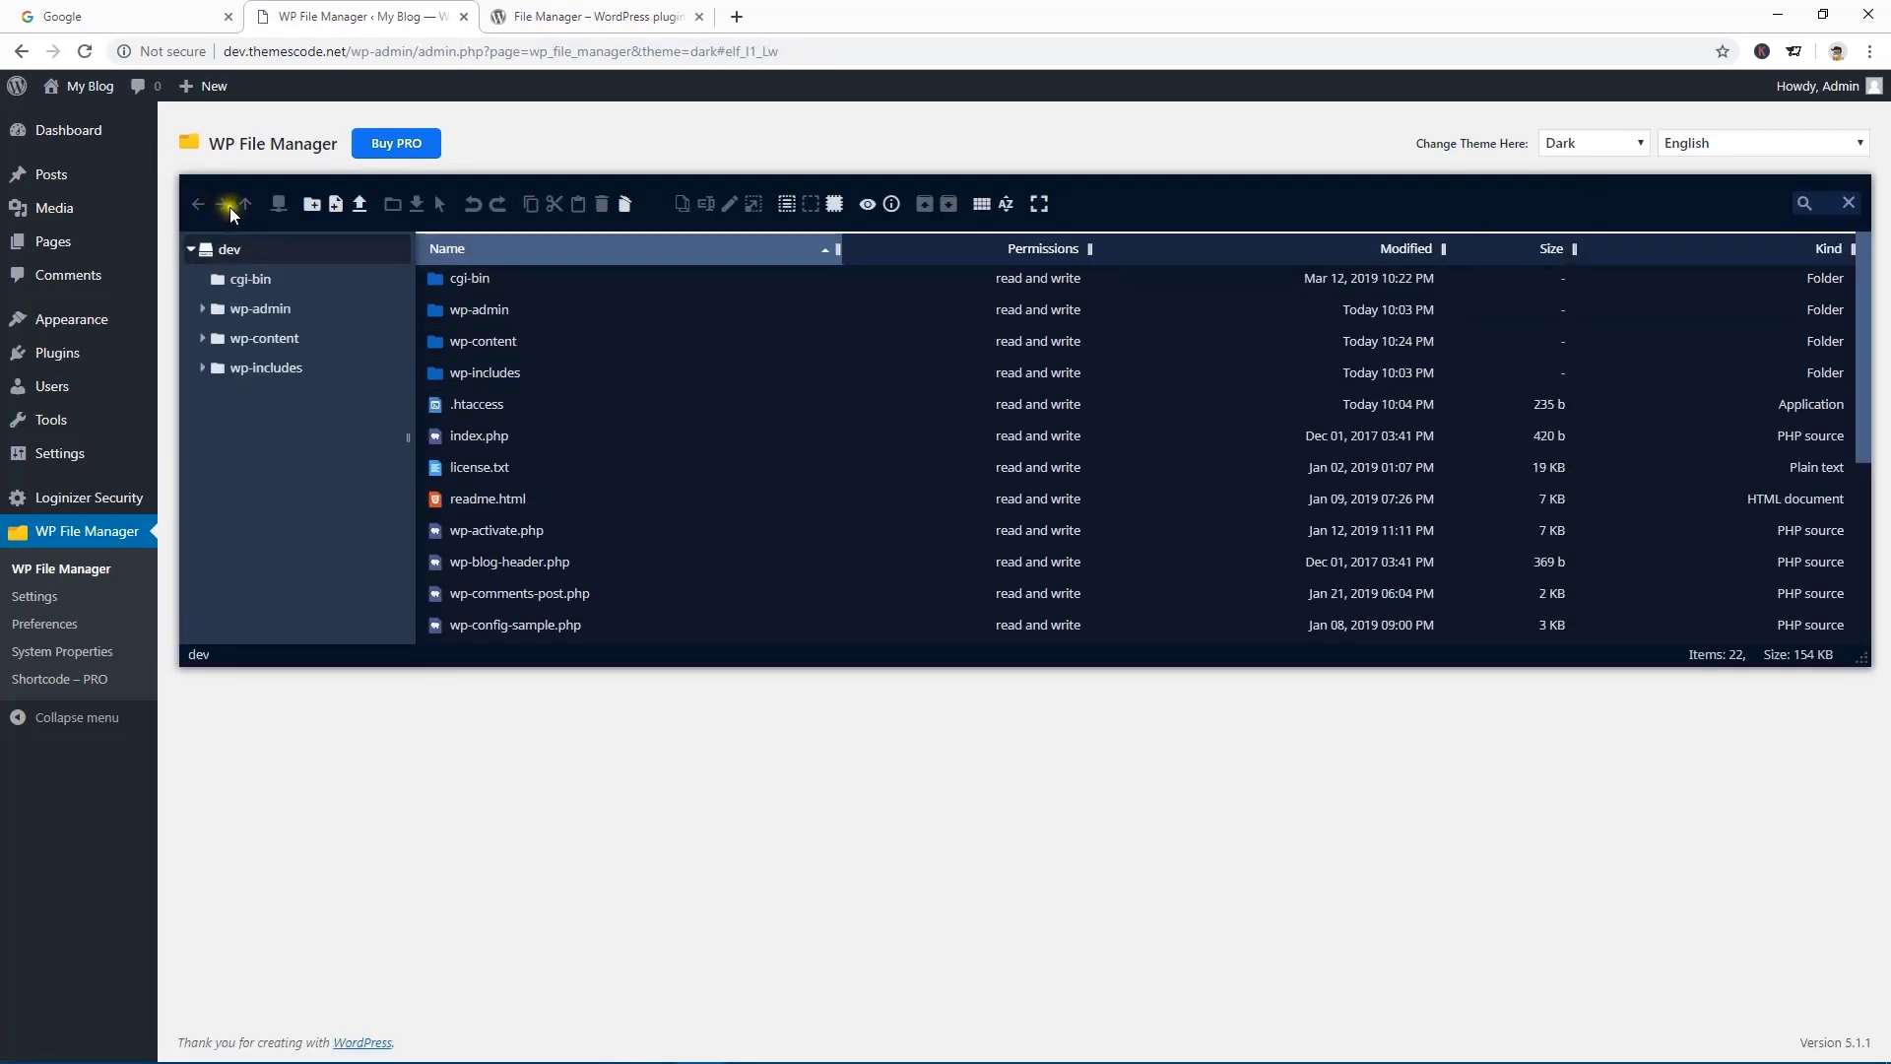
# - Switch the file manager to the Light theme briefly, then back to Dark
pyautogui.click(1570, 146)
pyautogui.click(1566, 204)
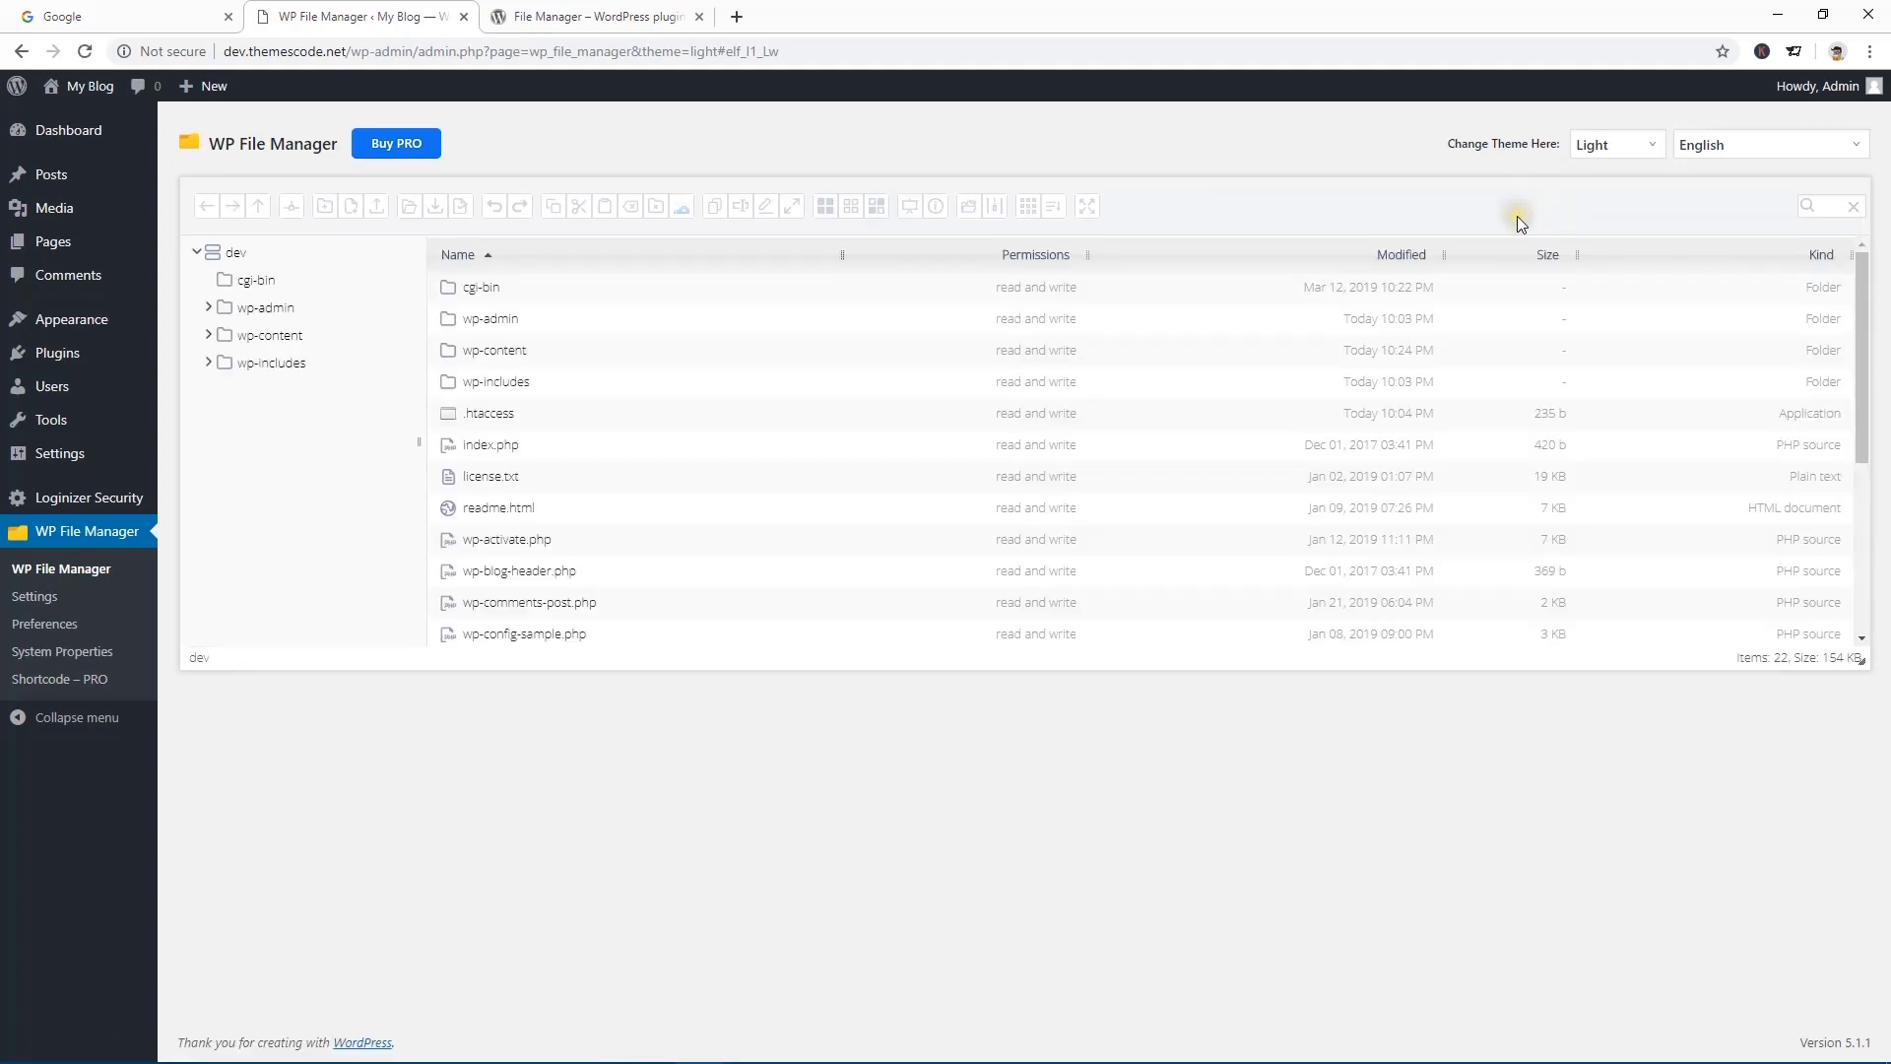
pyautogui.click(1586, 153)
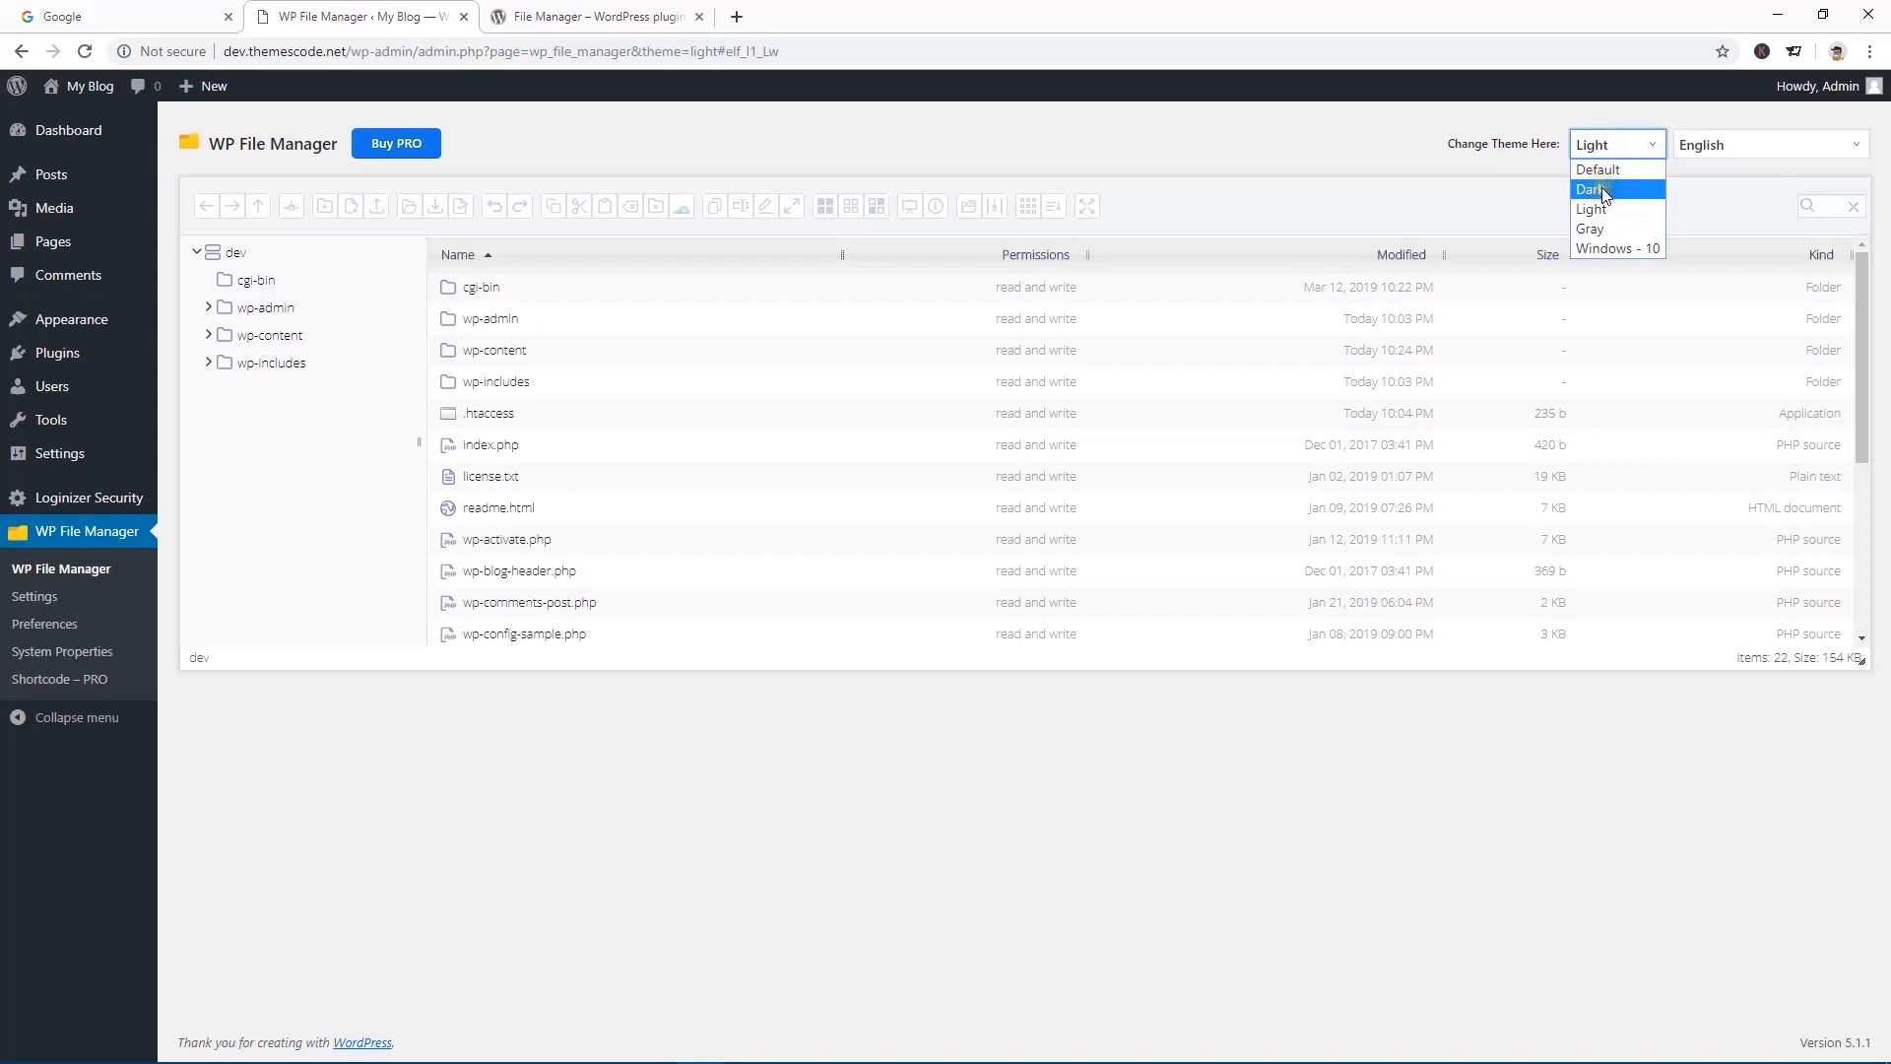
pyautogui.click(1601, 192)
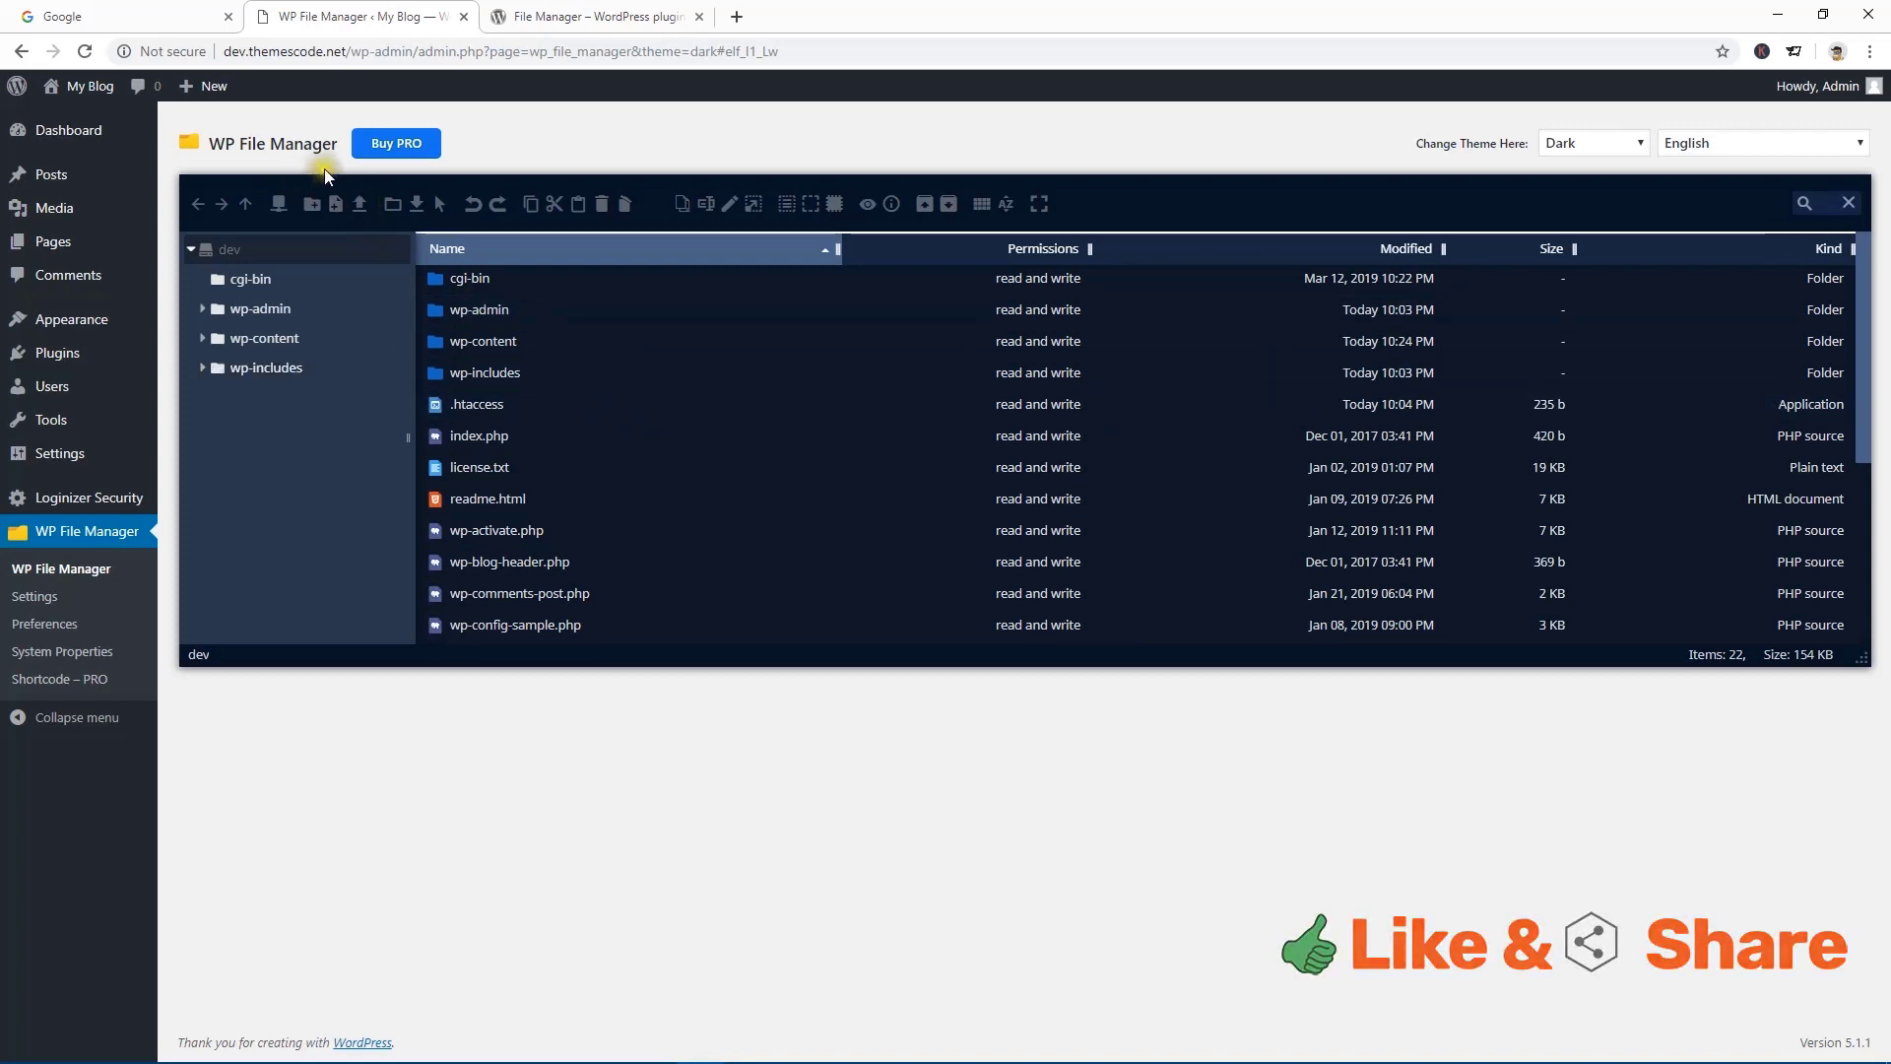
# - Open the wp-content folder and then its plugins folder
pyautogui.click(330, 325)
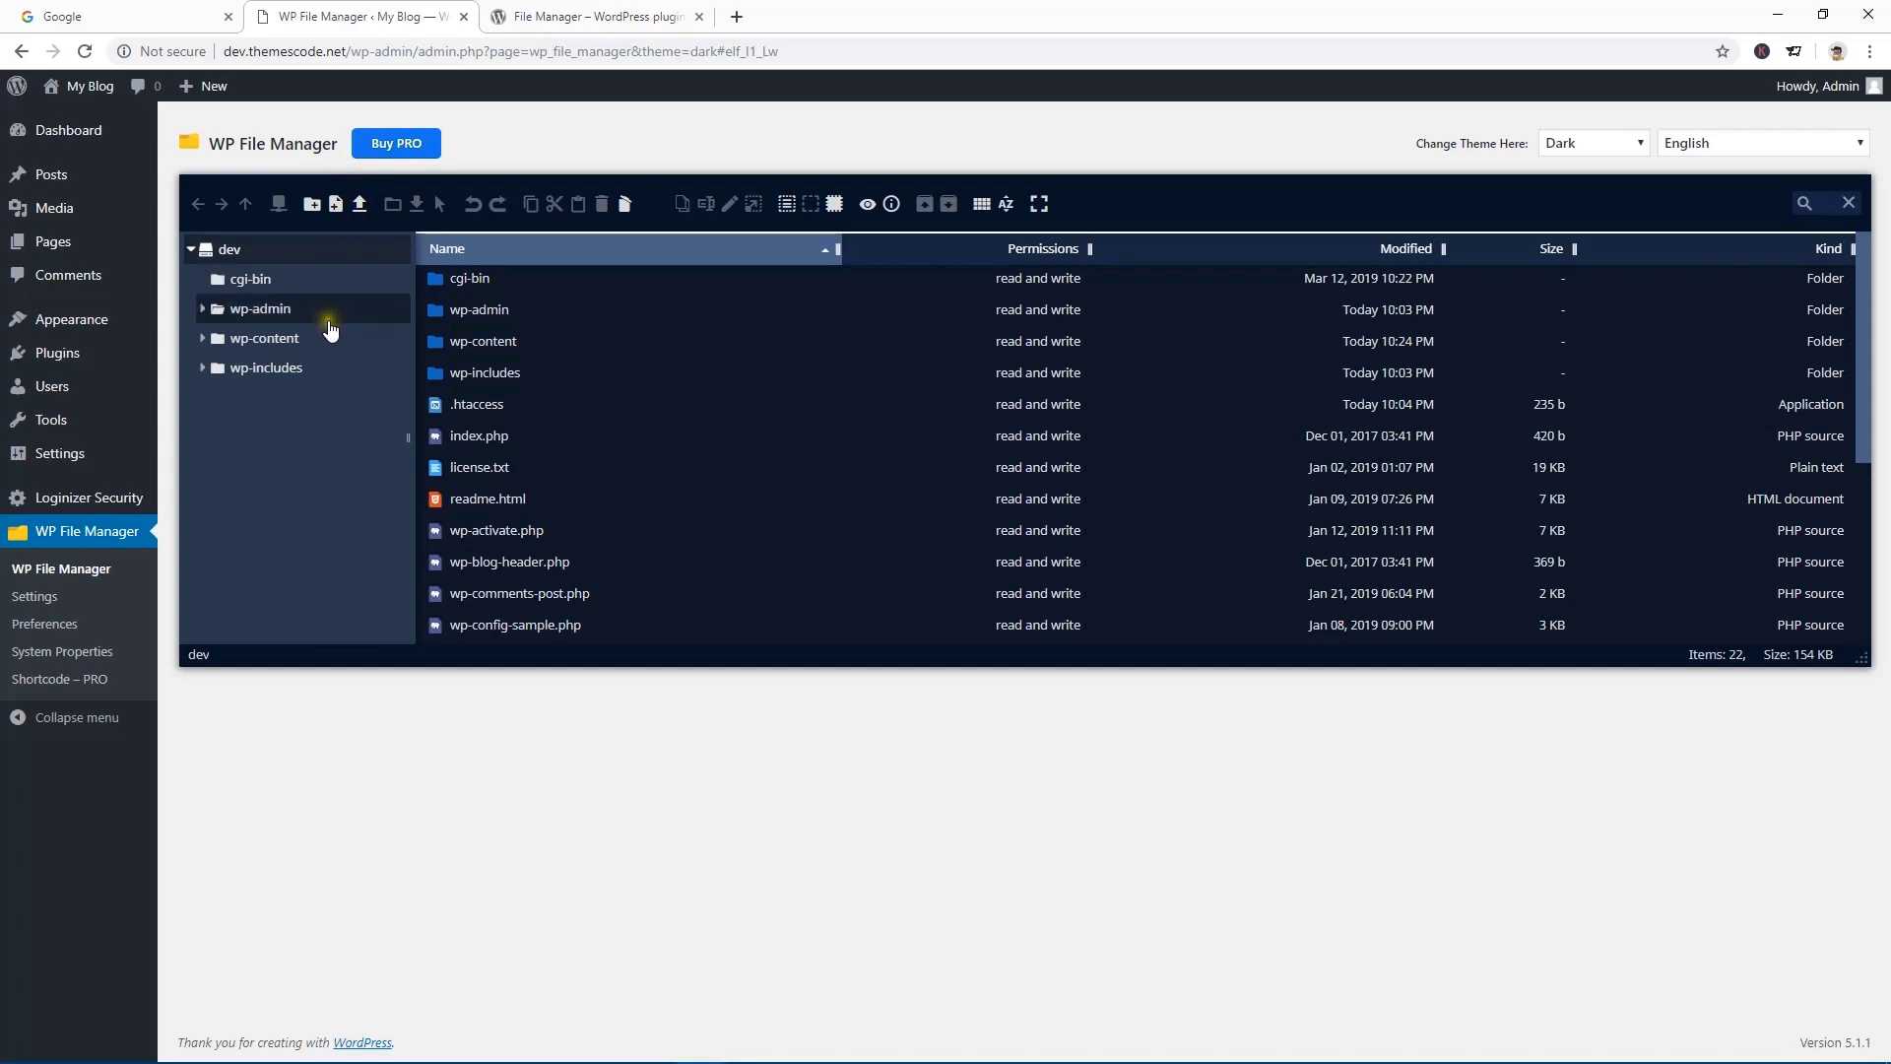
pyautogui.click(431, 347)
pyautogui.doubleClick(432, 347)
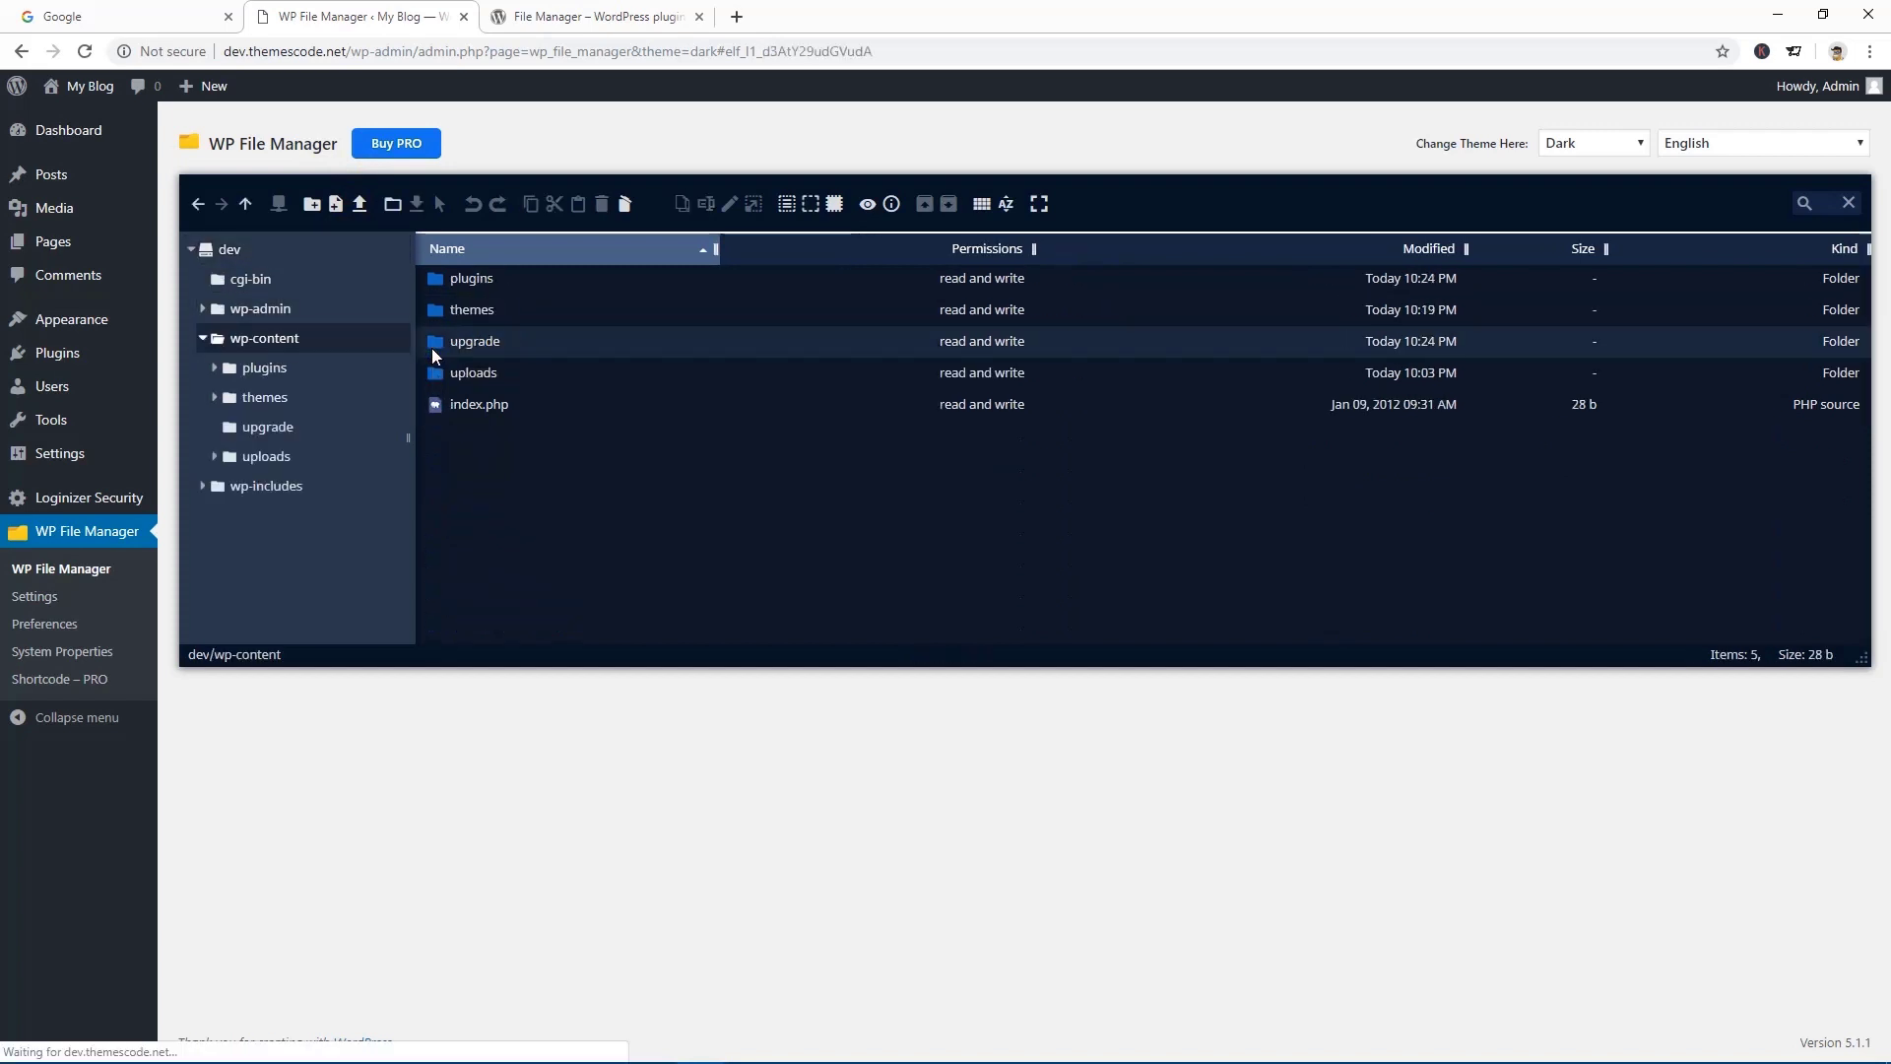
pyautogui.click(430, 279)
pyautogui.doubleClick(429, 280)
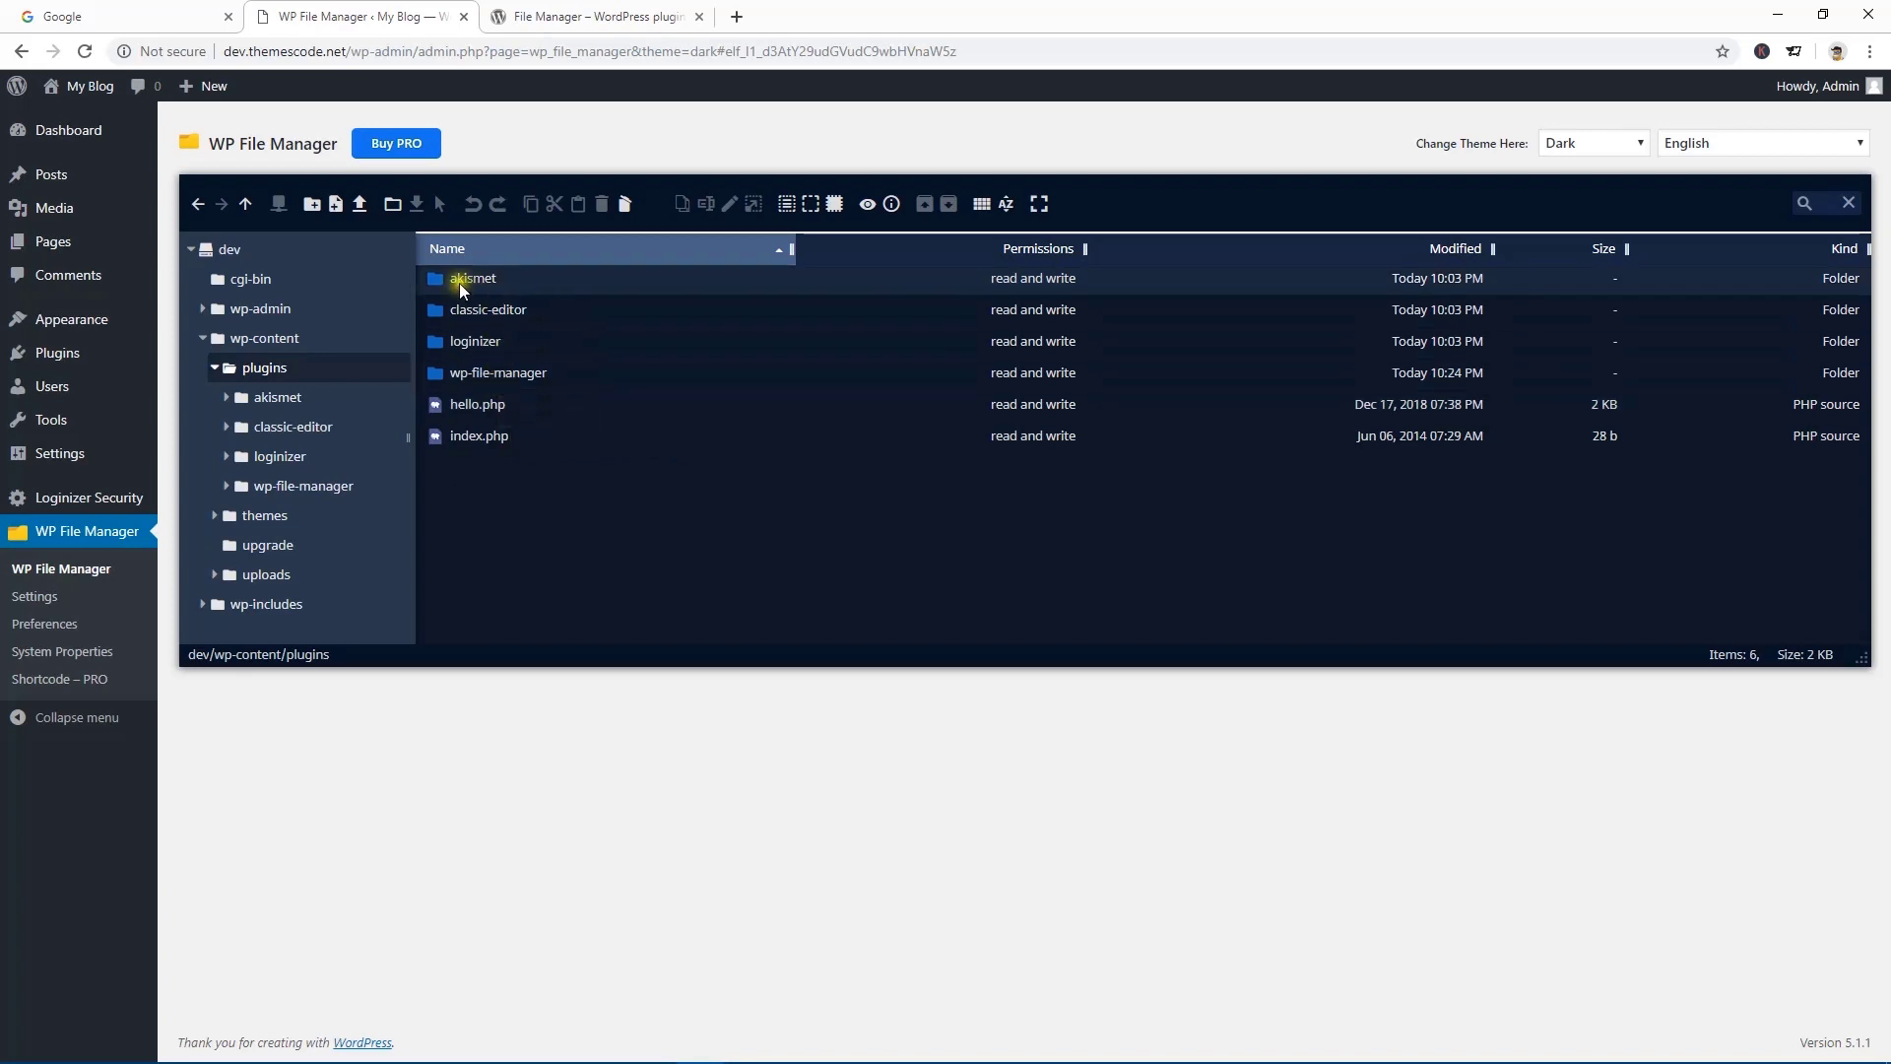
# - Go back up to wp-content and open the themes folder
pyautogui.click(198, 205)
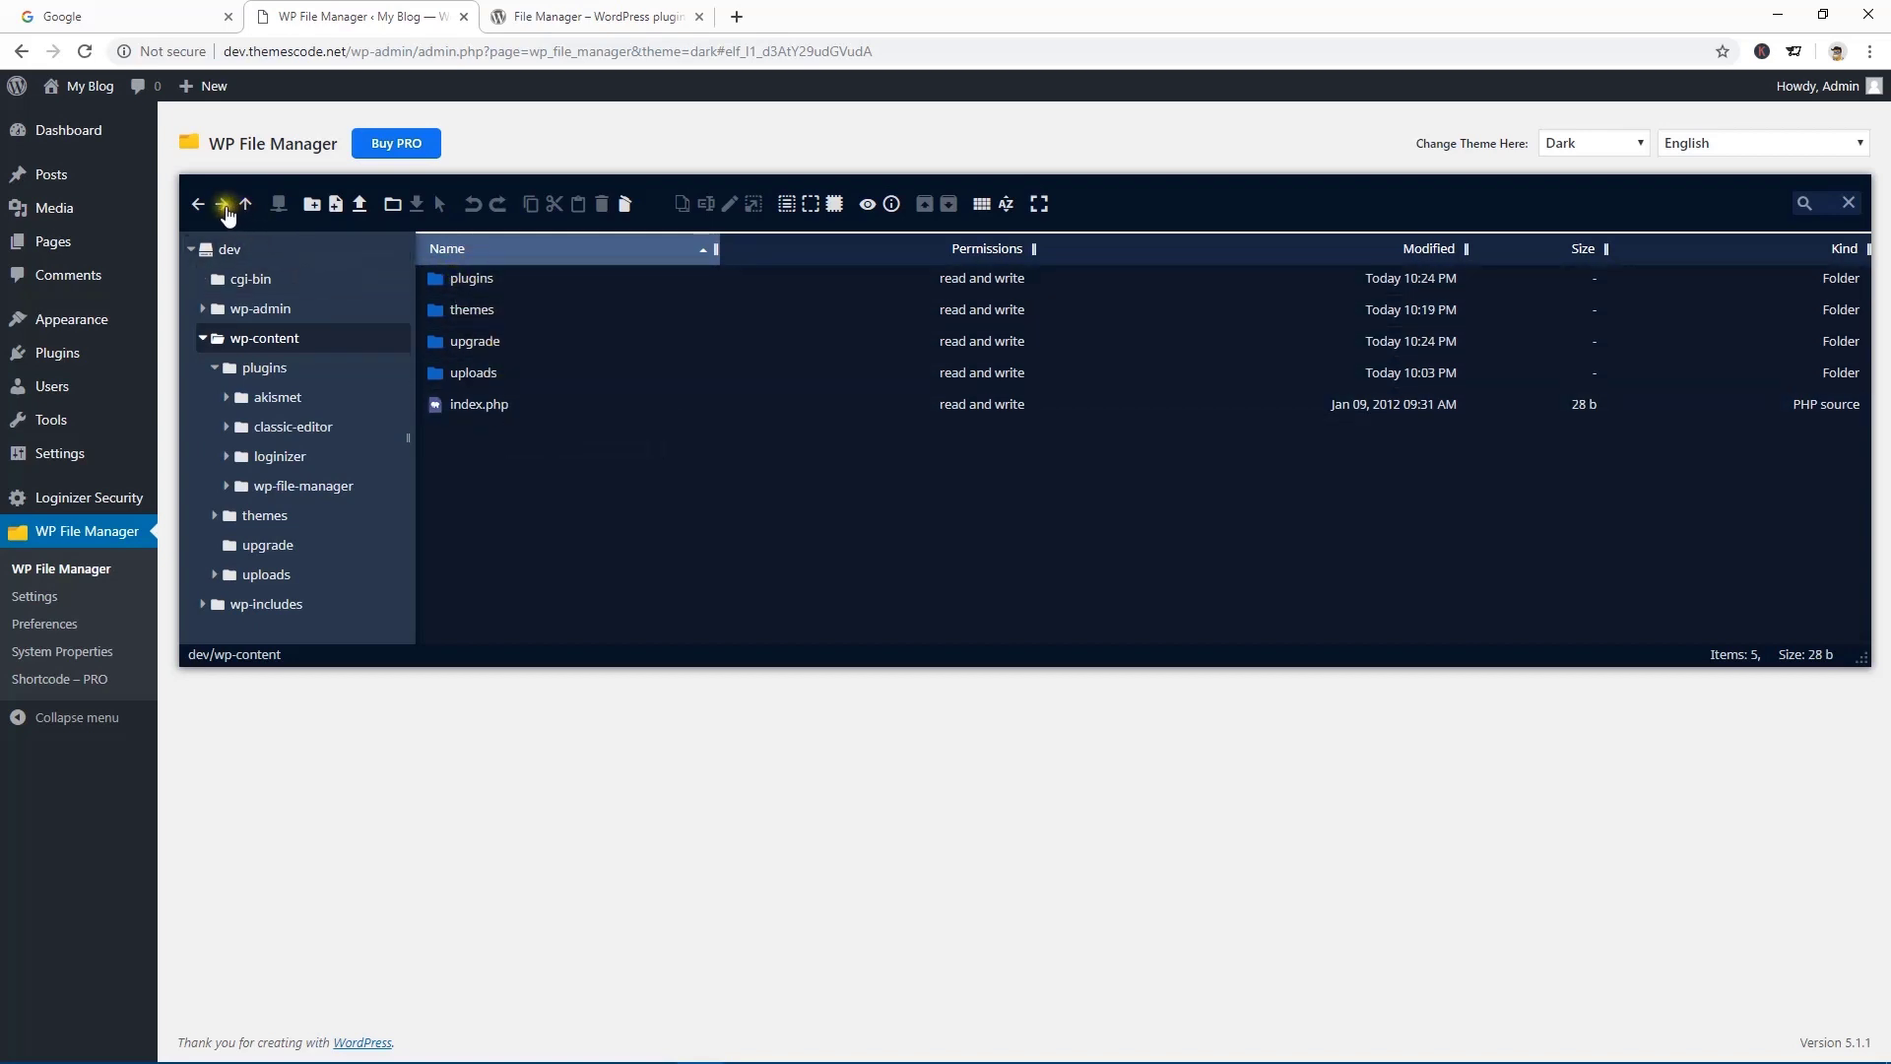
pyautogui.click(225, 207)
pyautogui.click(226, 211)
pyautogui.click(227, 211)
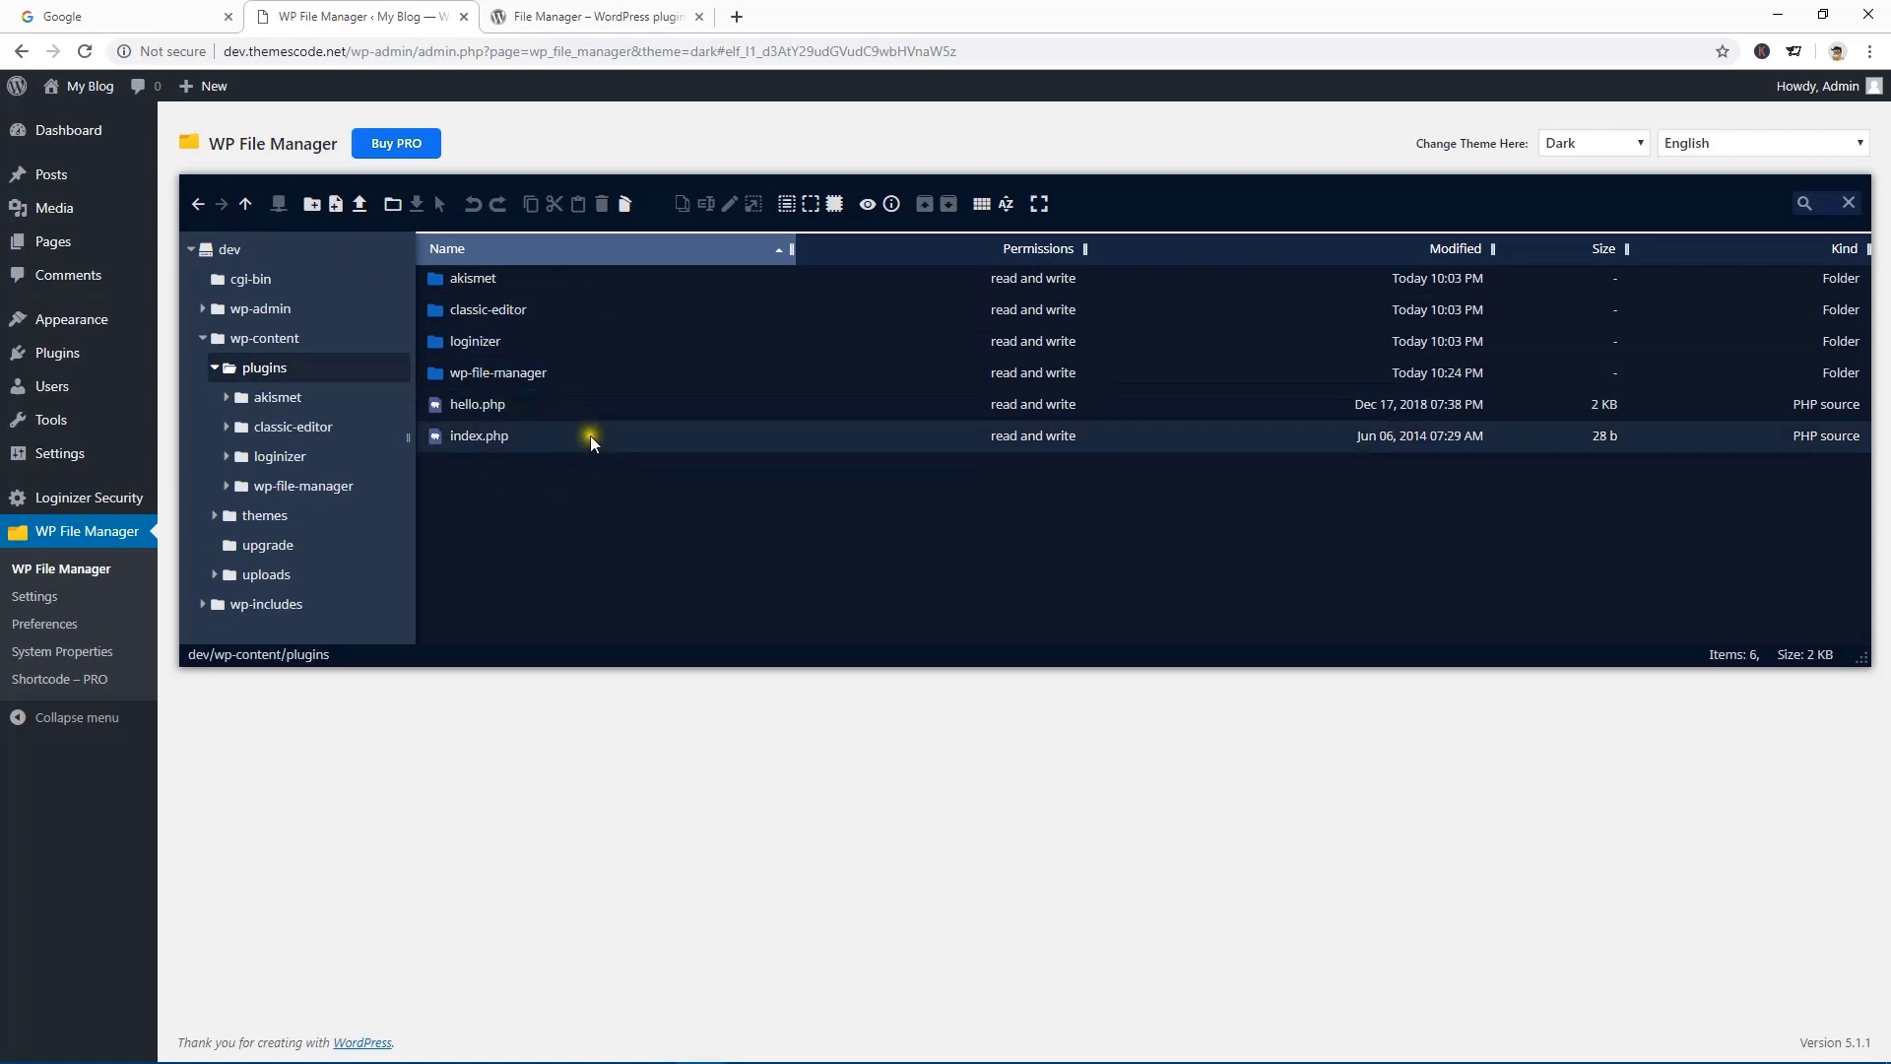
pyautogui.click(198, 207)
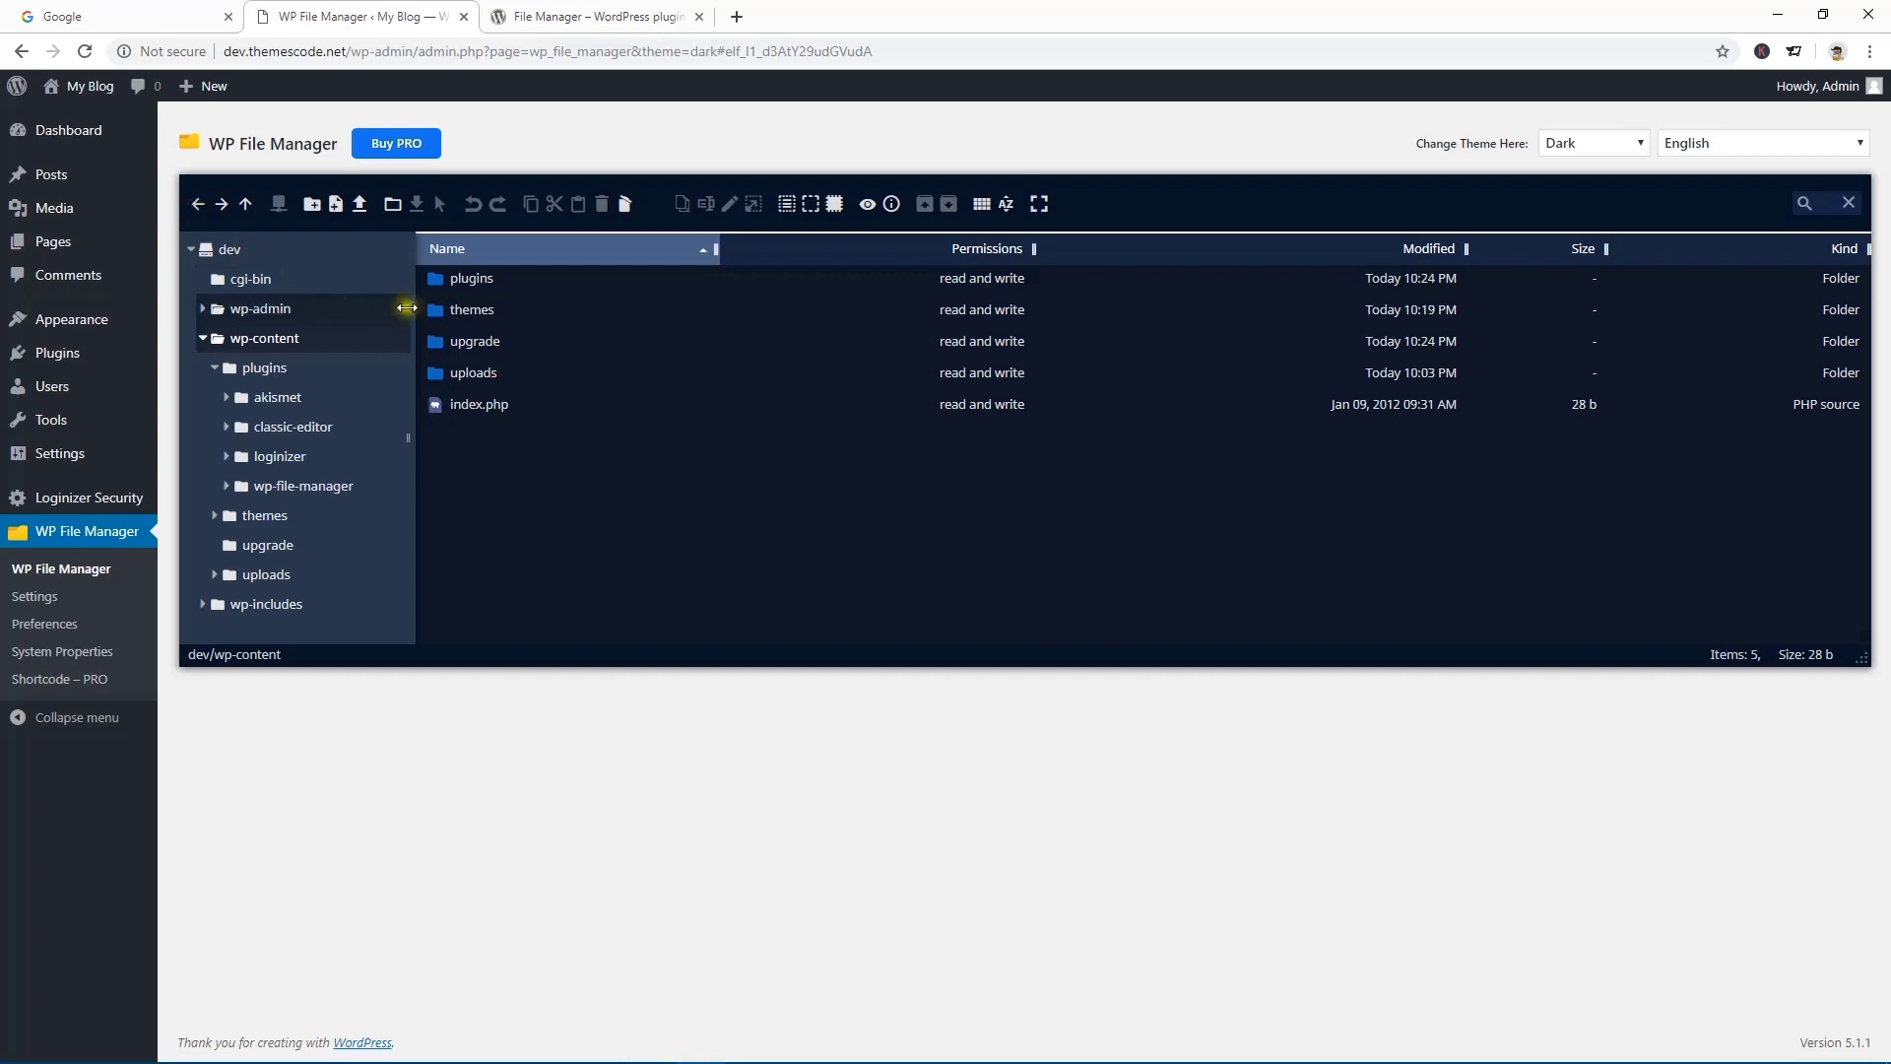
pyautogui.moveTo(440, 315); pyautogui.dragTo(440, 317)
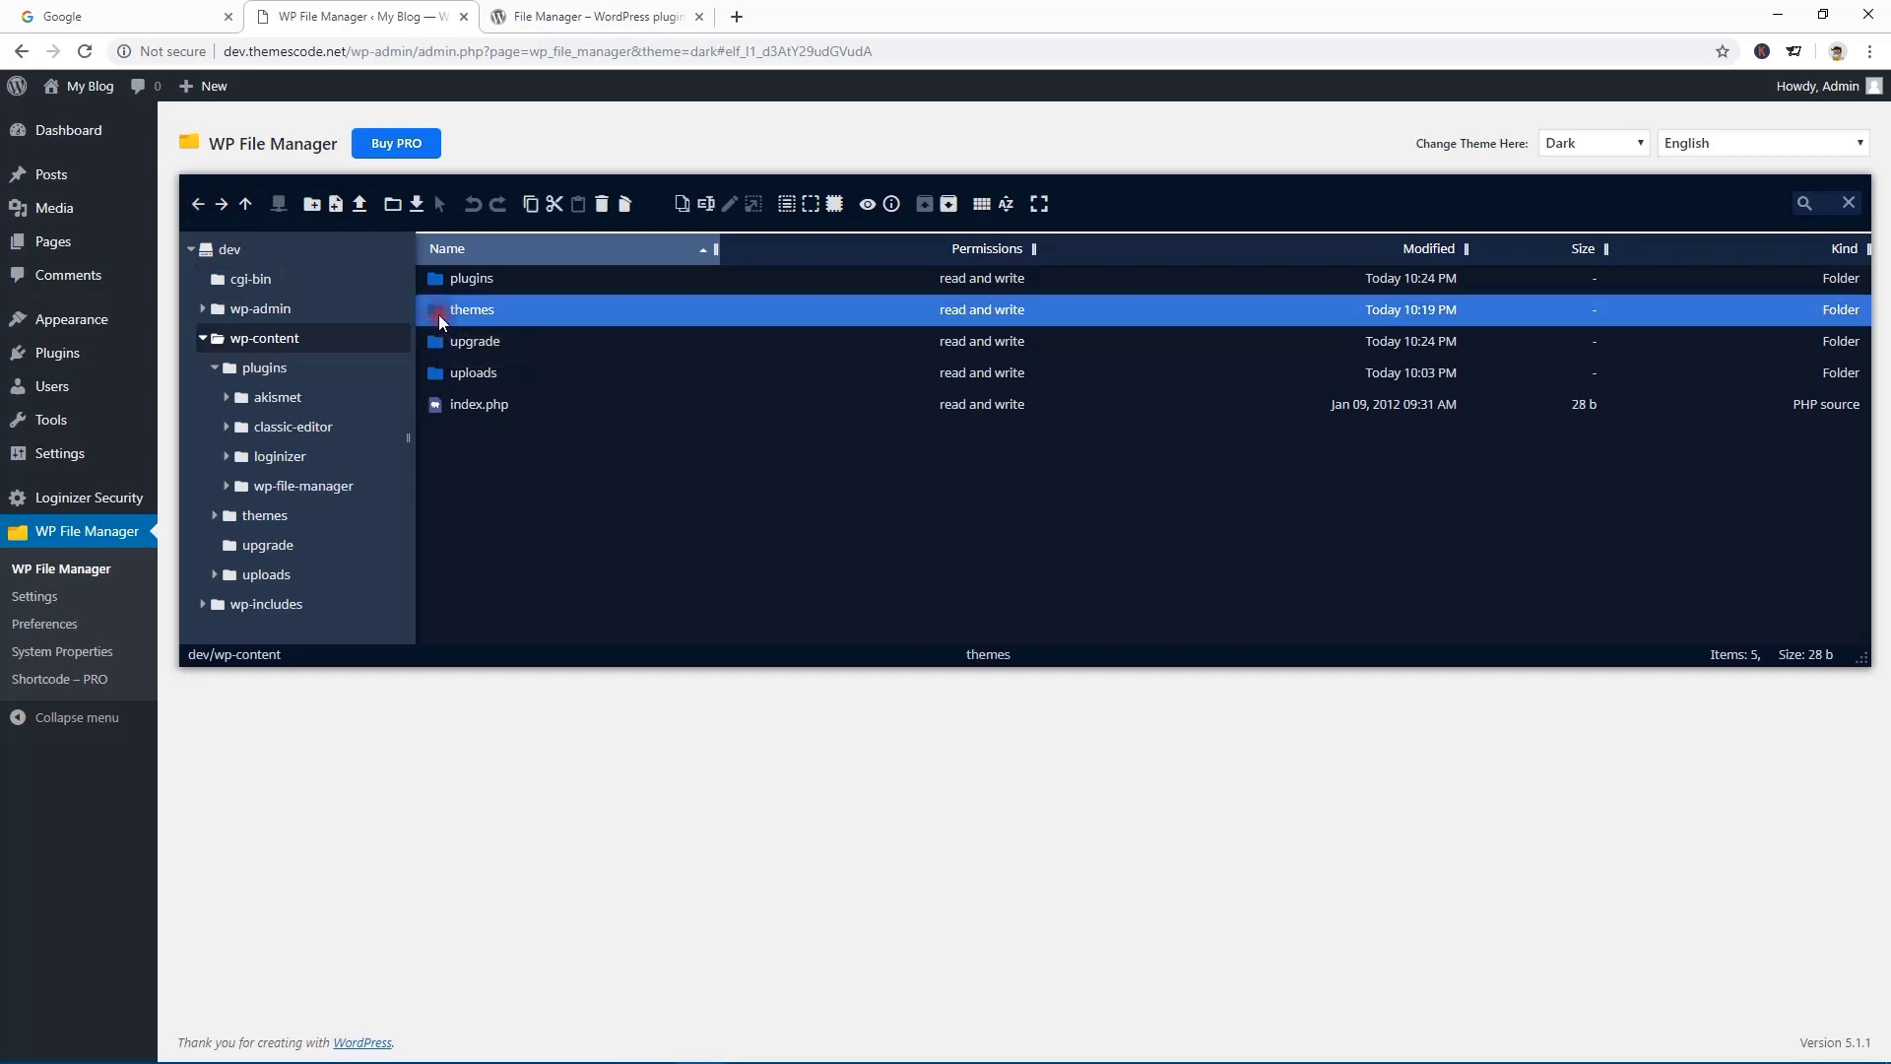
pyautogui.doubleClick(439, 316)
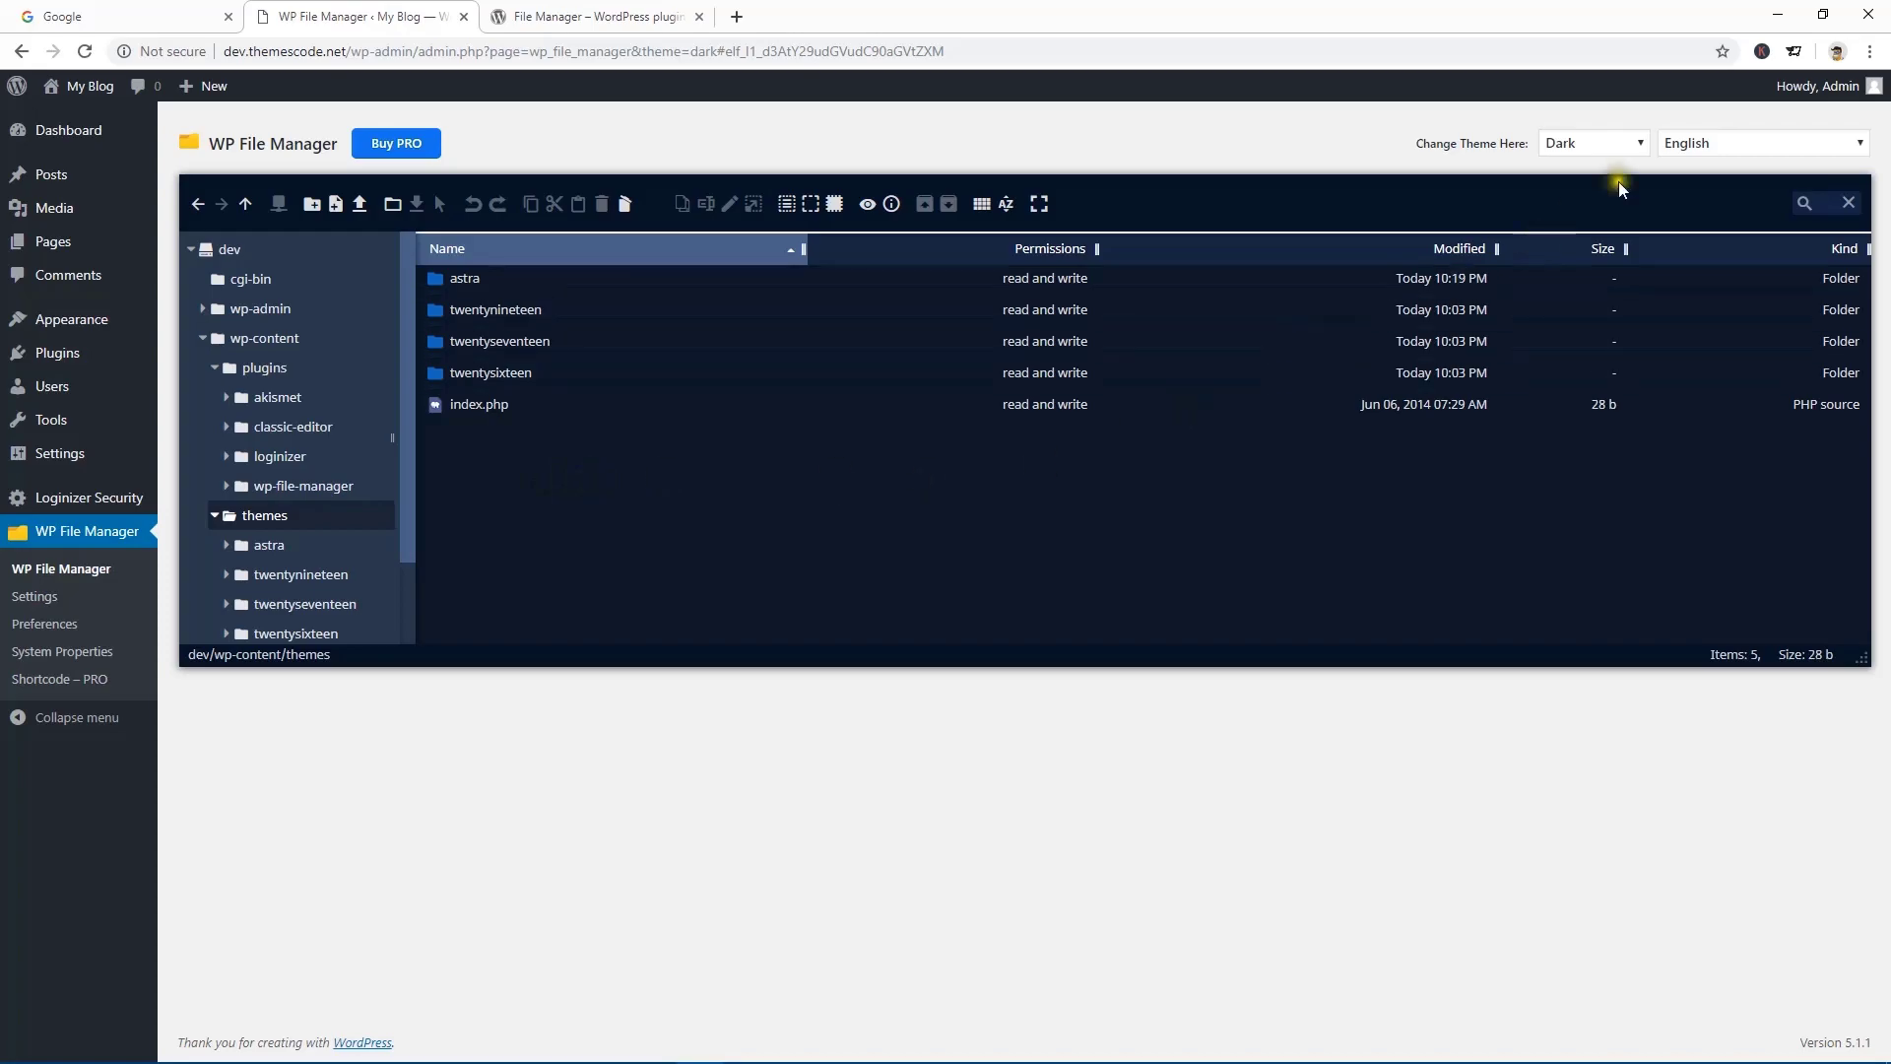
# - Drag the avas zip from the Windows Theme folder into the file manager's themes folder
pyautogui.click(1778, 15)
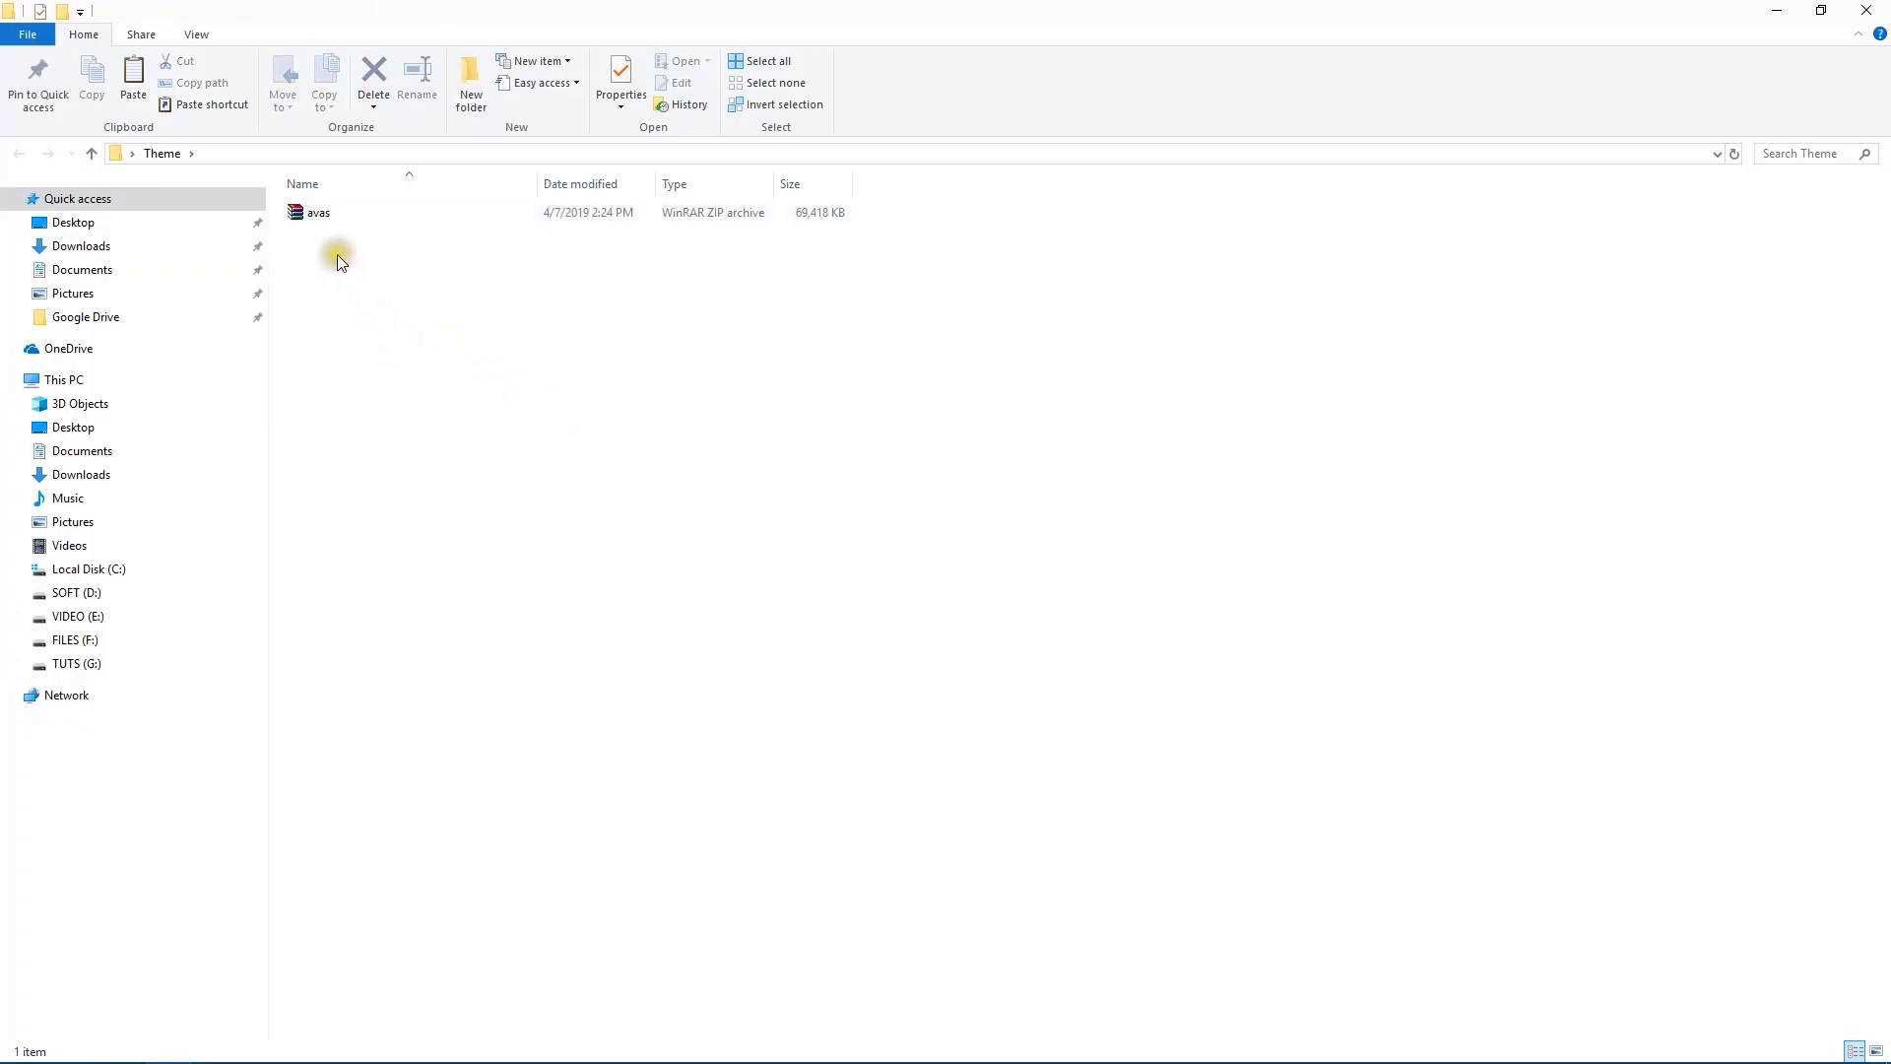
pyautogui.click(305, 214)
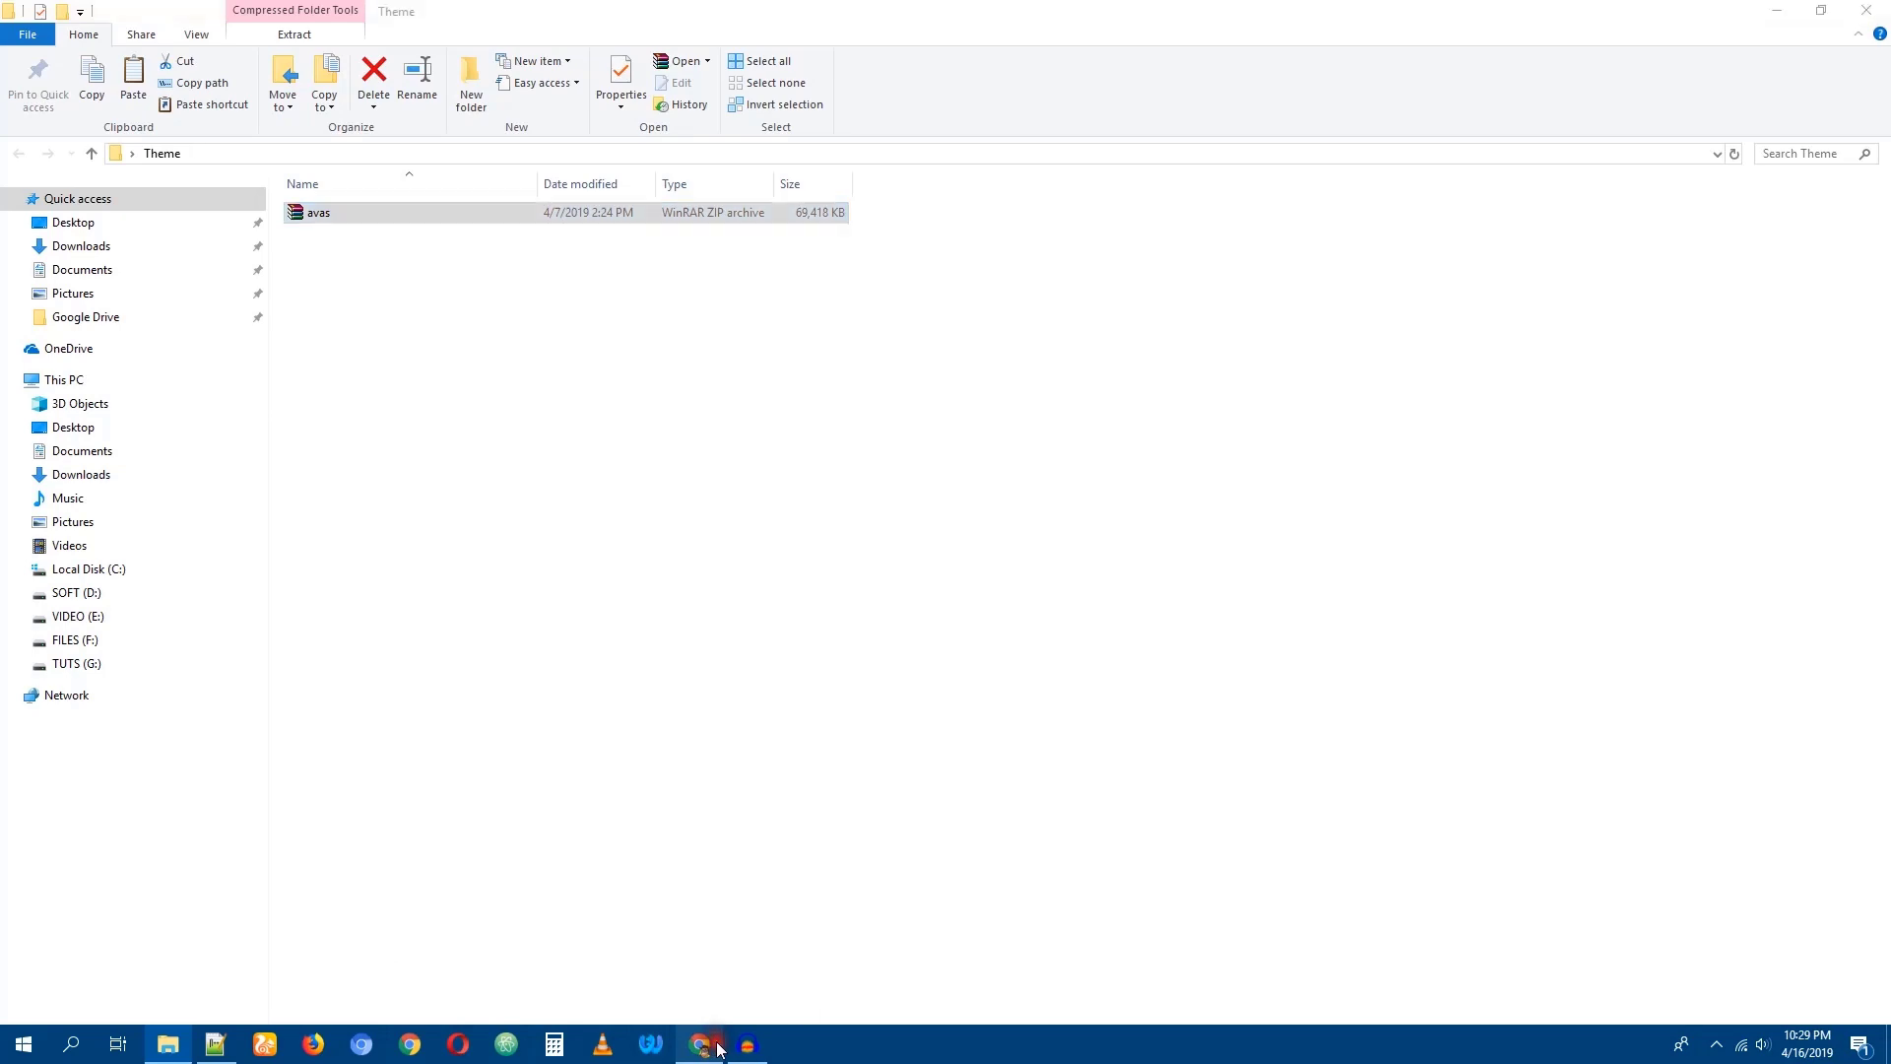
pyautogui.click(717, 1048)
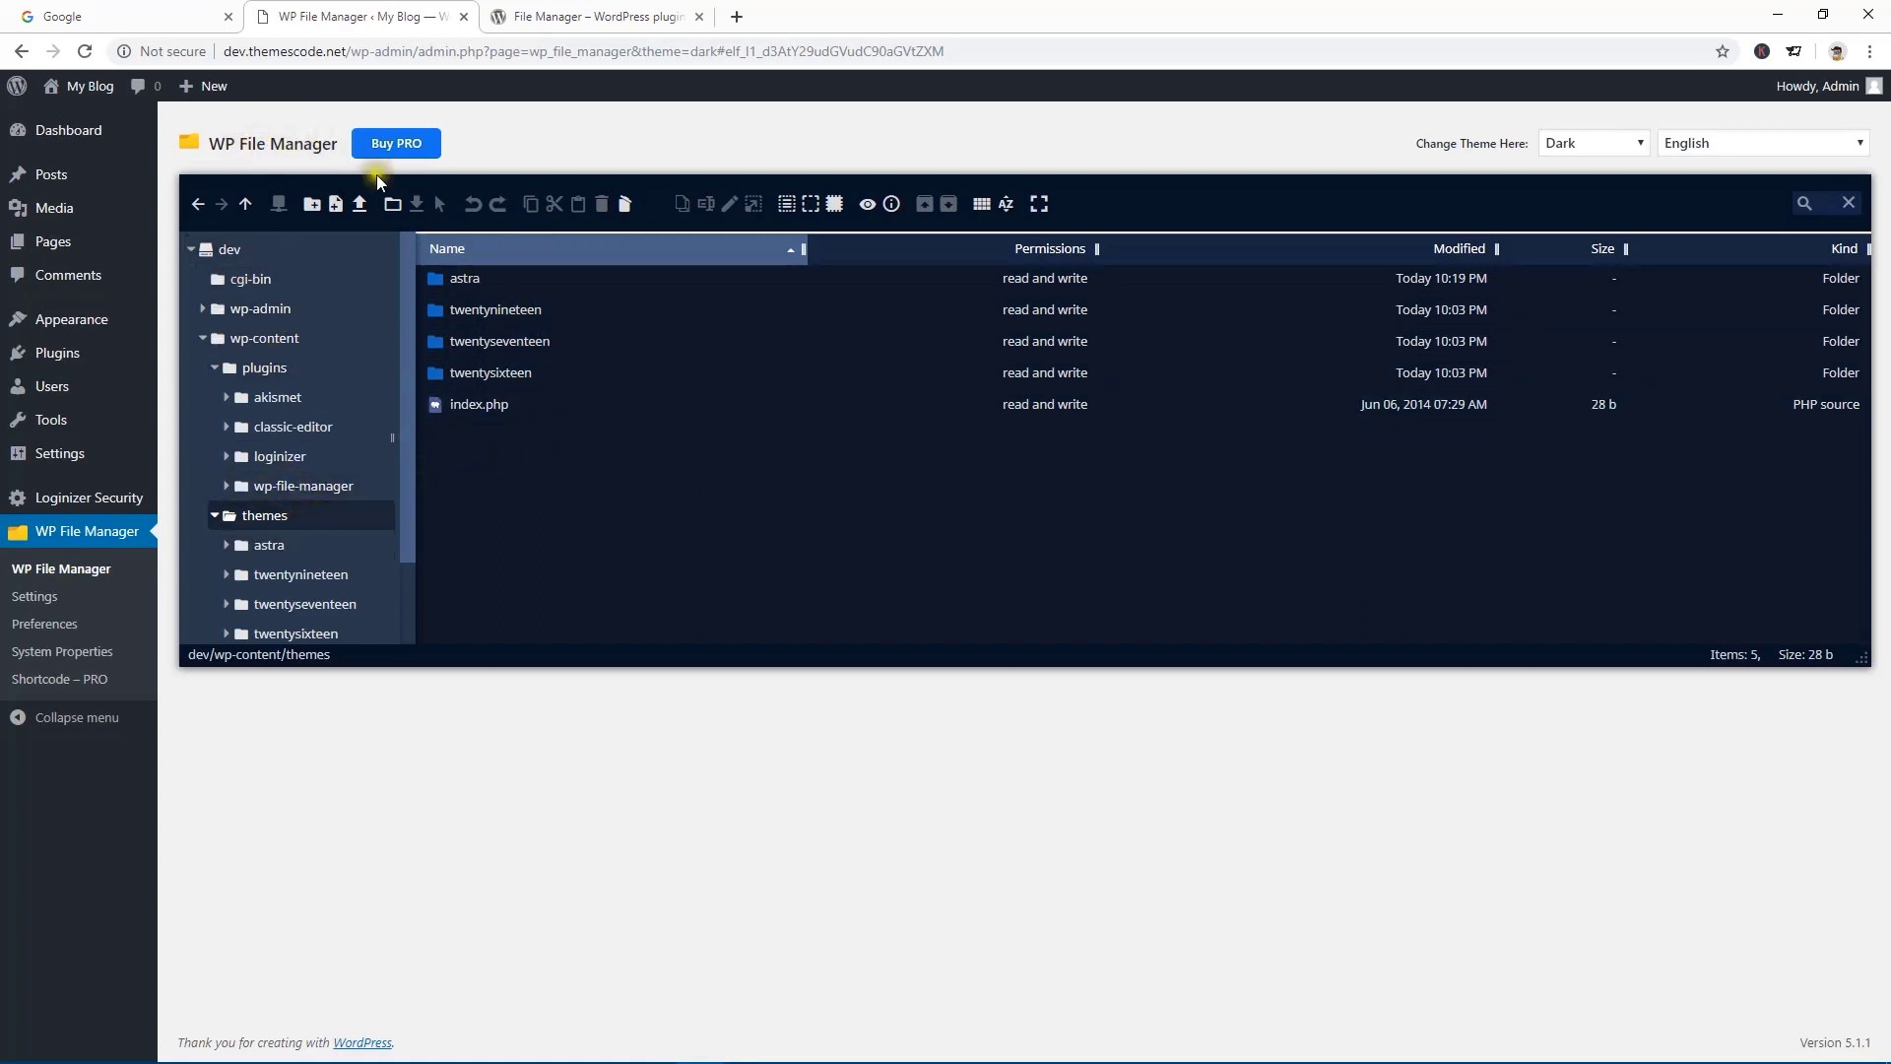
pyautogui.click(1770, 17)
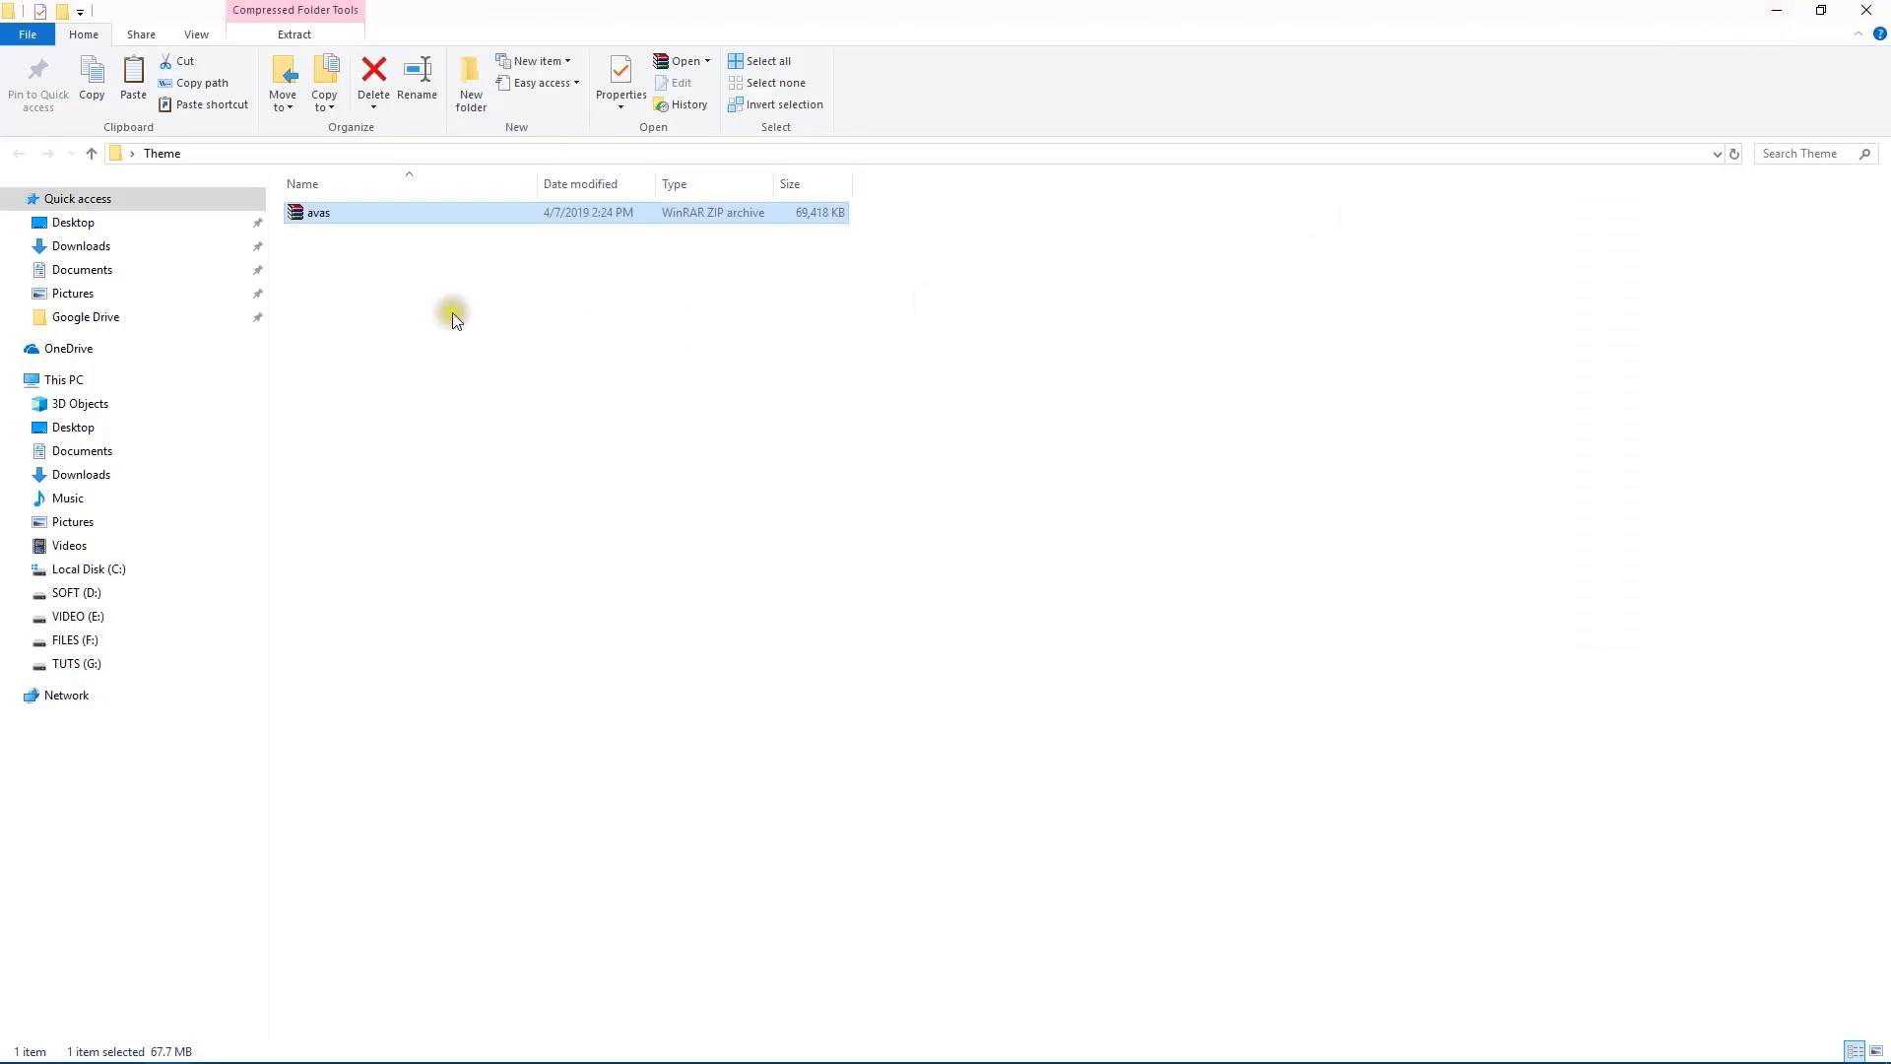
pyautogui.moveTo(304, 215); pyautogui.dragTo(725, 524)
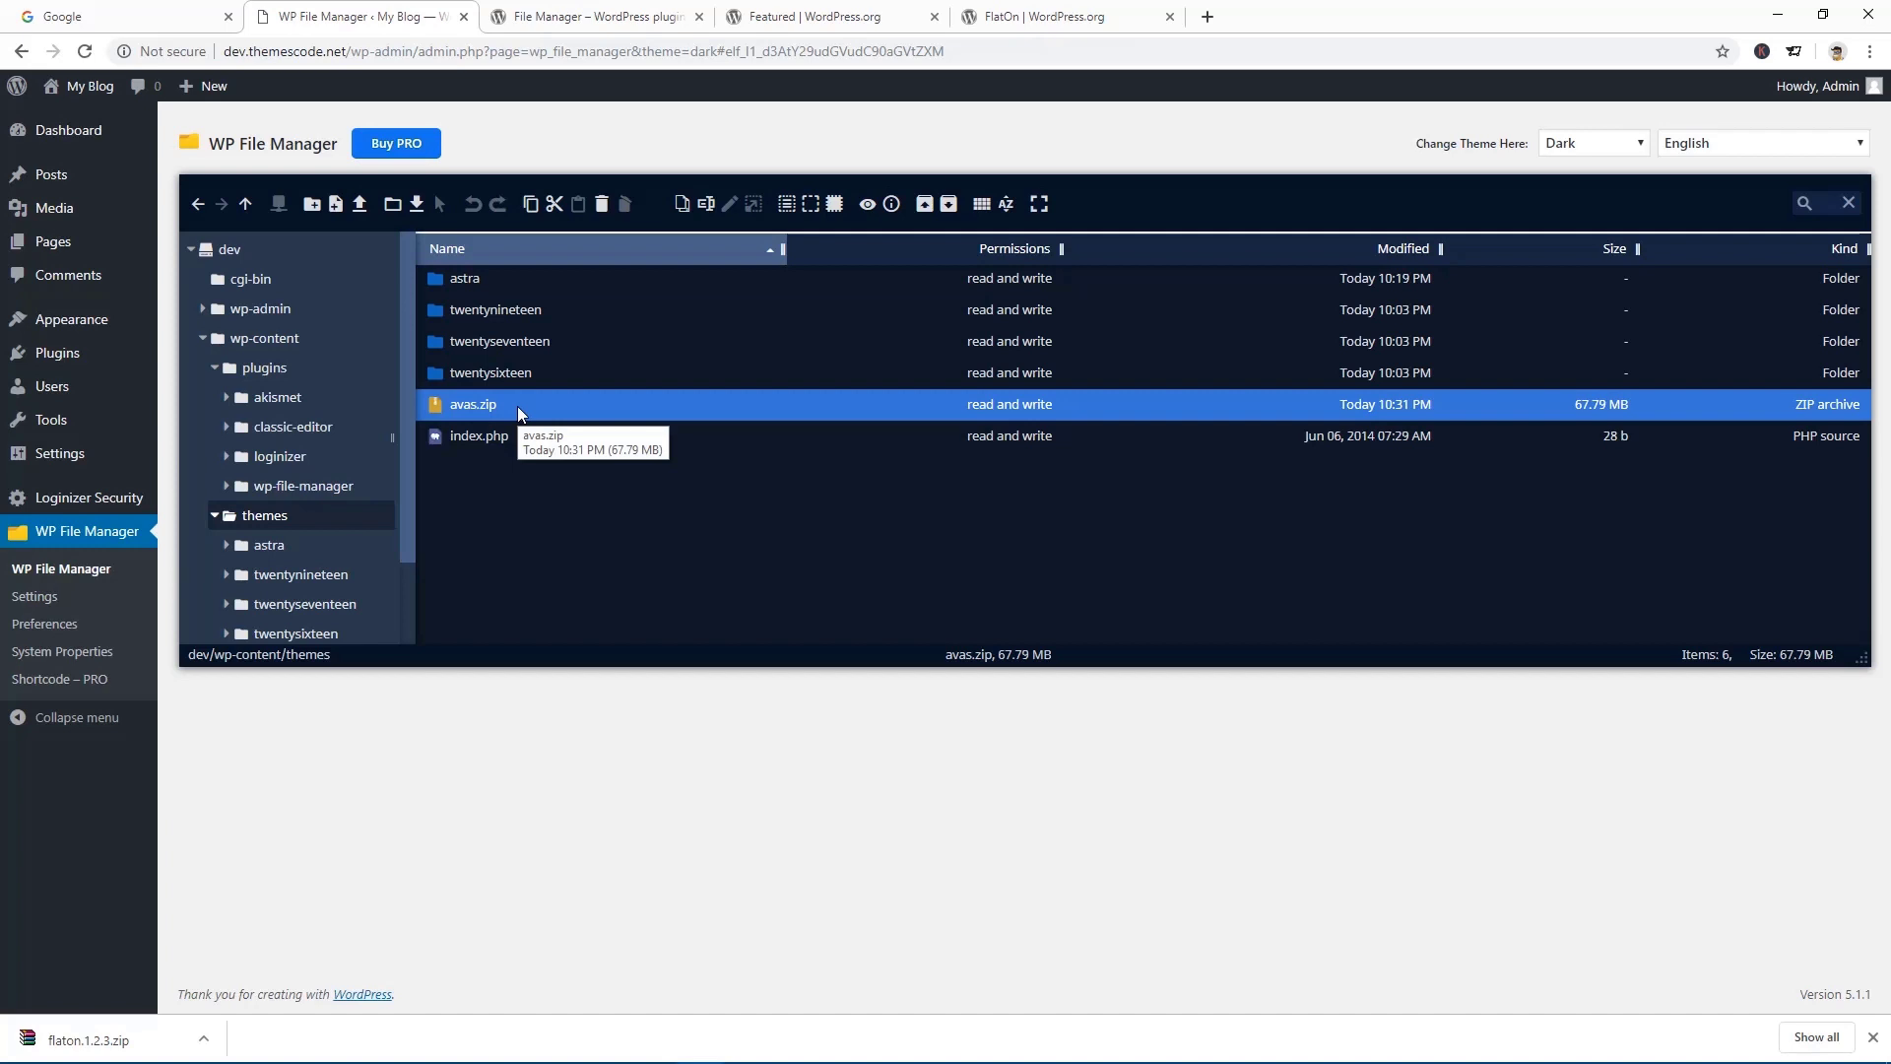
# - Extract avas.zip here in the themes folder, confirming with YES
pyautogui.rightClick(517, 406)
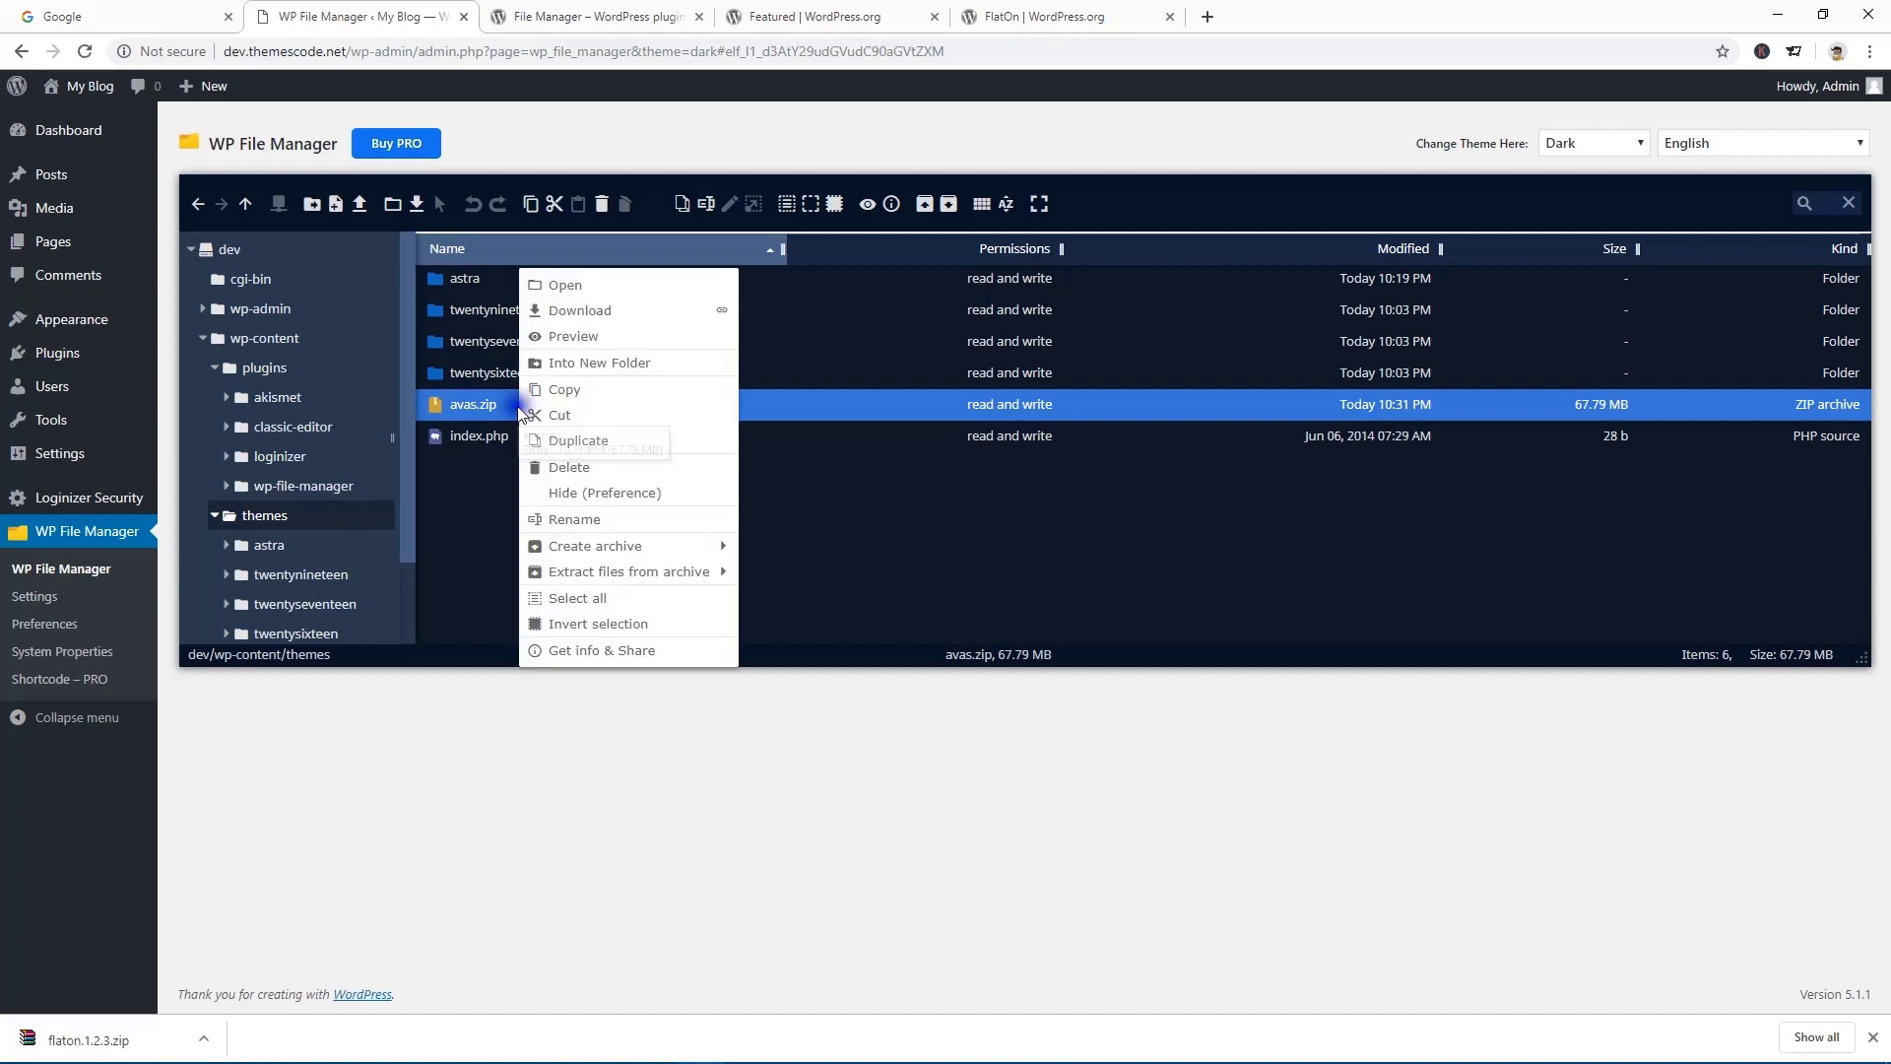
pyautogui.moveTo(589, 573)
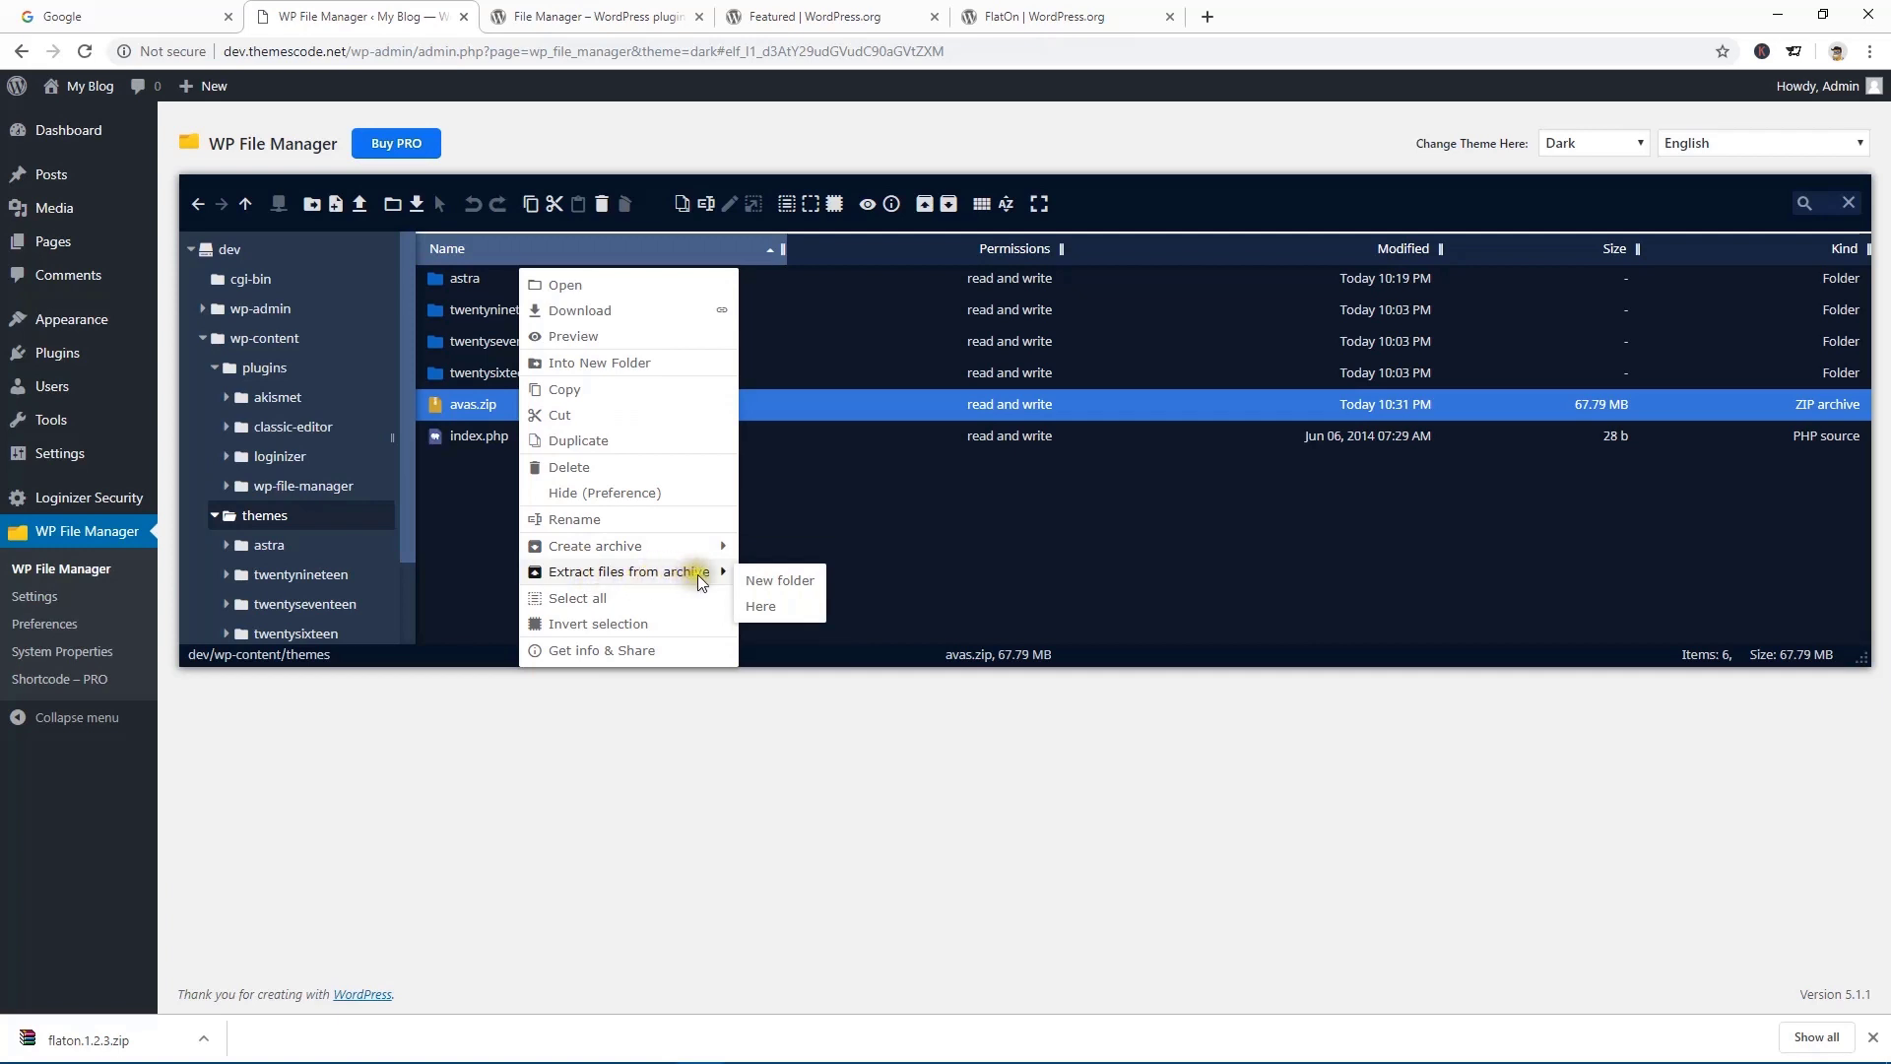
pyautogui.click(760, 607)
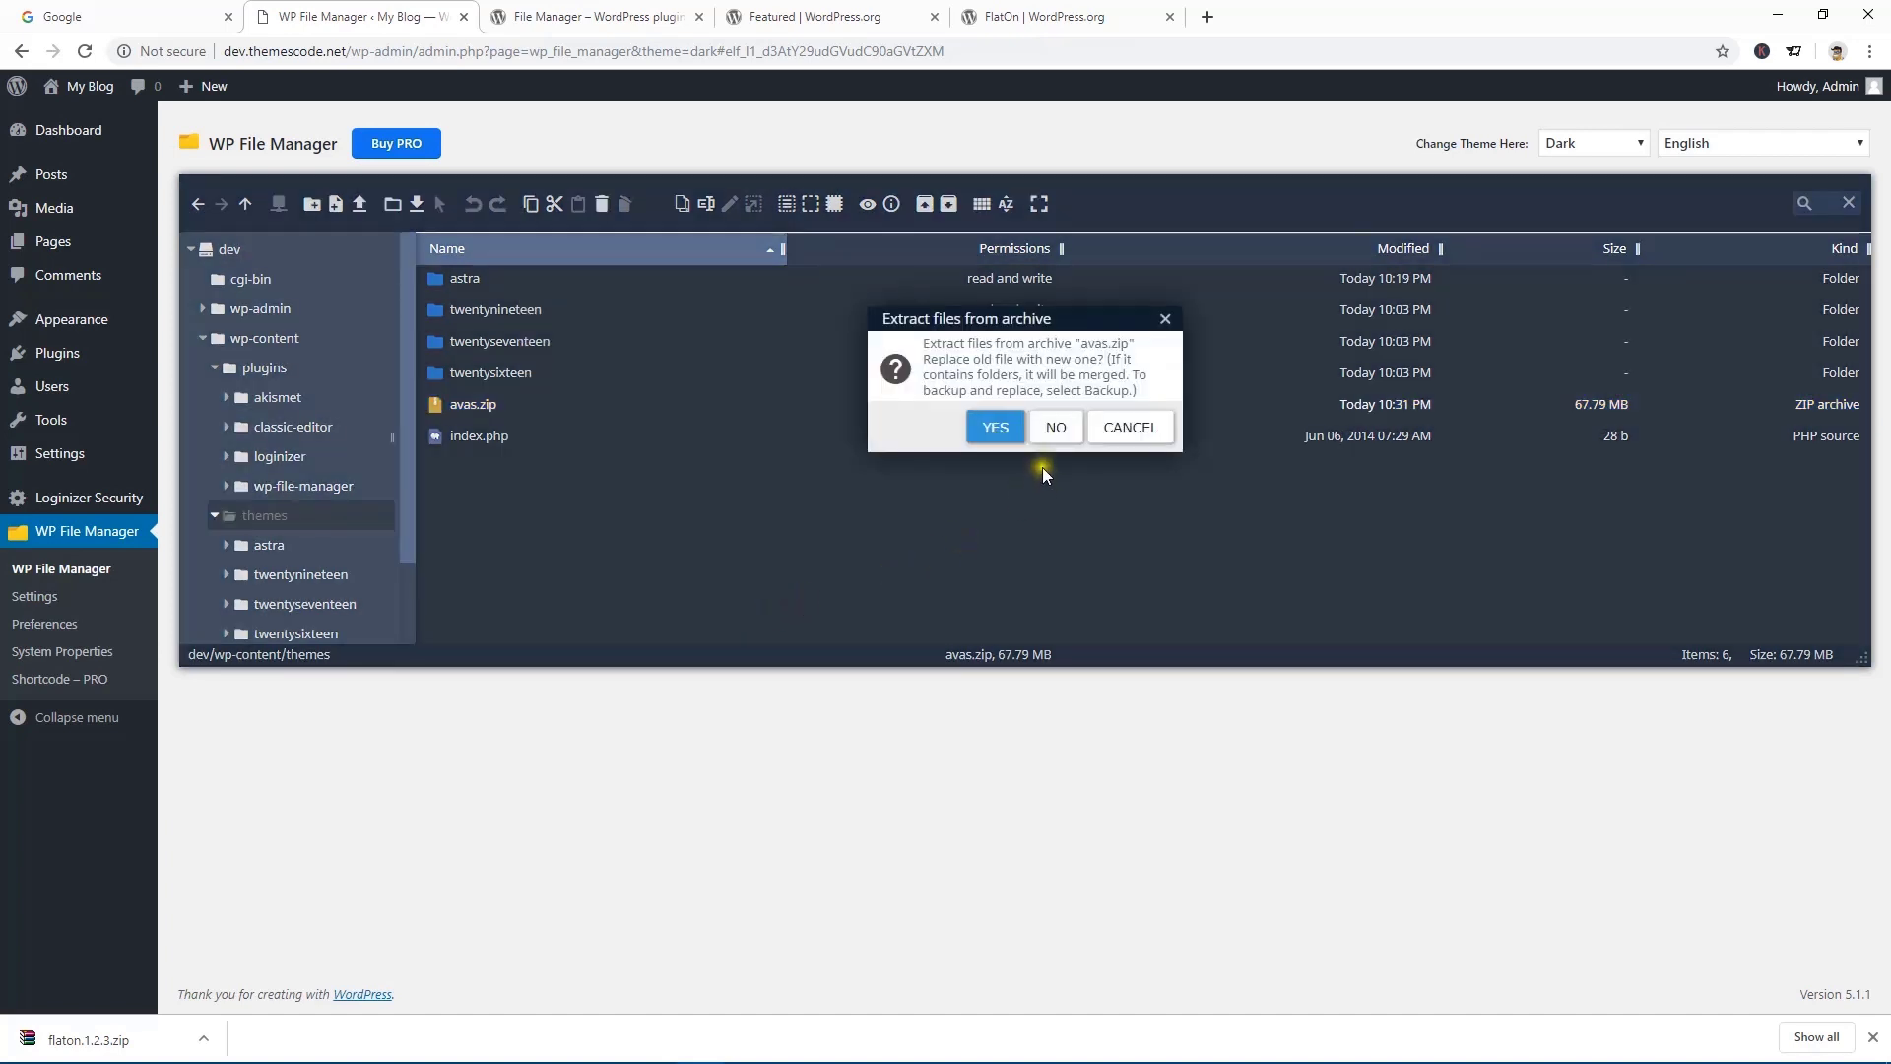
pyautogui.click(995, 429)
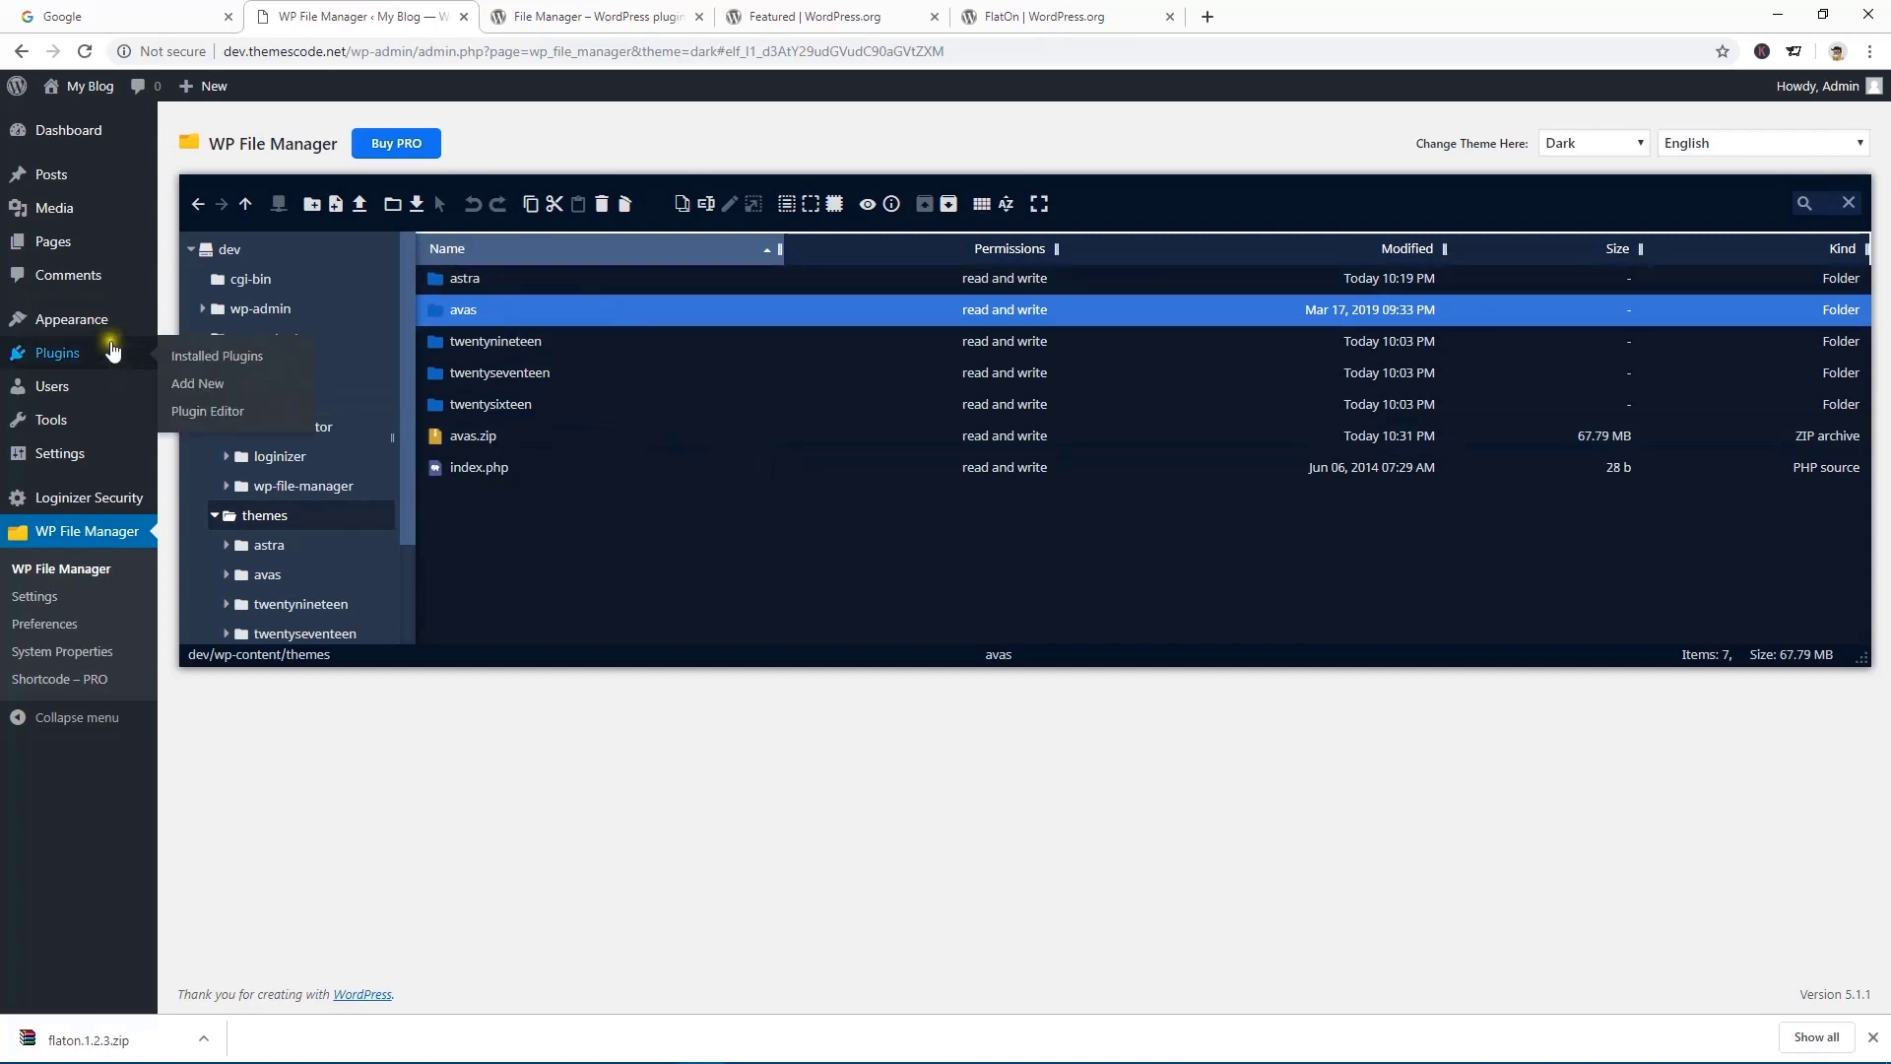
# - Activate the Avas theme on Appearance > Themes in a new tab, then go back to File Manager
pyautogui.moveTo(92, 323)
pyautogui.rightClick(202, 330)
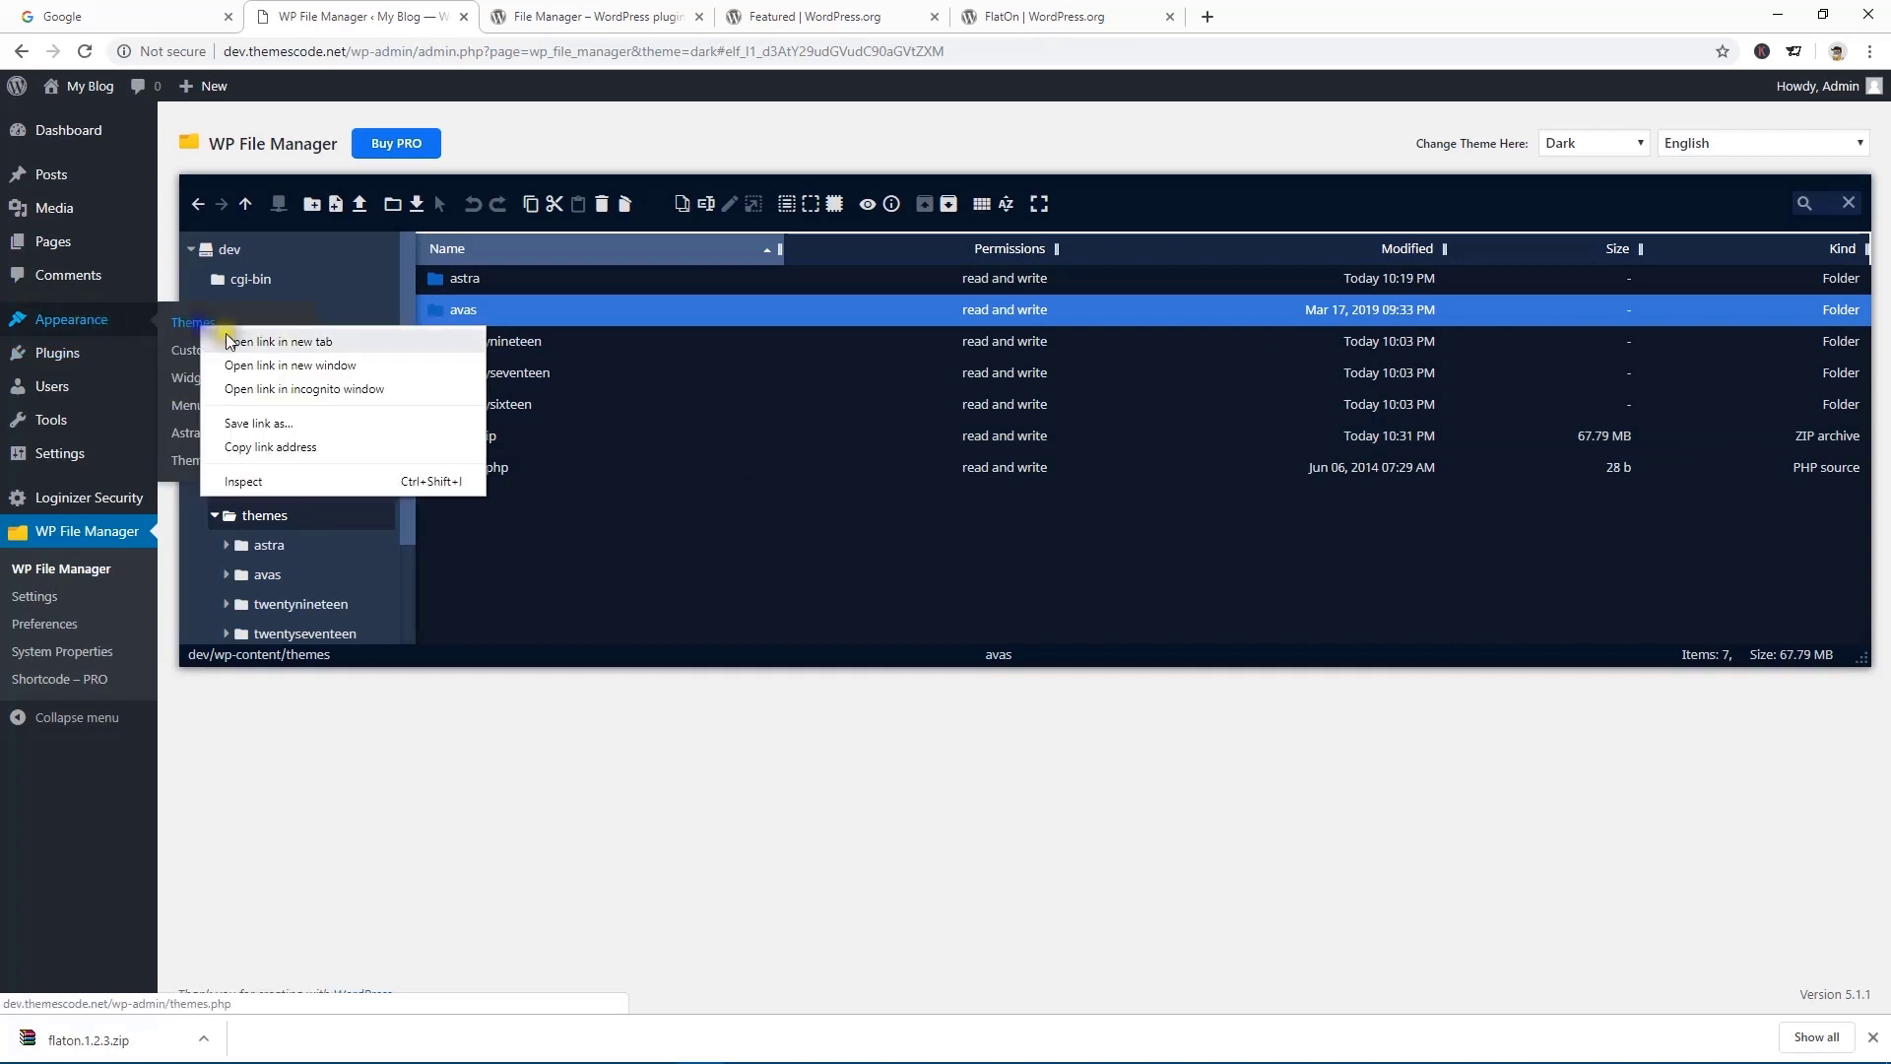
pyautogui.click(256, 337)
pyautogui.click(596, 17)
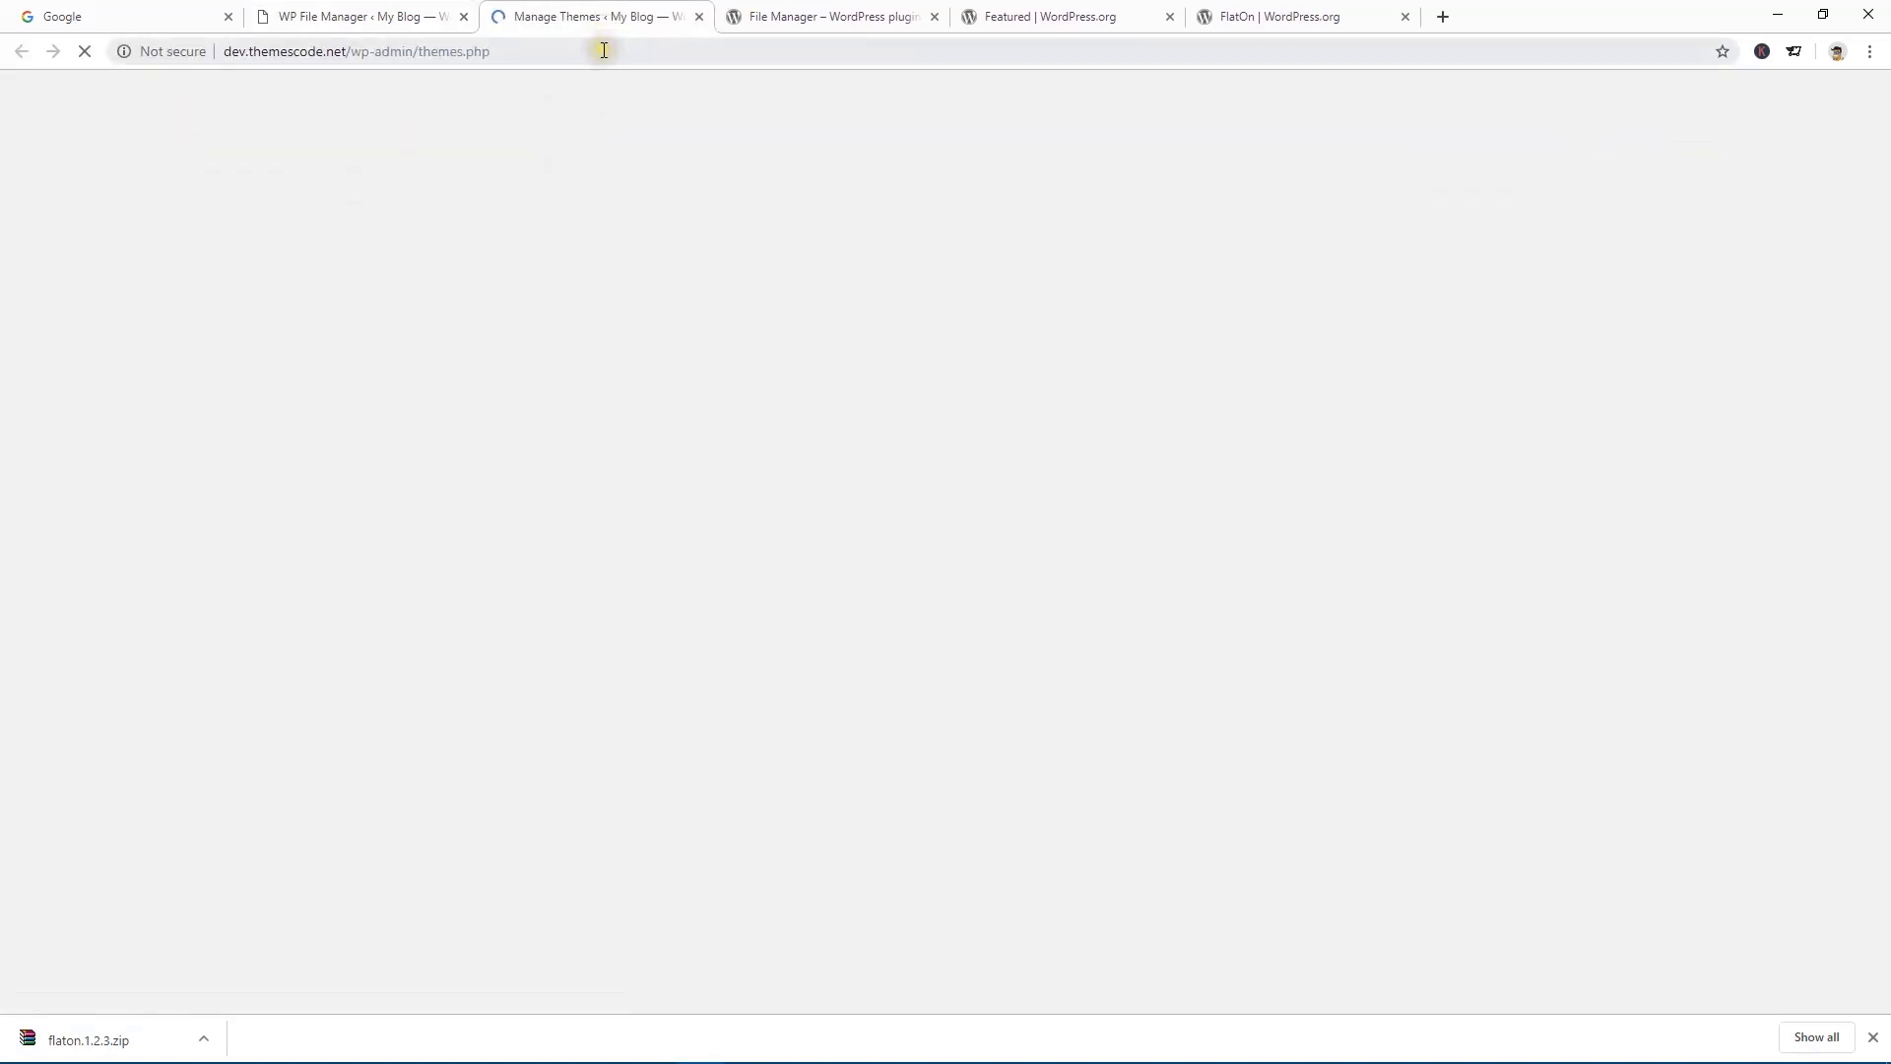
pyautogui.moveTo(696, 380)
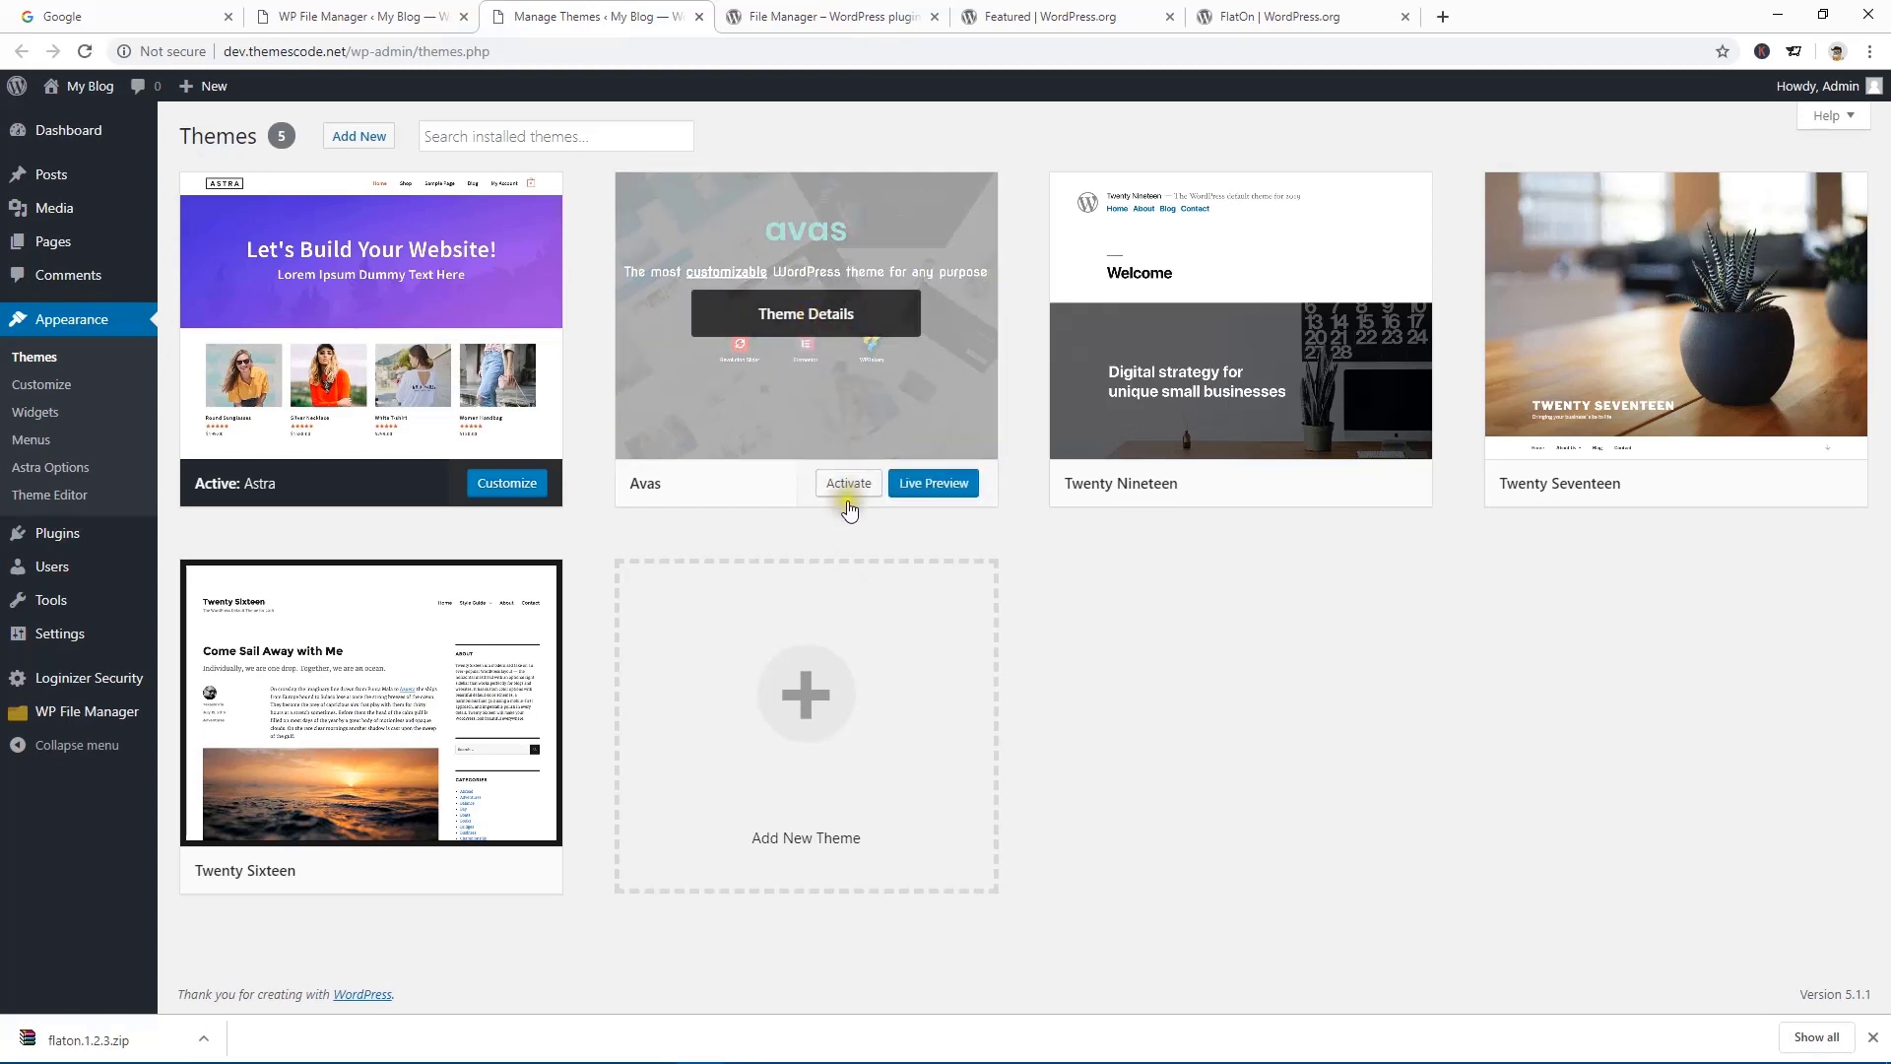
pyautogui.click(851, 489)
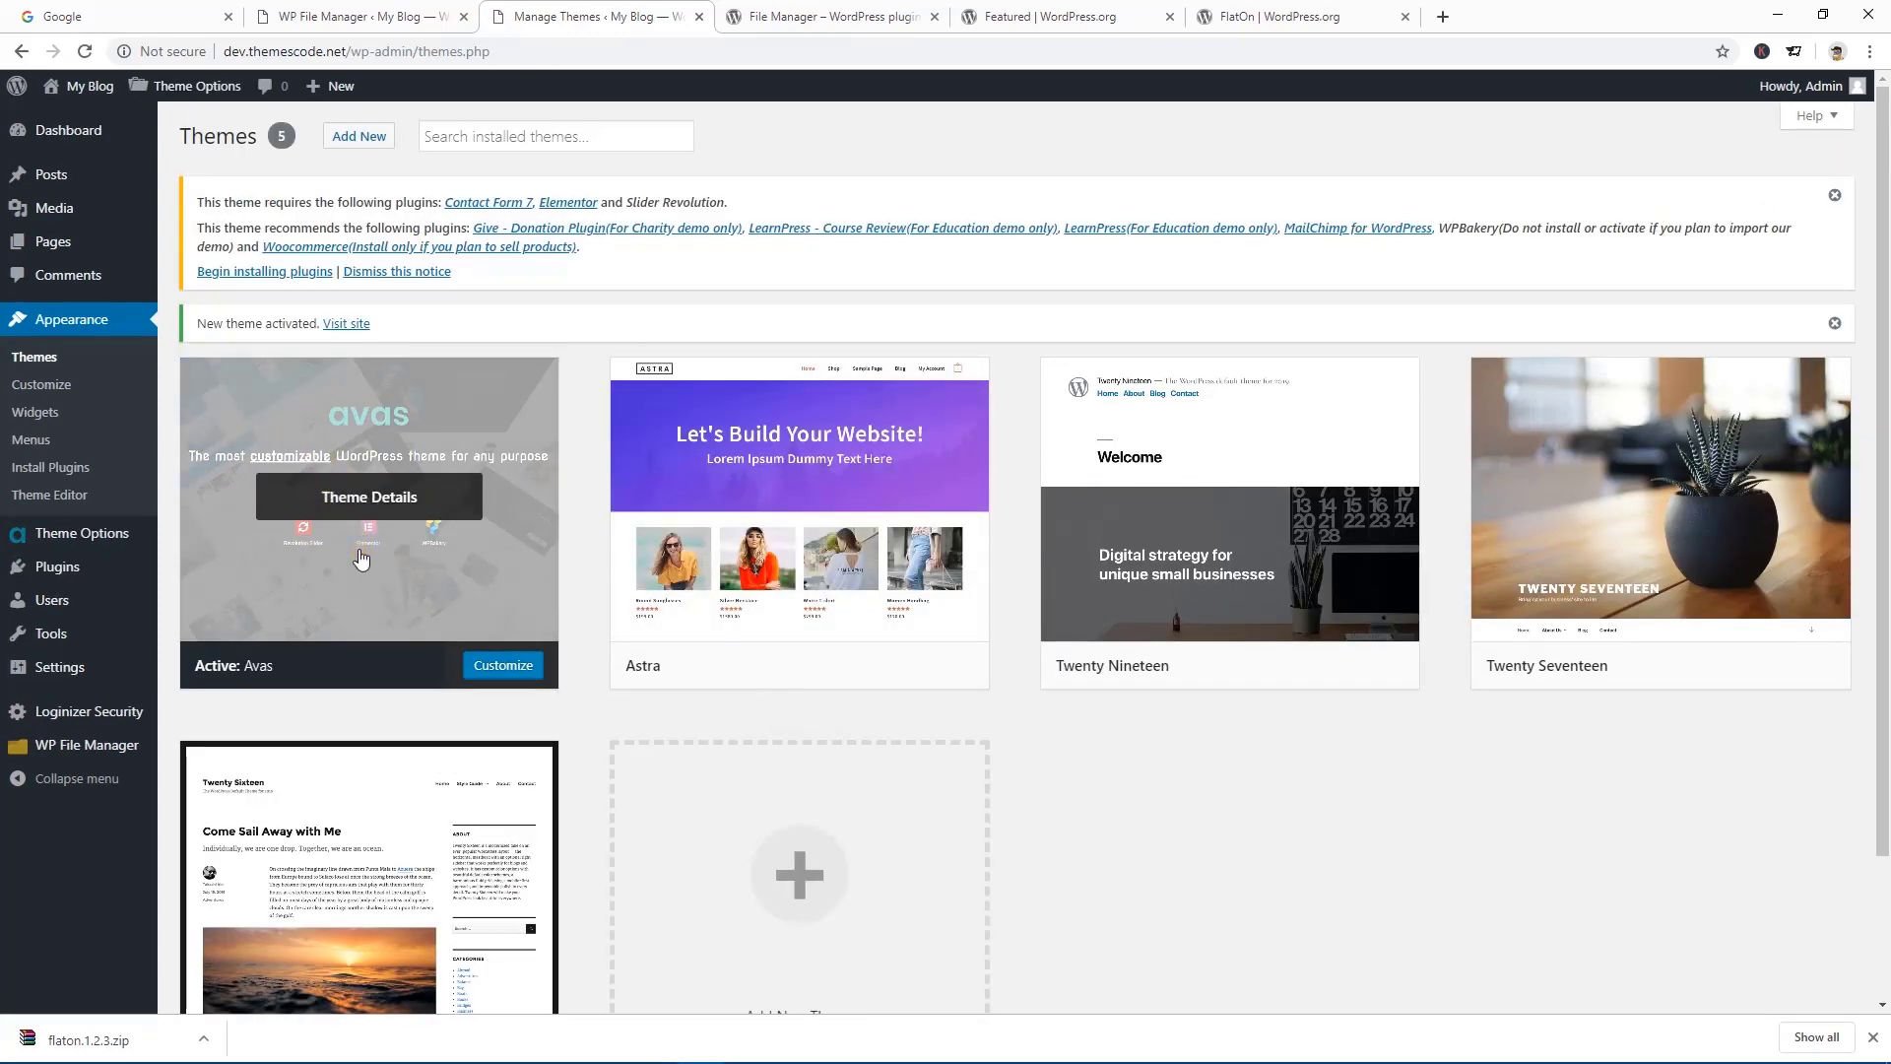
pyautogui.click(366, 16)
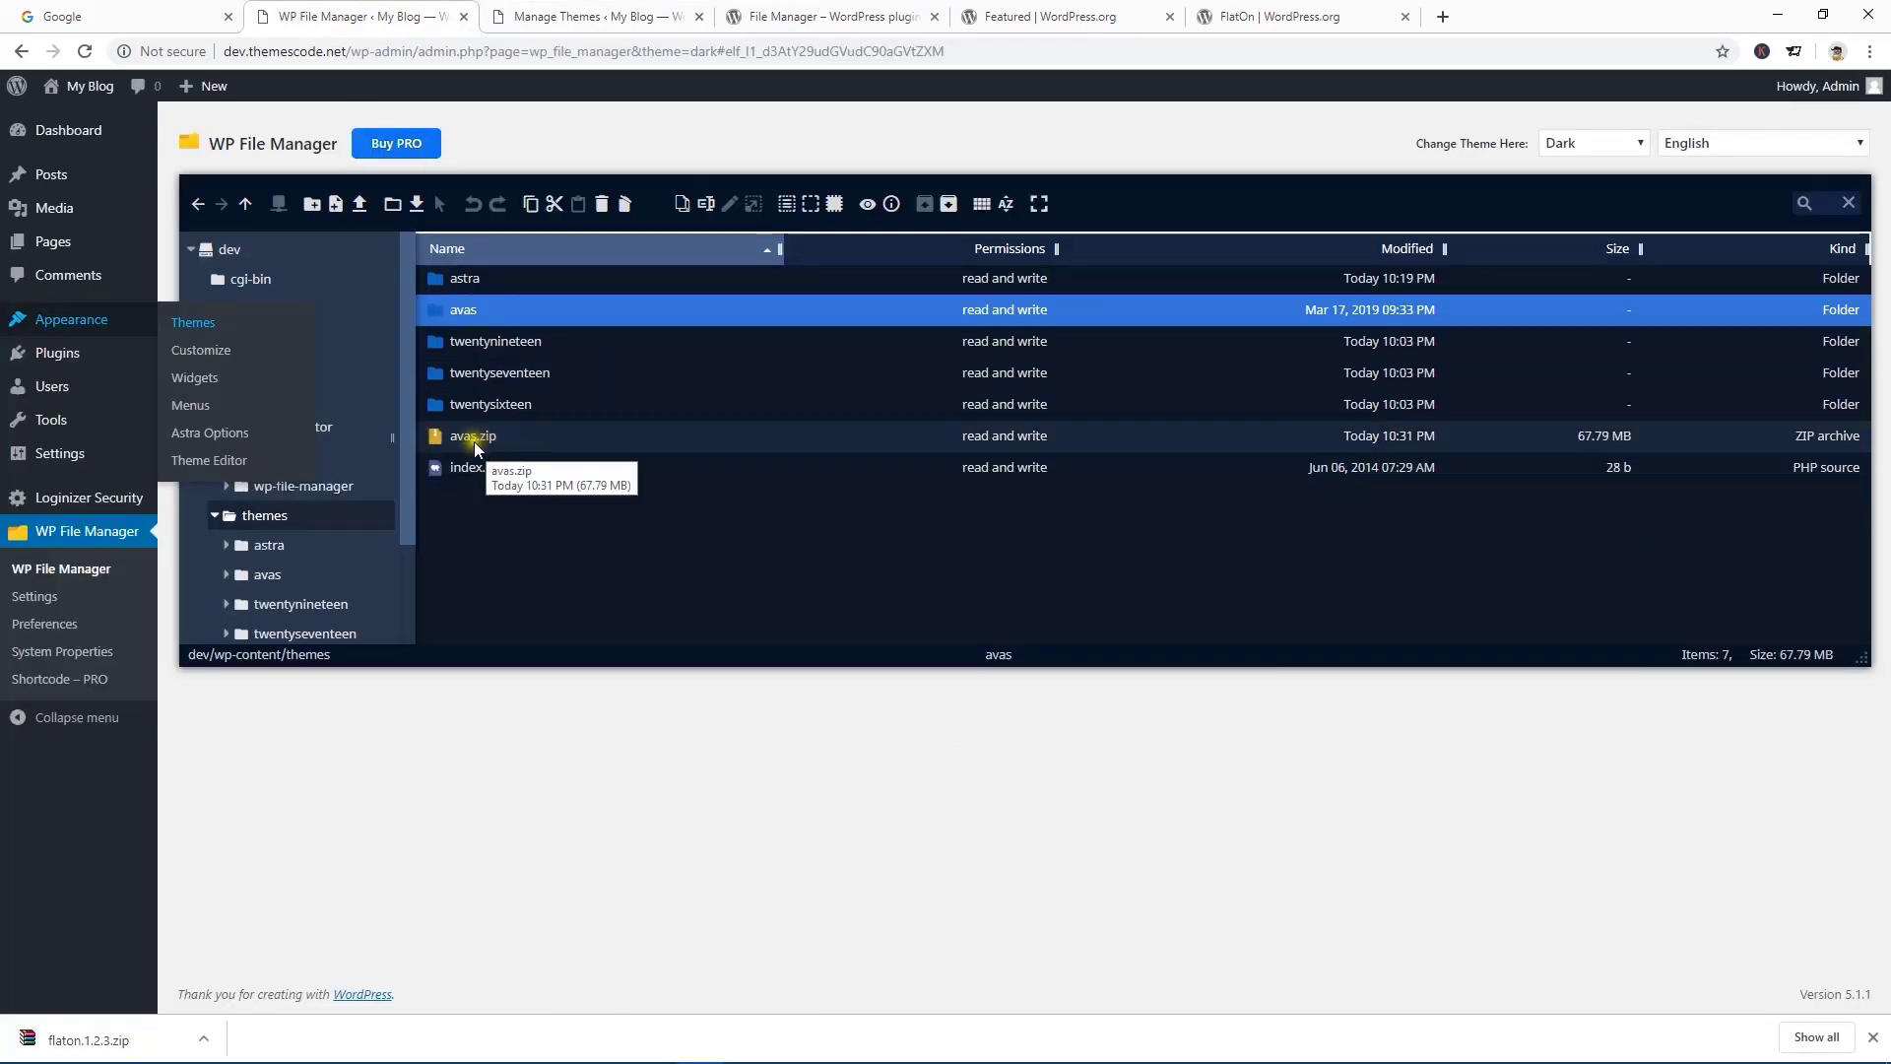
# - Delete avas.zip from the themes folder, confirming with REMOVE
pyautogui.click(438, 435)
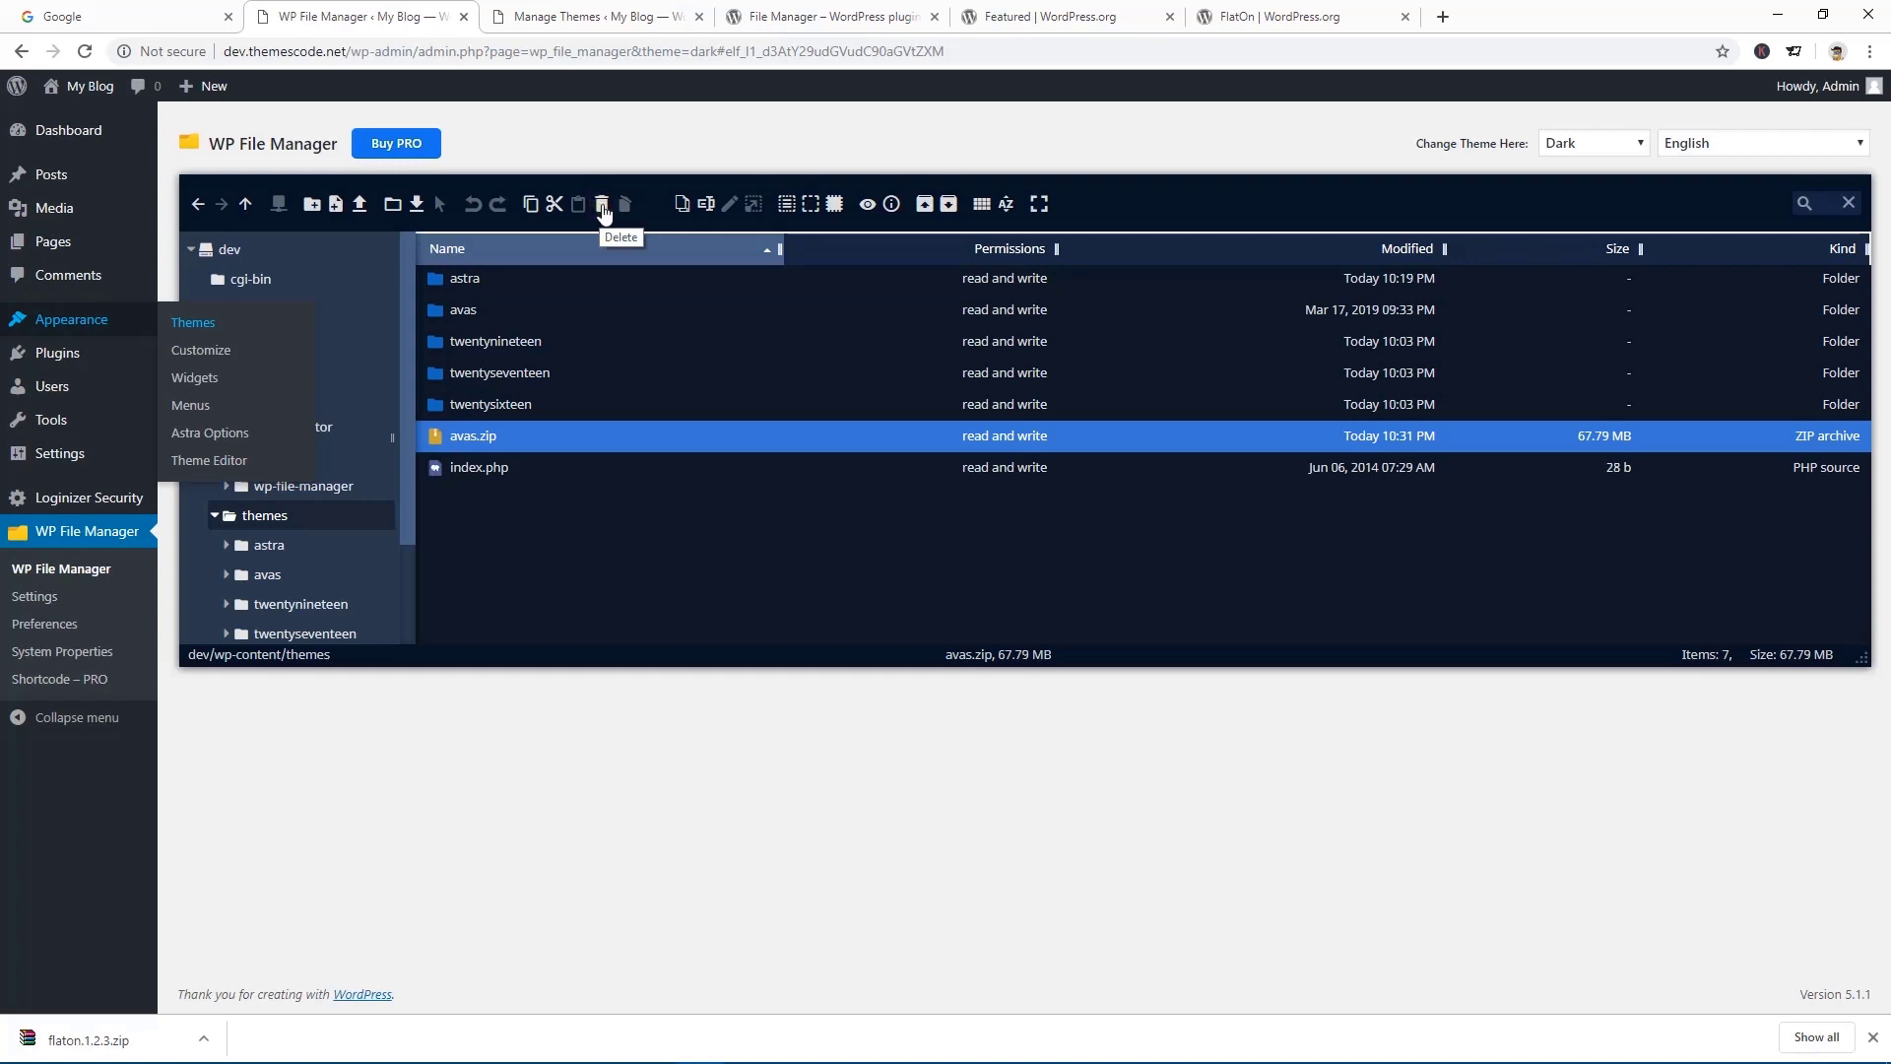
pyautogui.click(603, 208)
pyautogui.click(1037, 448)
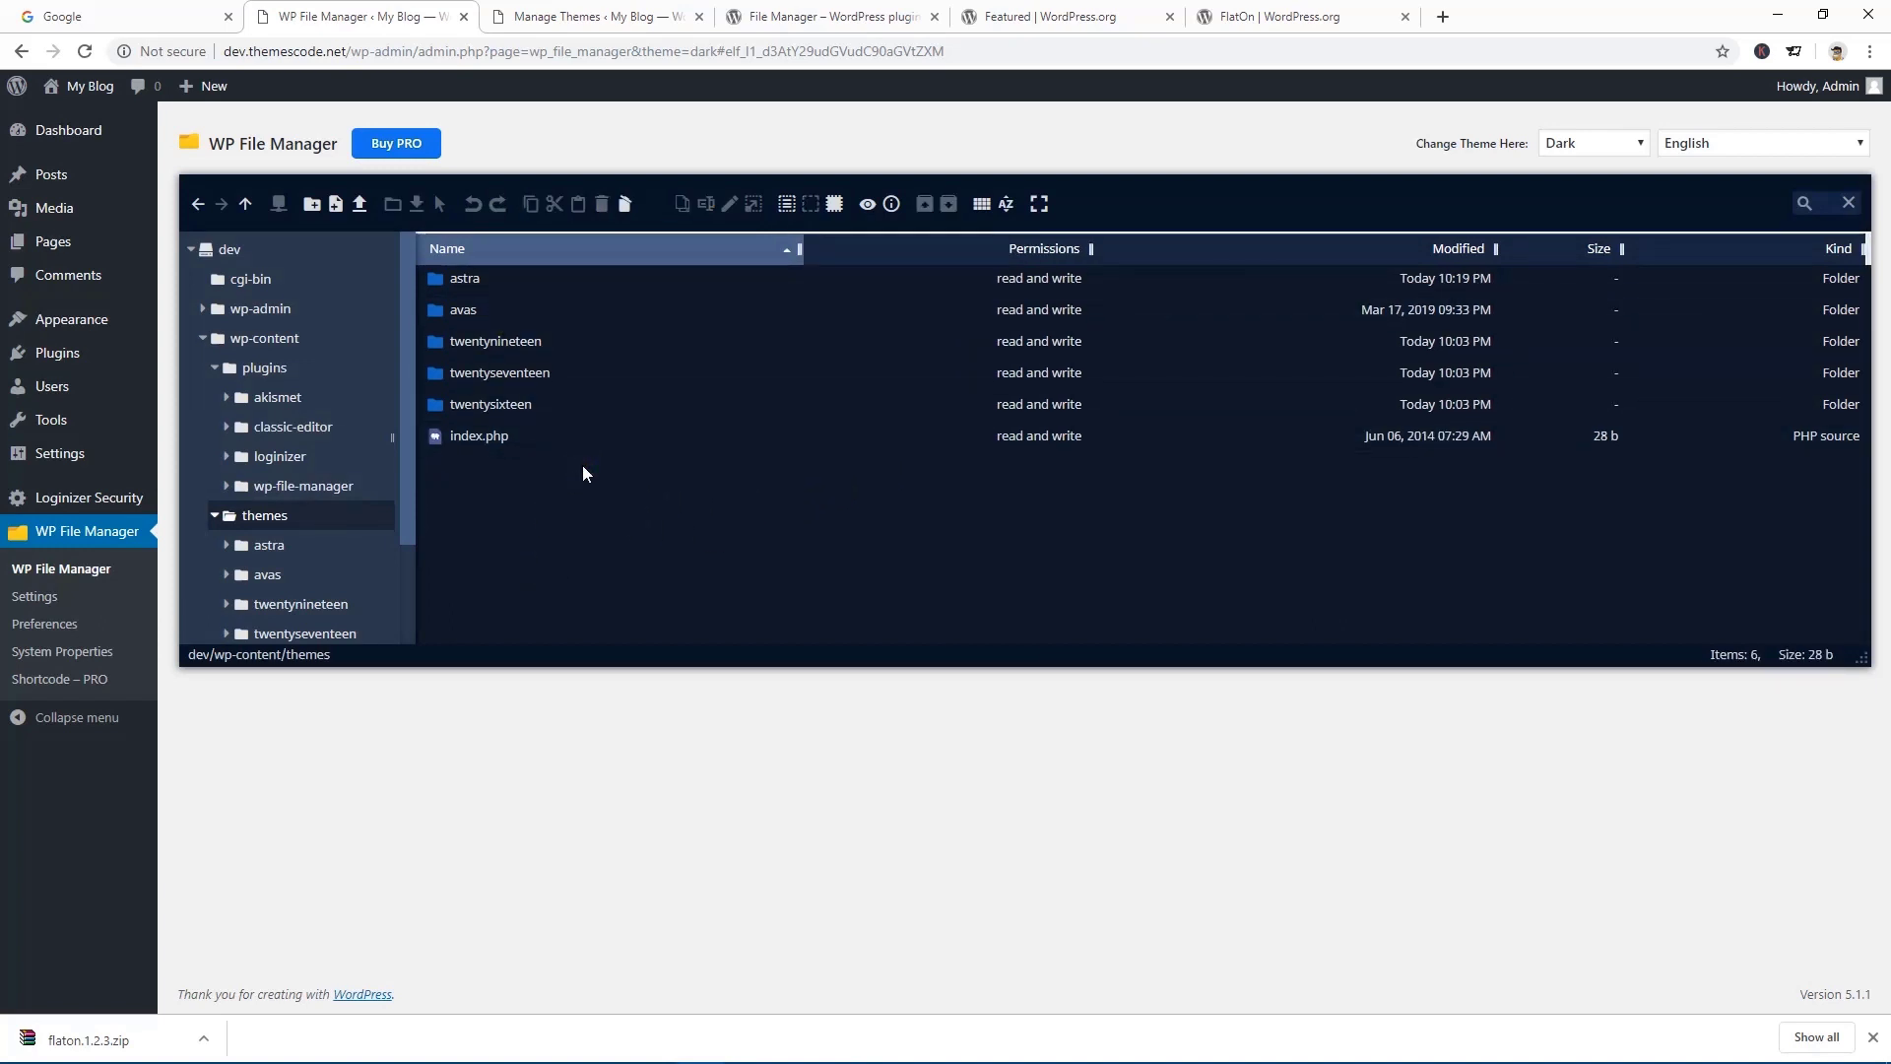
# - Create a new folder named 'Test Folder' in the themes folder
pyautogui.click(313, 207)
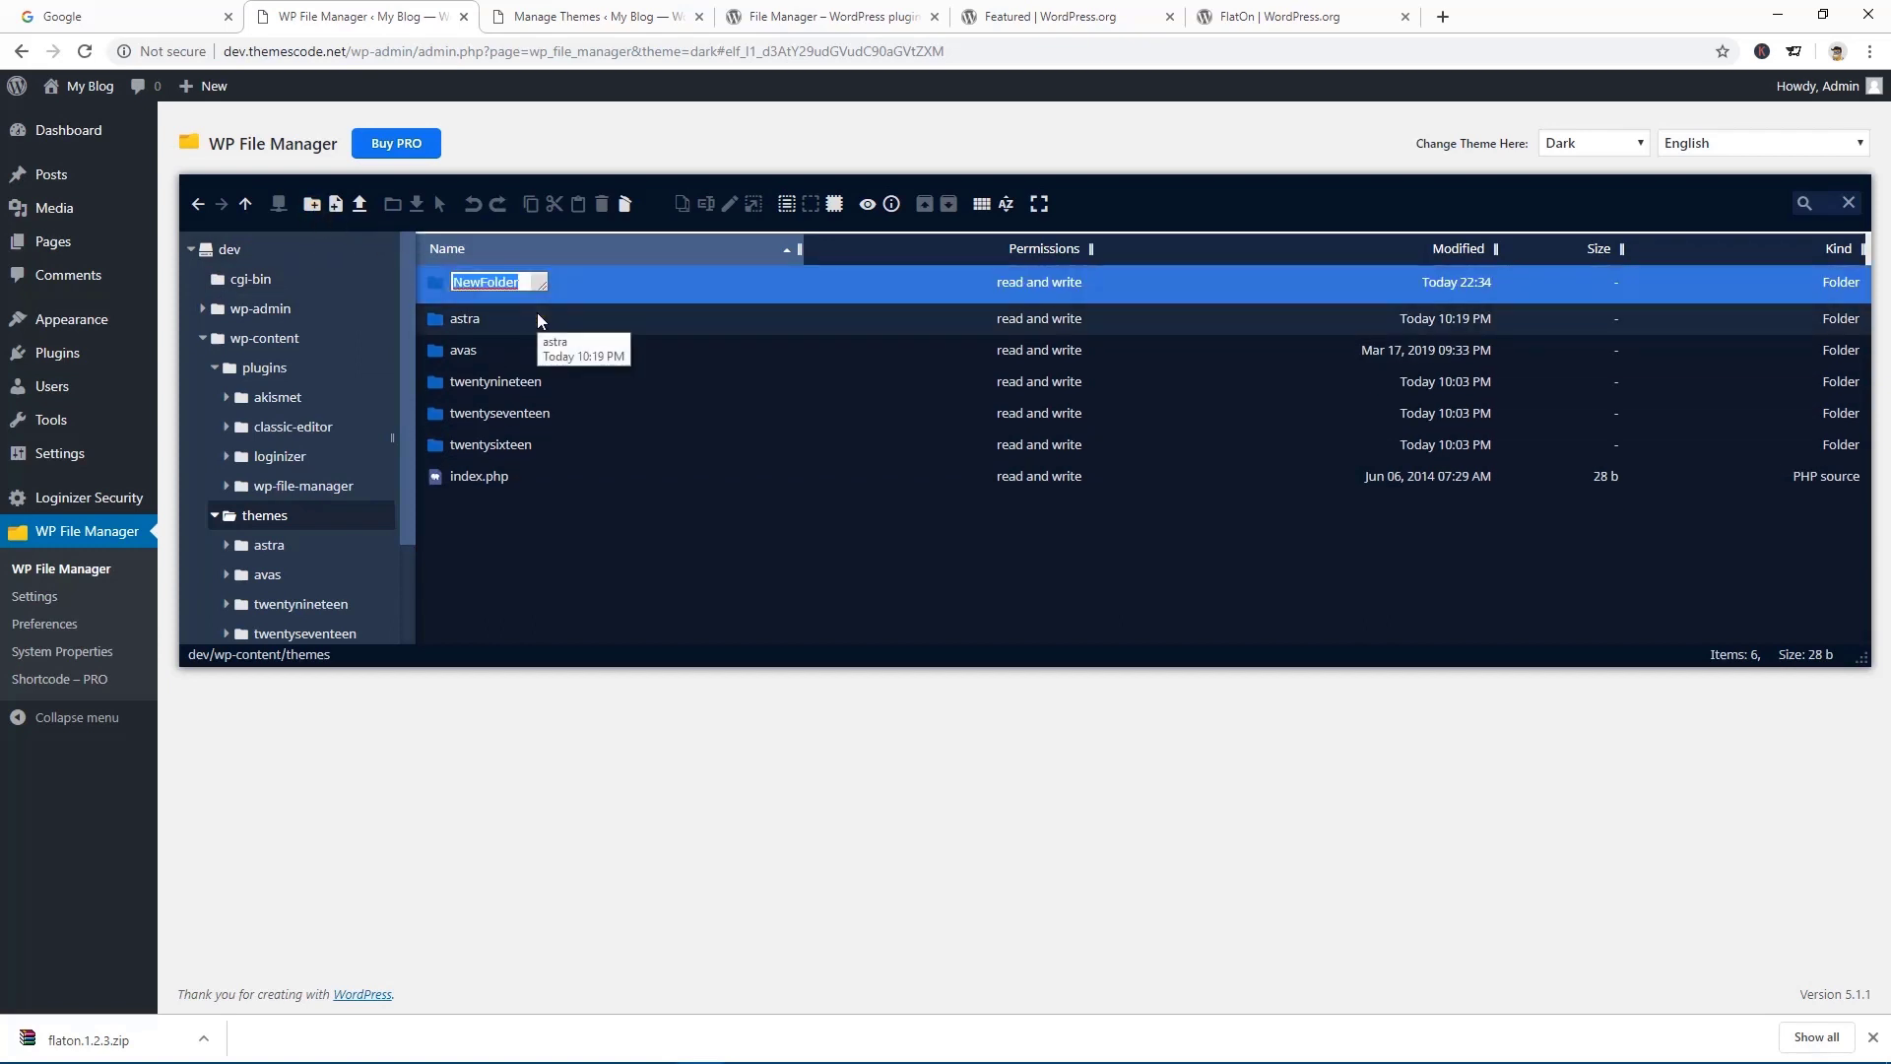
pyautogui.write('Test F')
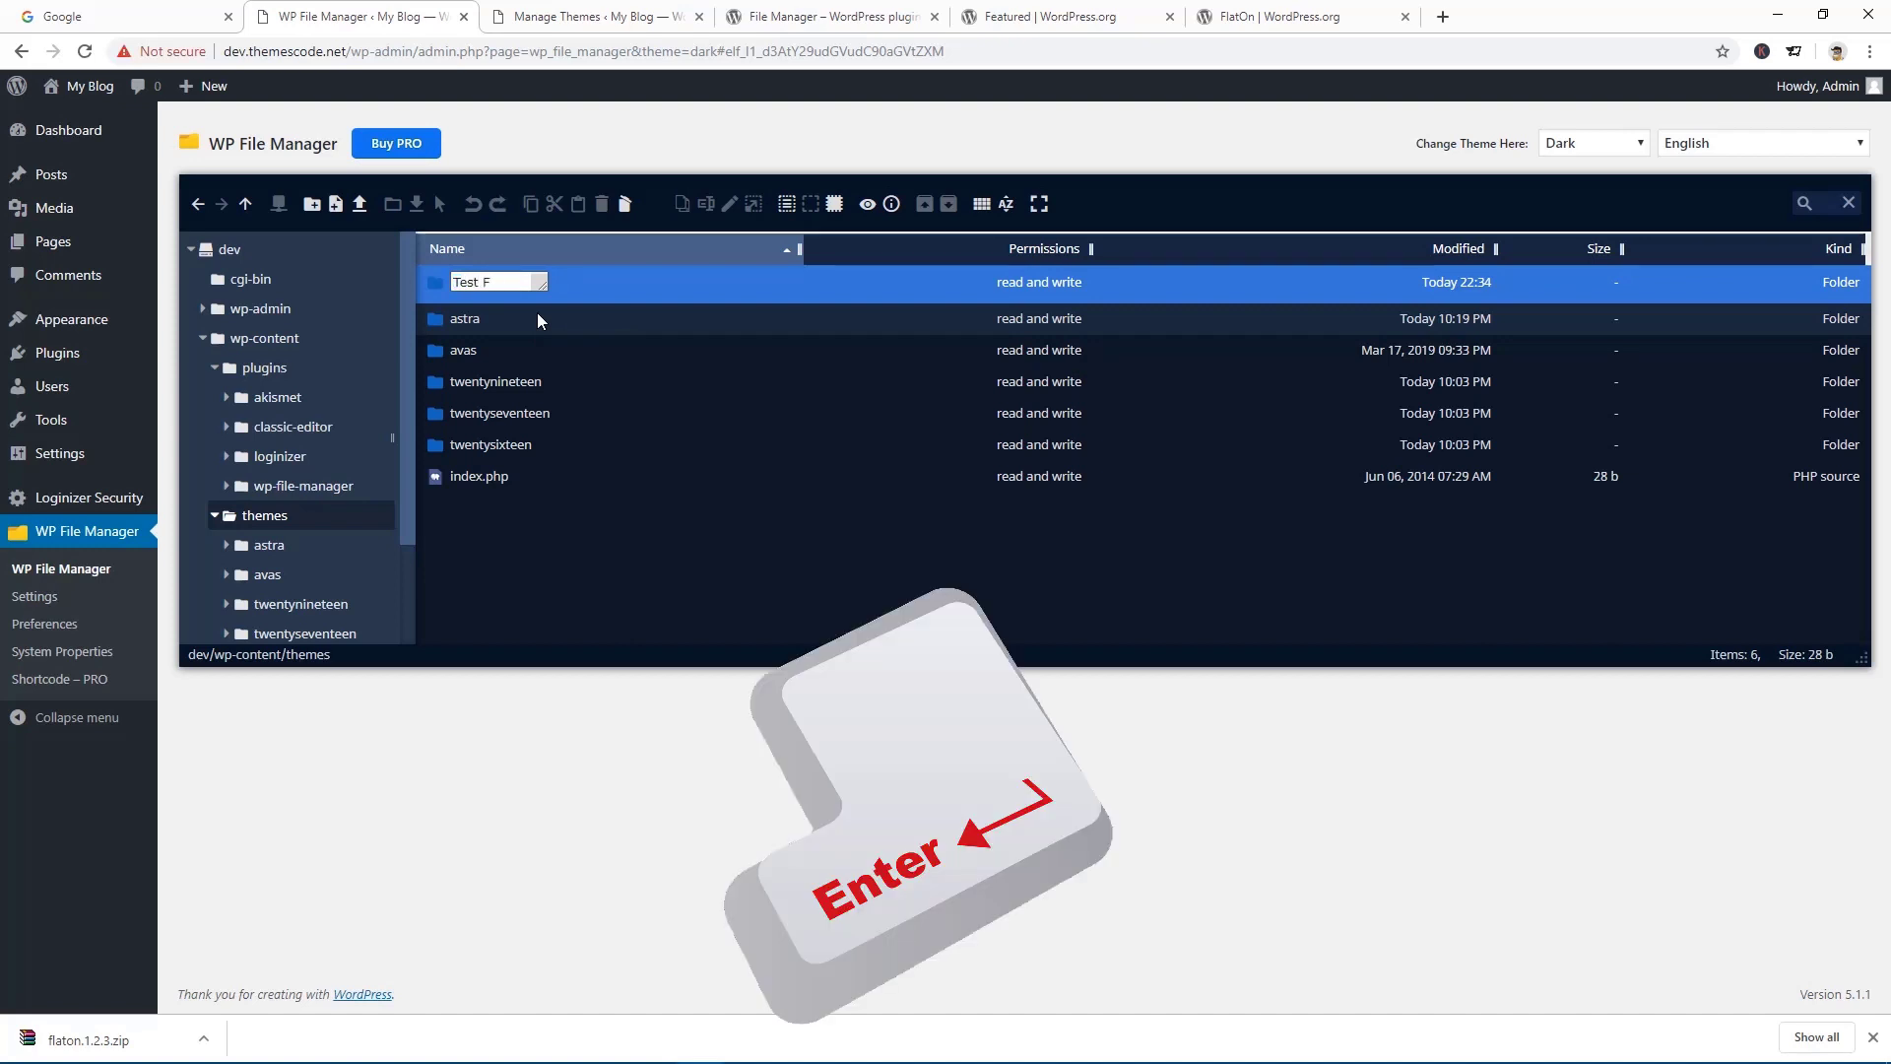
pyautogui.write('older')
pyautogui.press('Return')
pyautogui.click(515, 556)
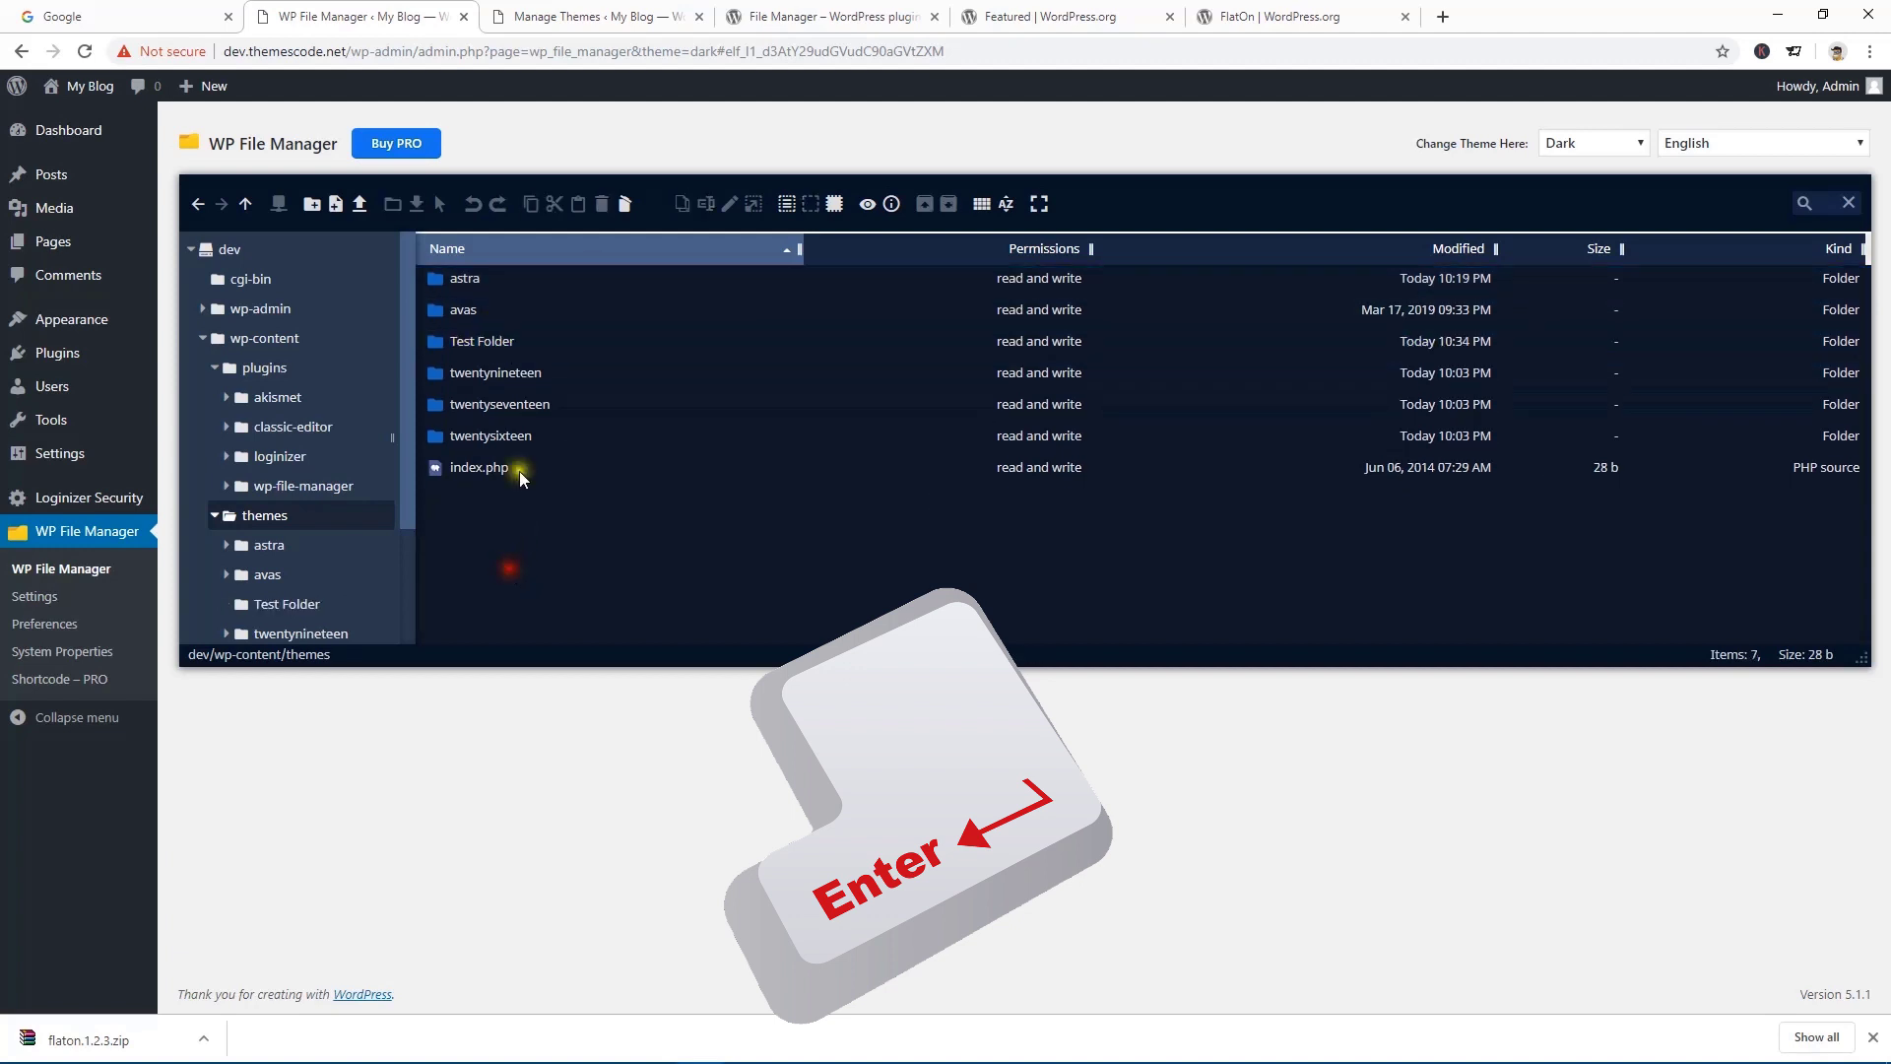
pyautogui.click(500, 354)
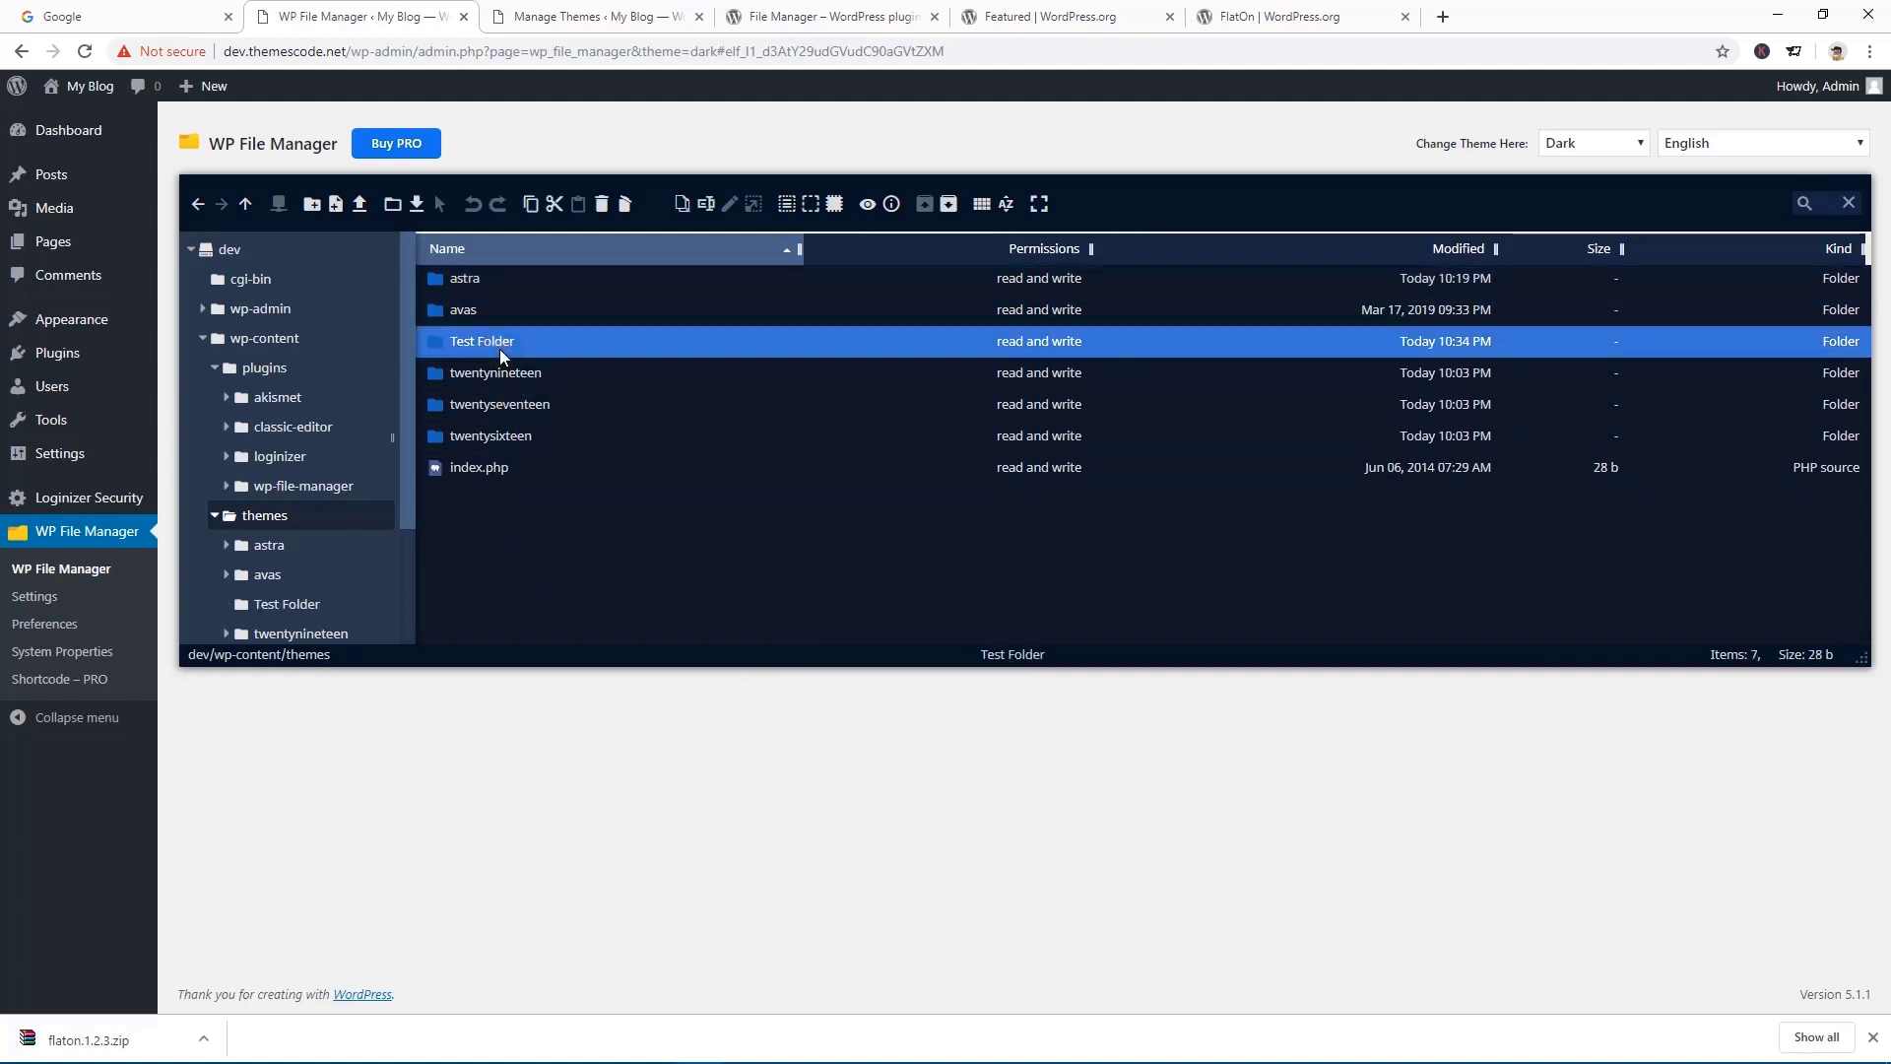
# - Add a new HTML document and name it index.html
pyautogui.click(339, 210)
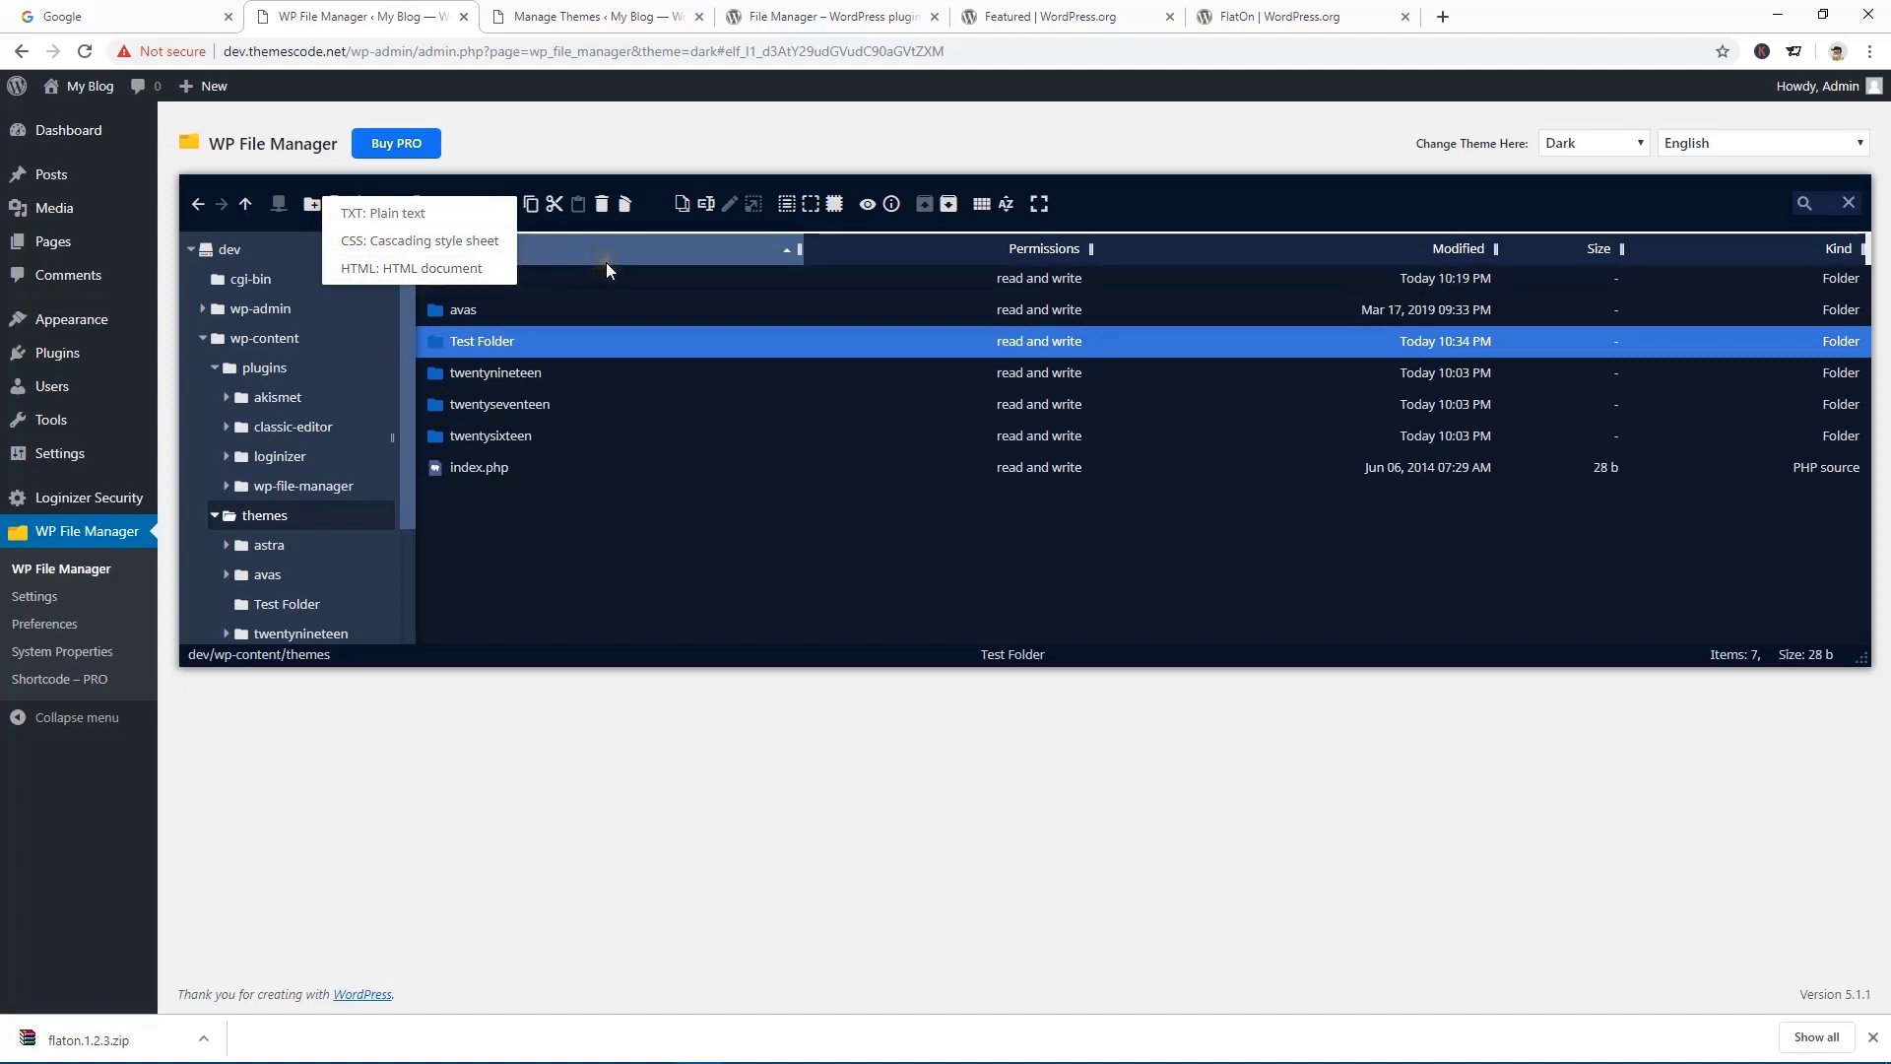
pyautogui.click(599, 713)
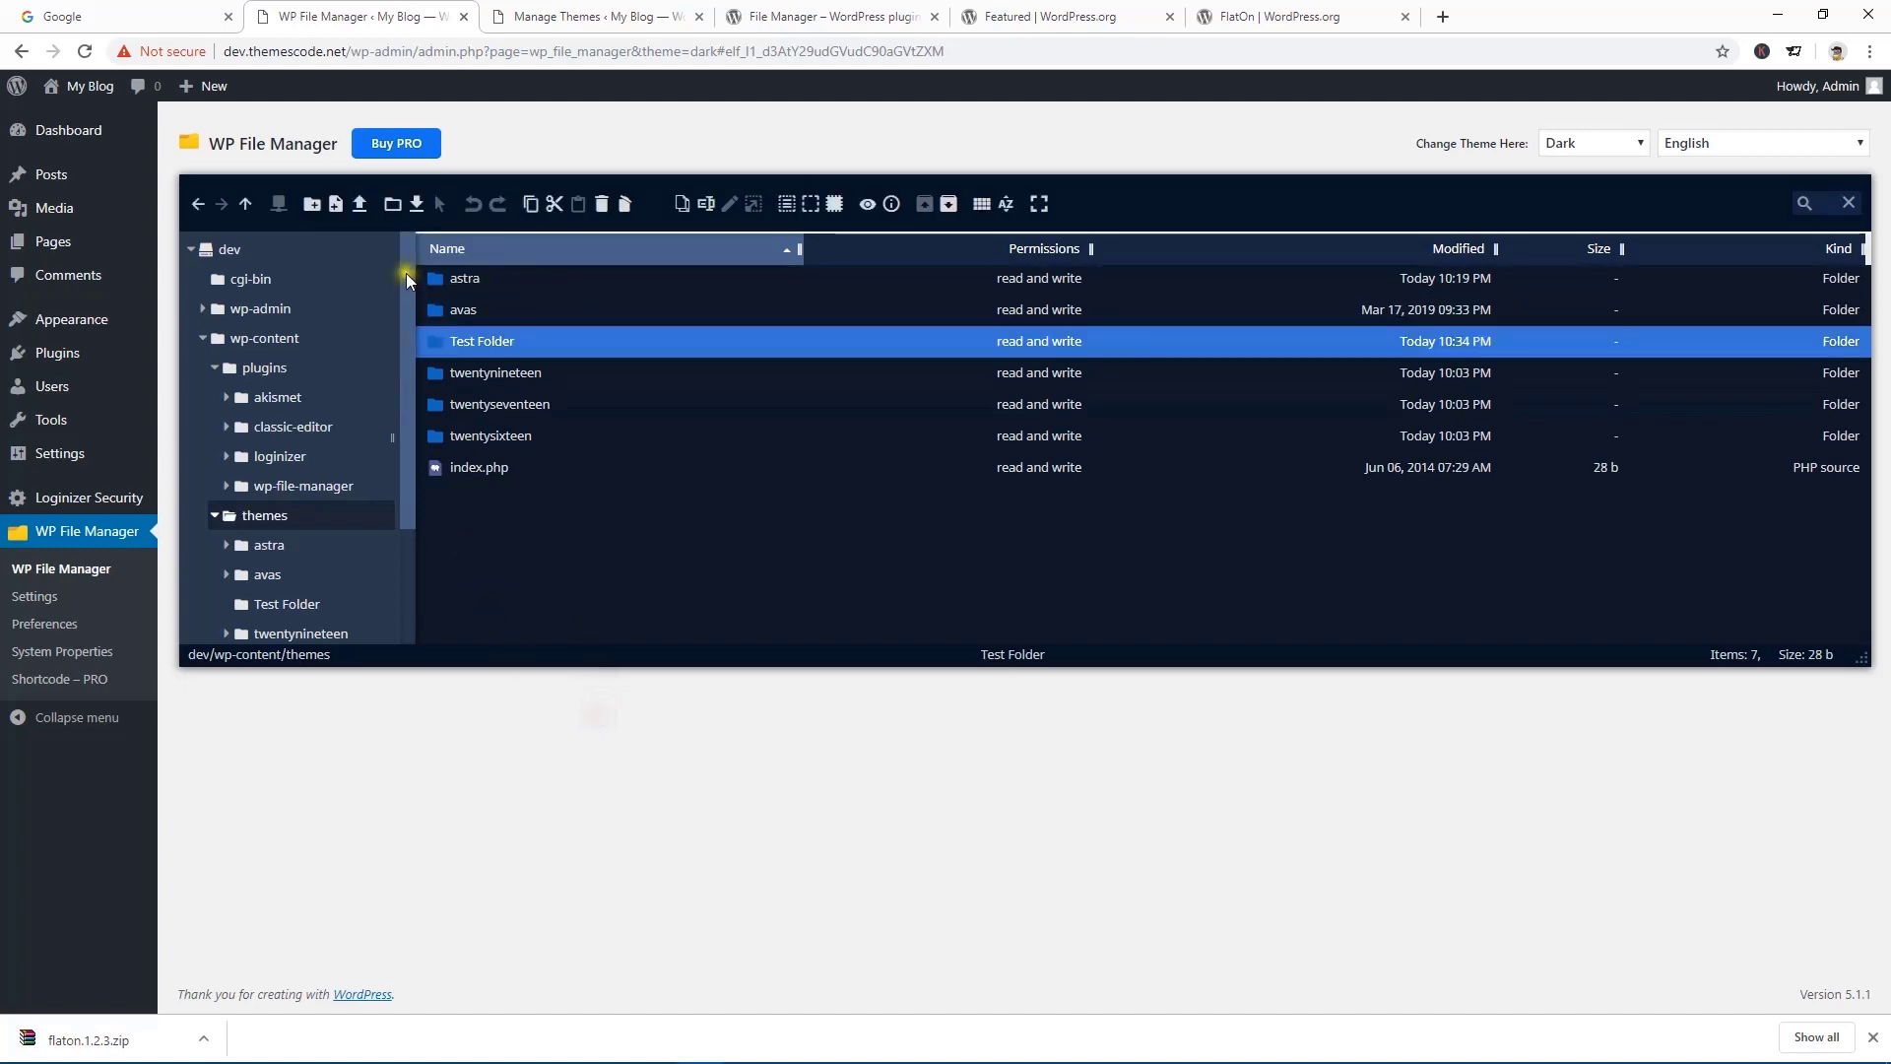
pyautogui.click(339, 208)
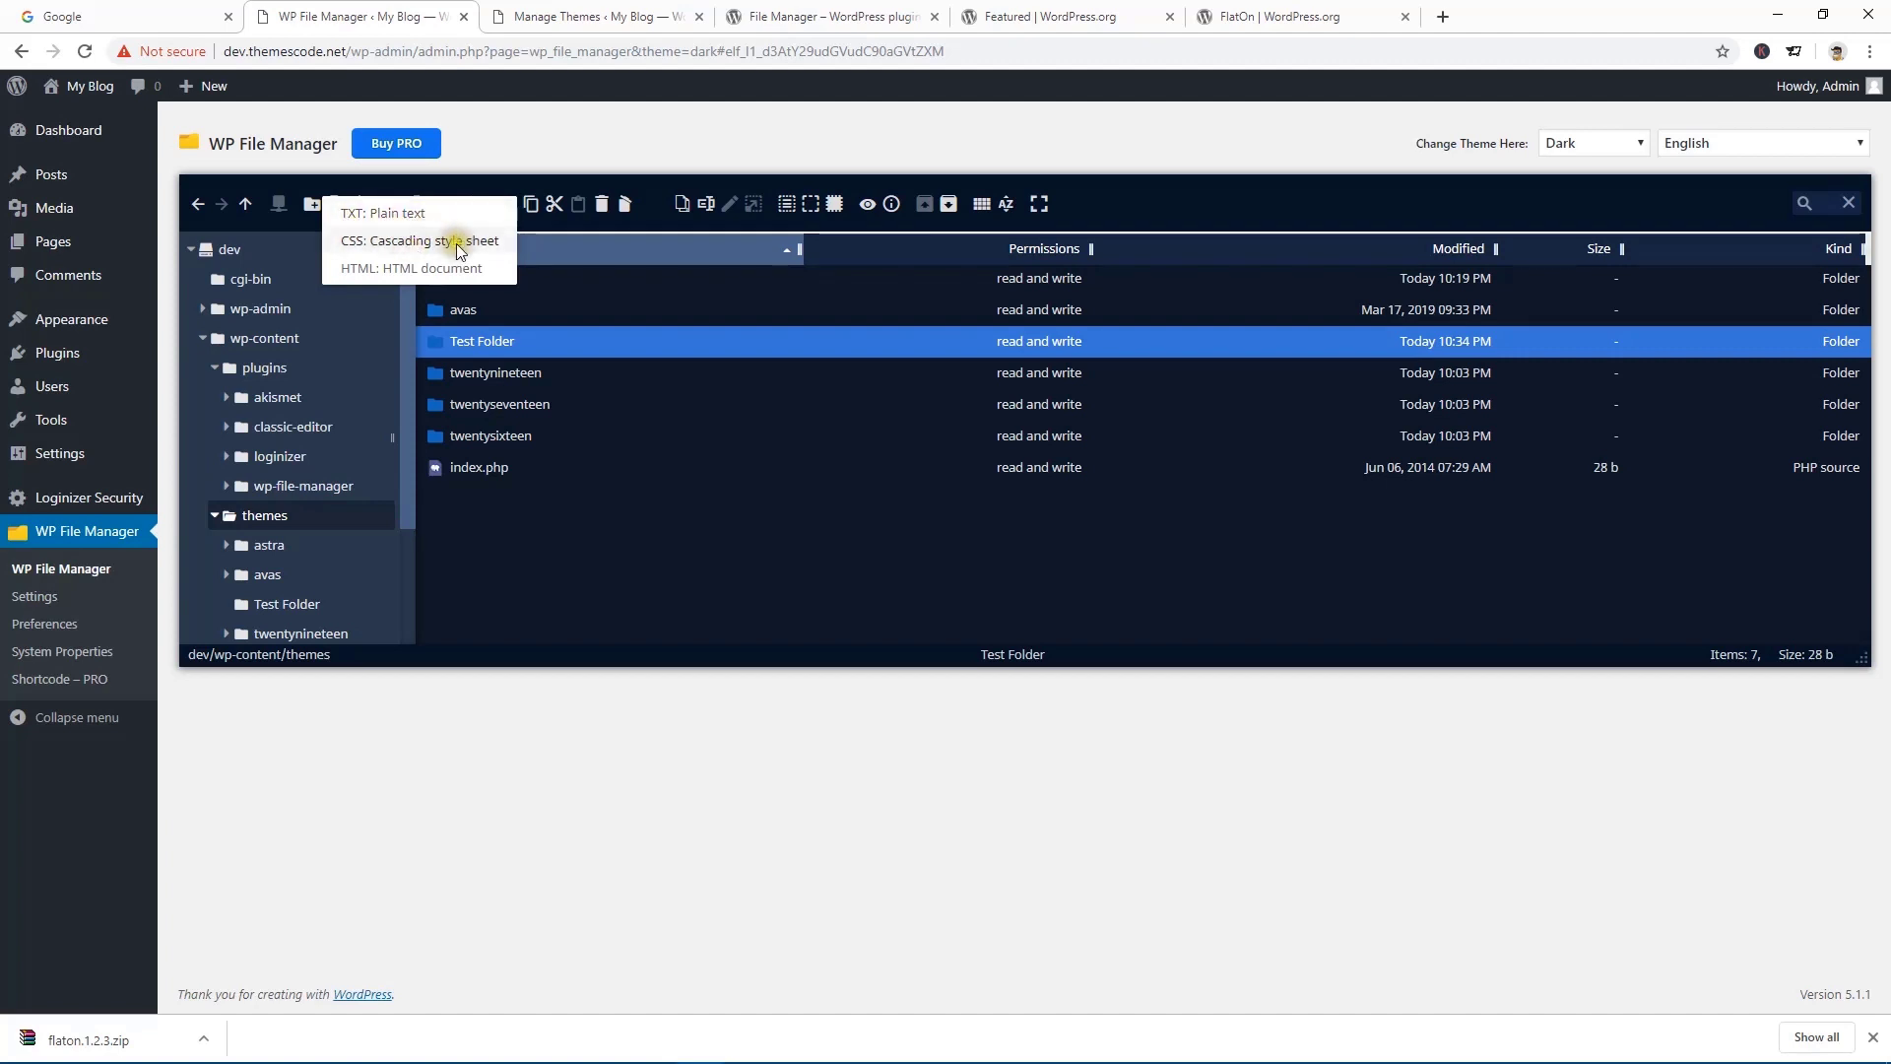
pyautogui.click(407, 264)
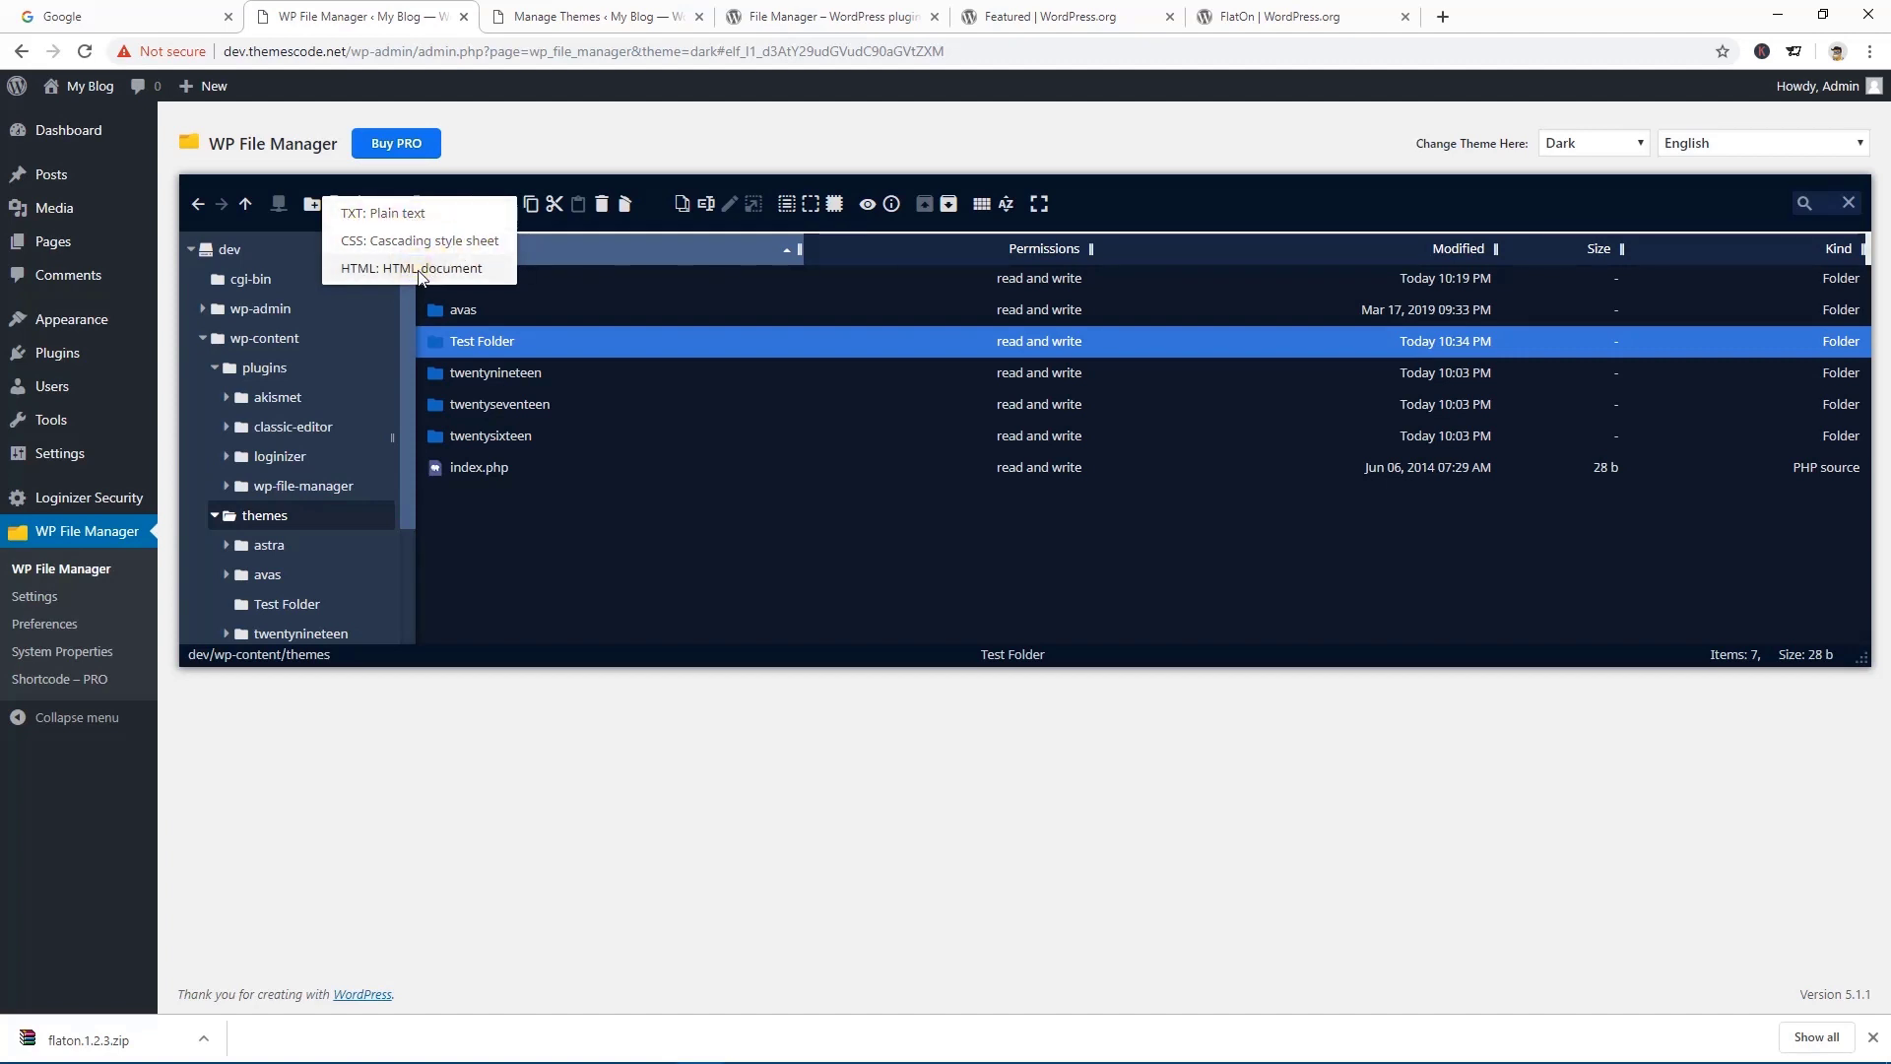
pyautogui.click(393, 268)
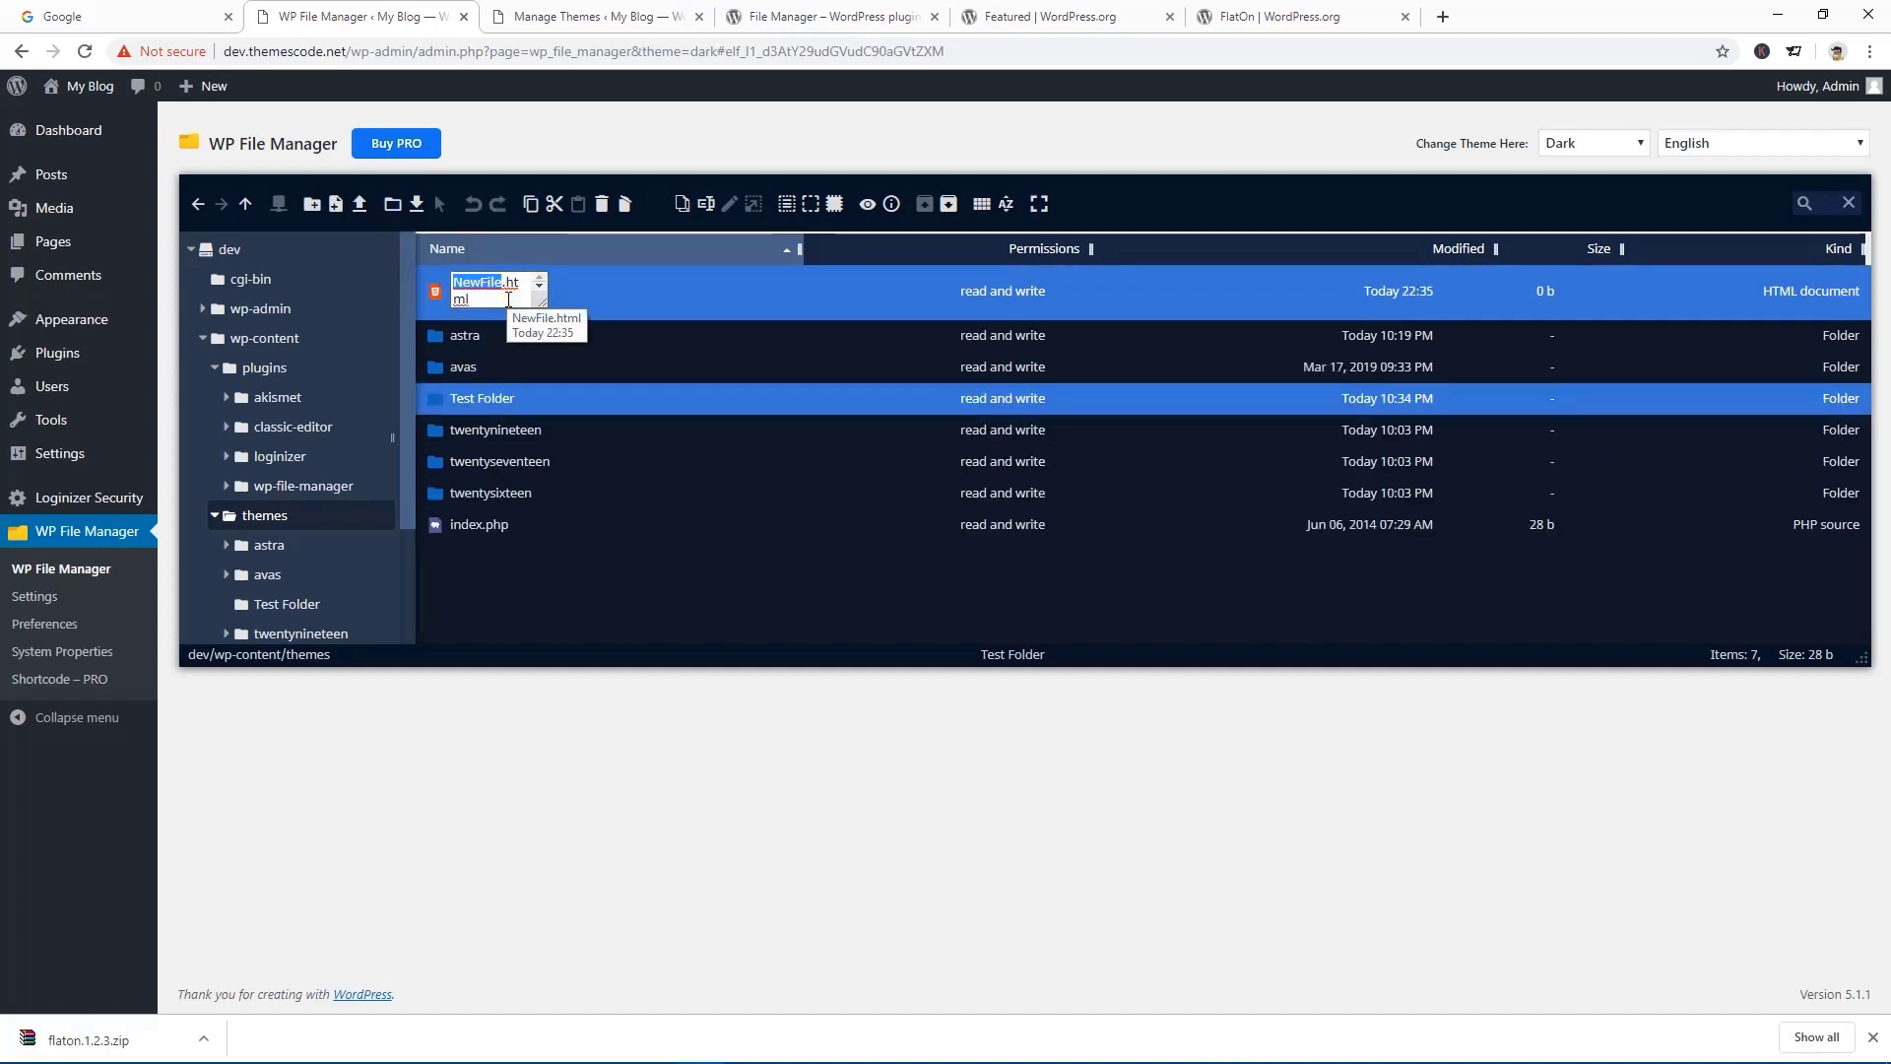
pyautogui.press('BackSpace')
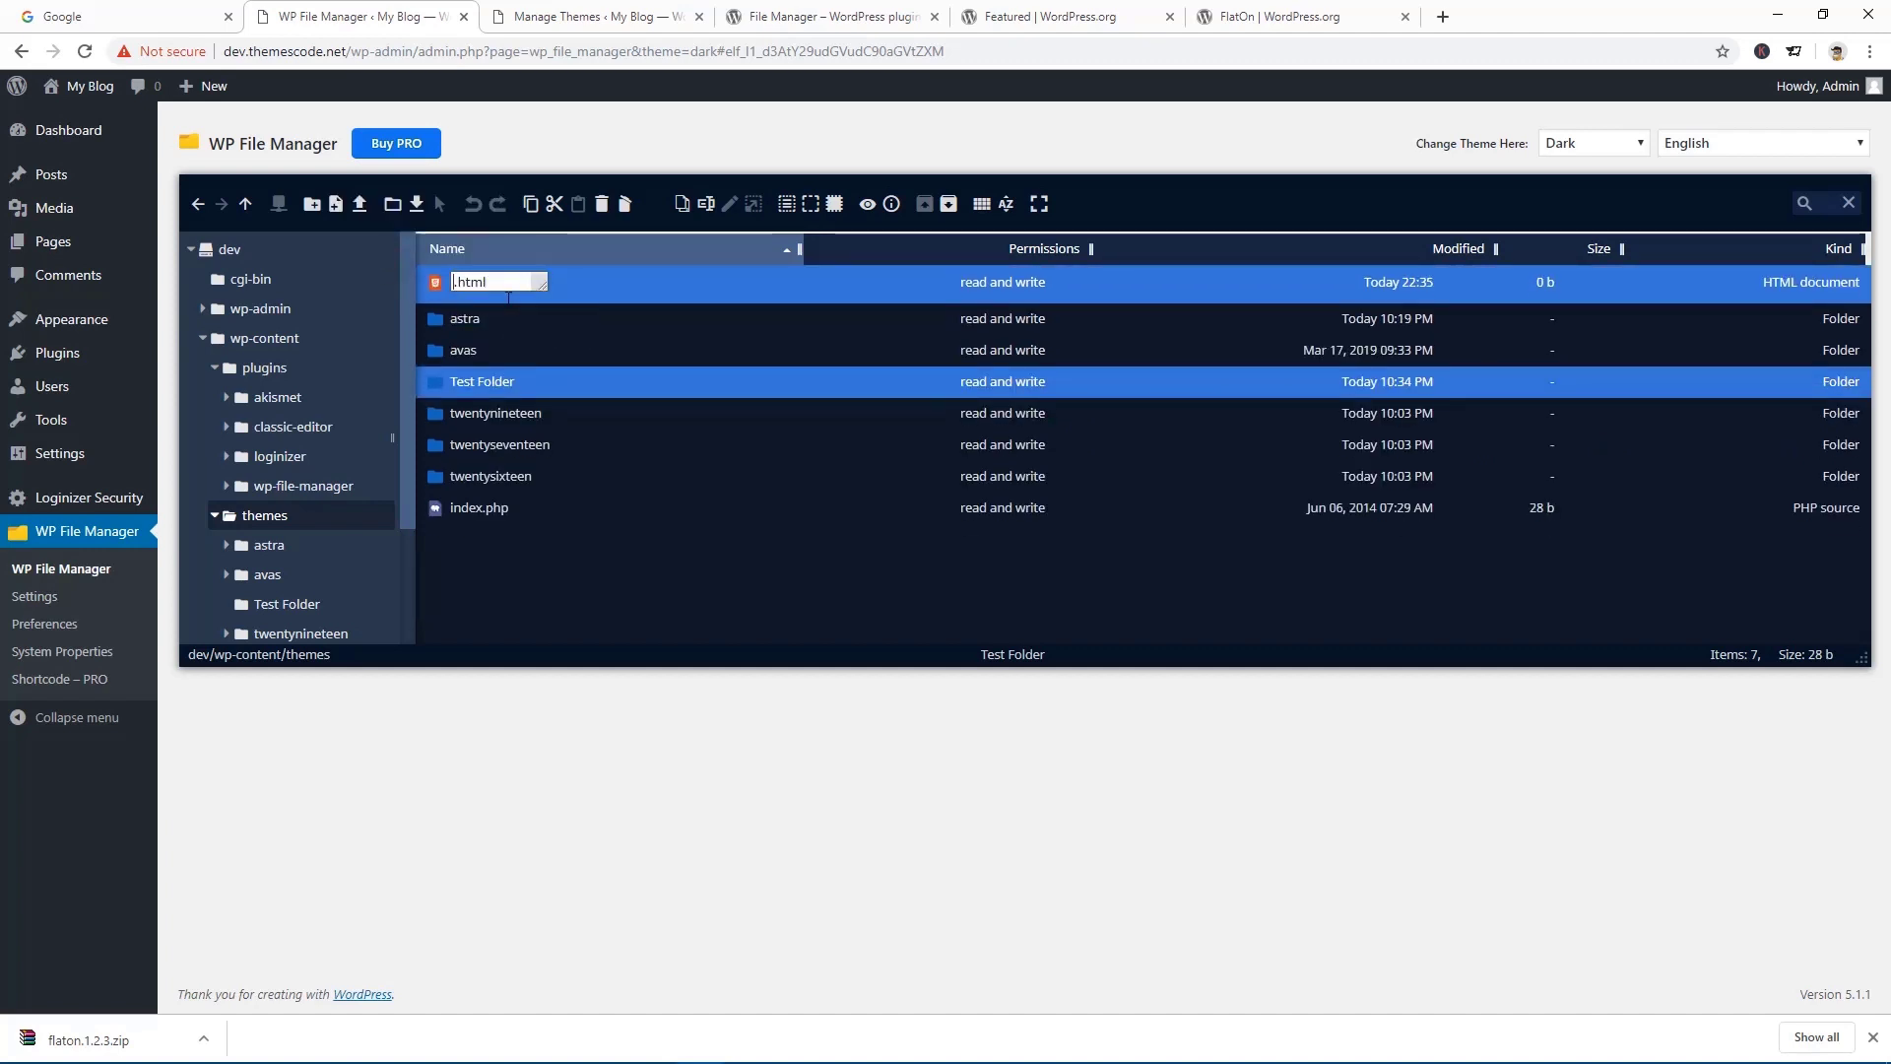
pyautogui.write('index')
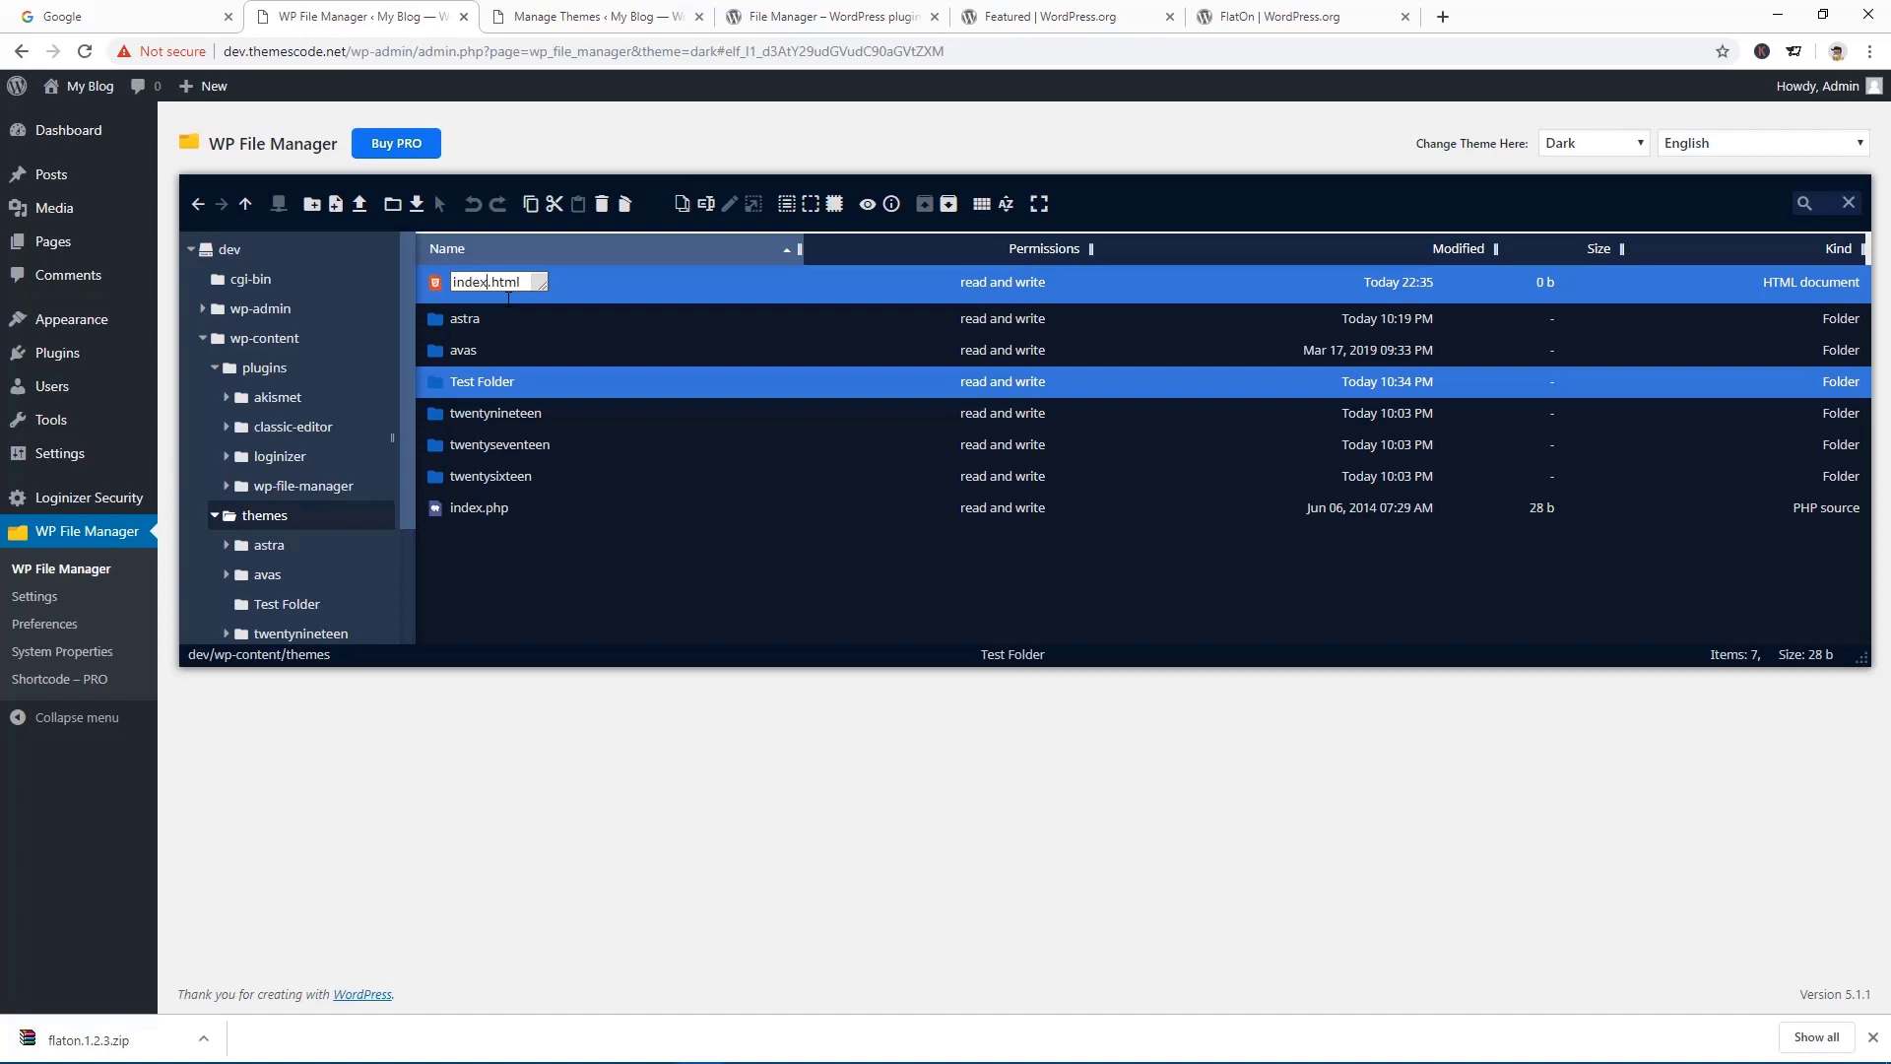
pyautogui.click(631, 315)
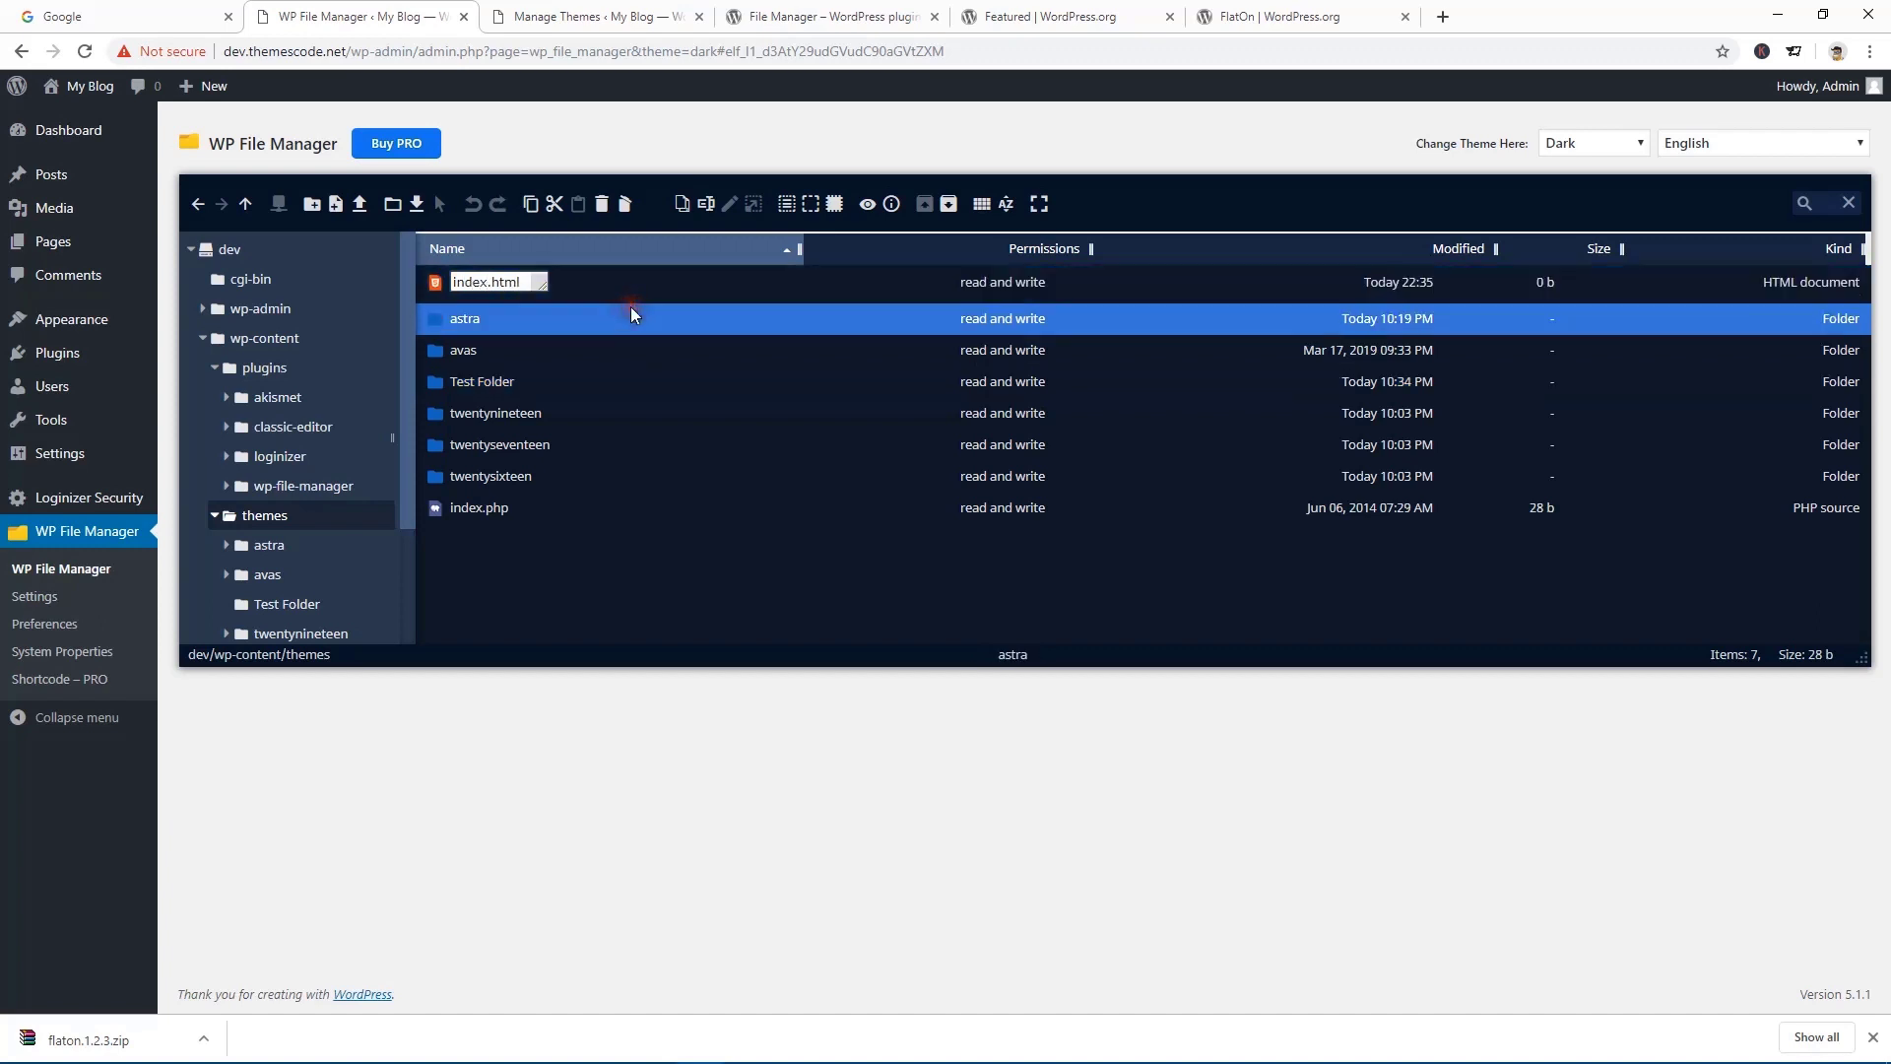
pyautogui.click(581, 282)
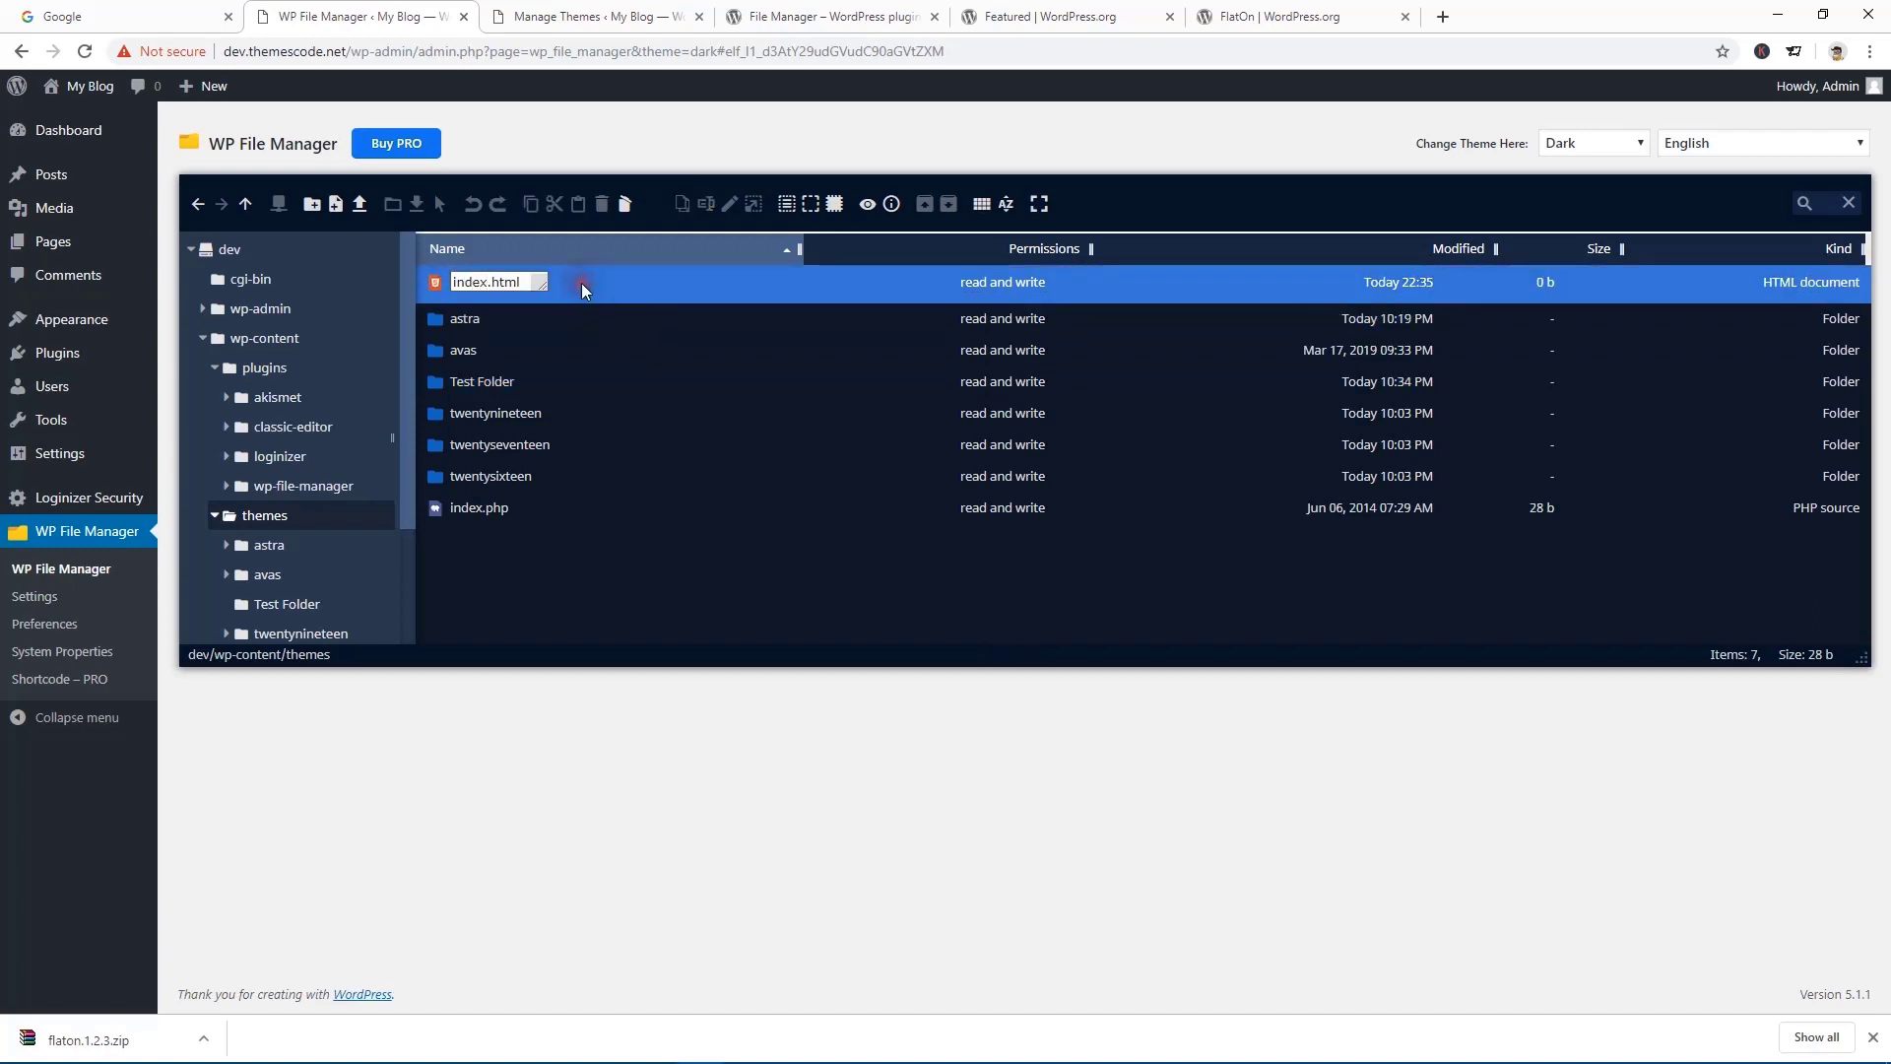
pyautogui.press('Return')
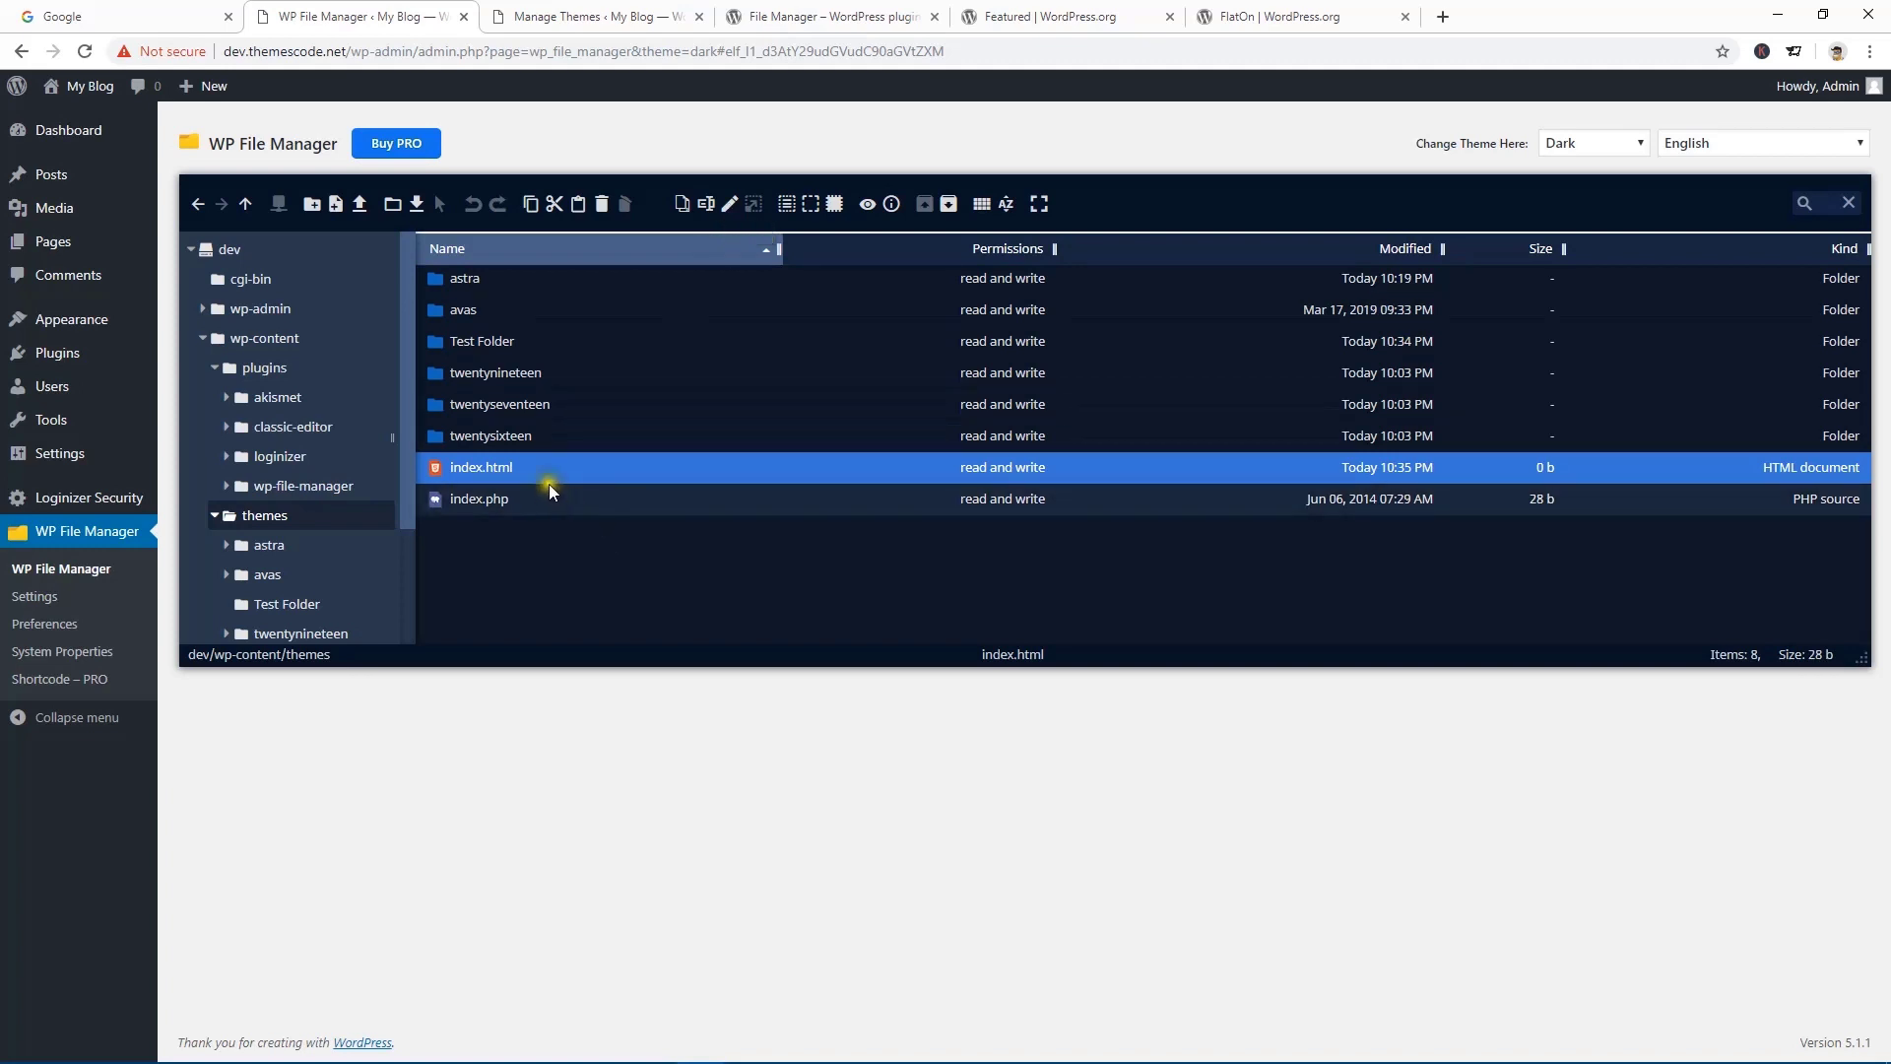
# - Write an <html></html> skeleton into index.html, save it and close the editor
pyautogui.click(734, 203)
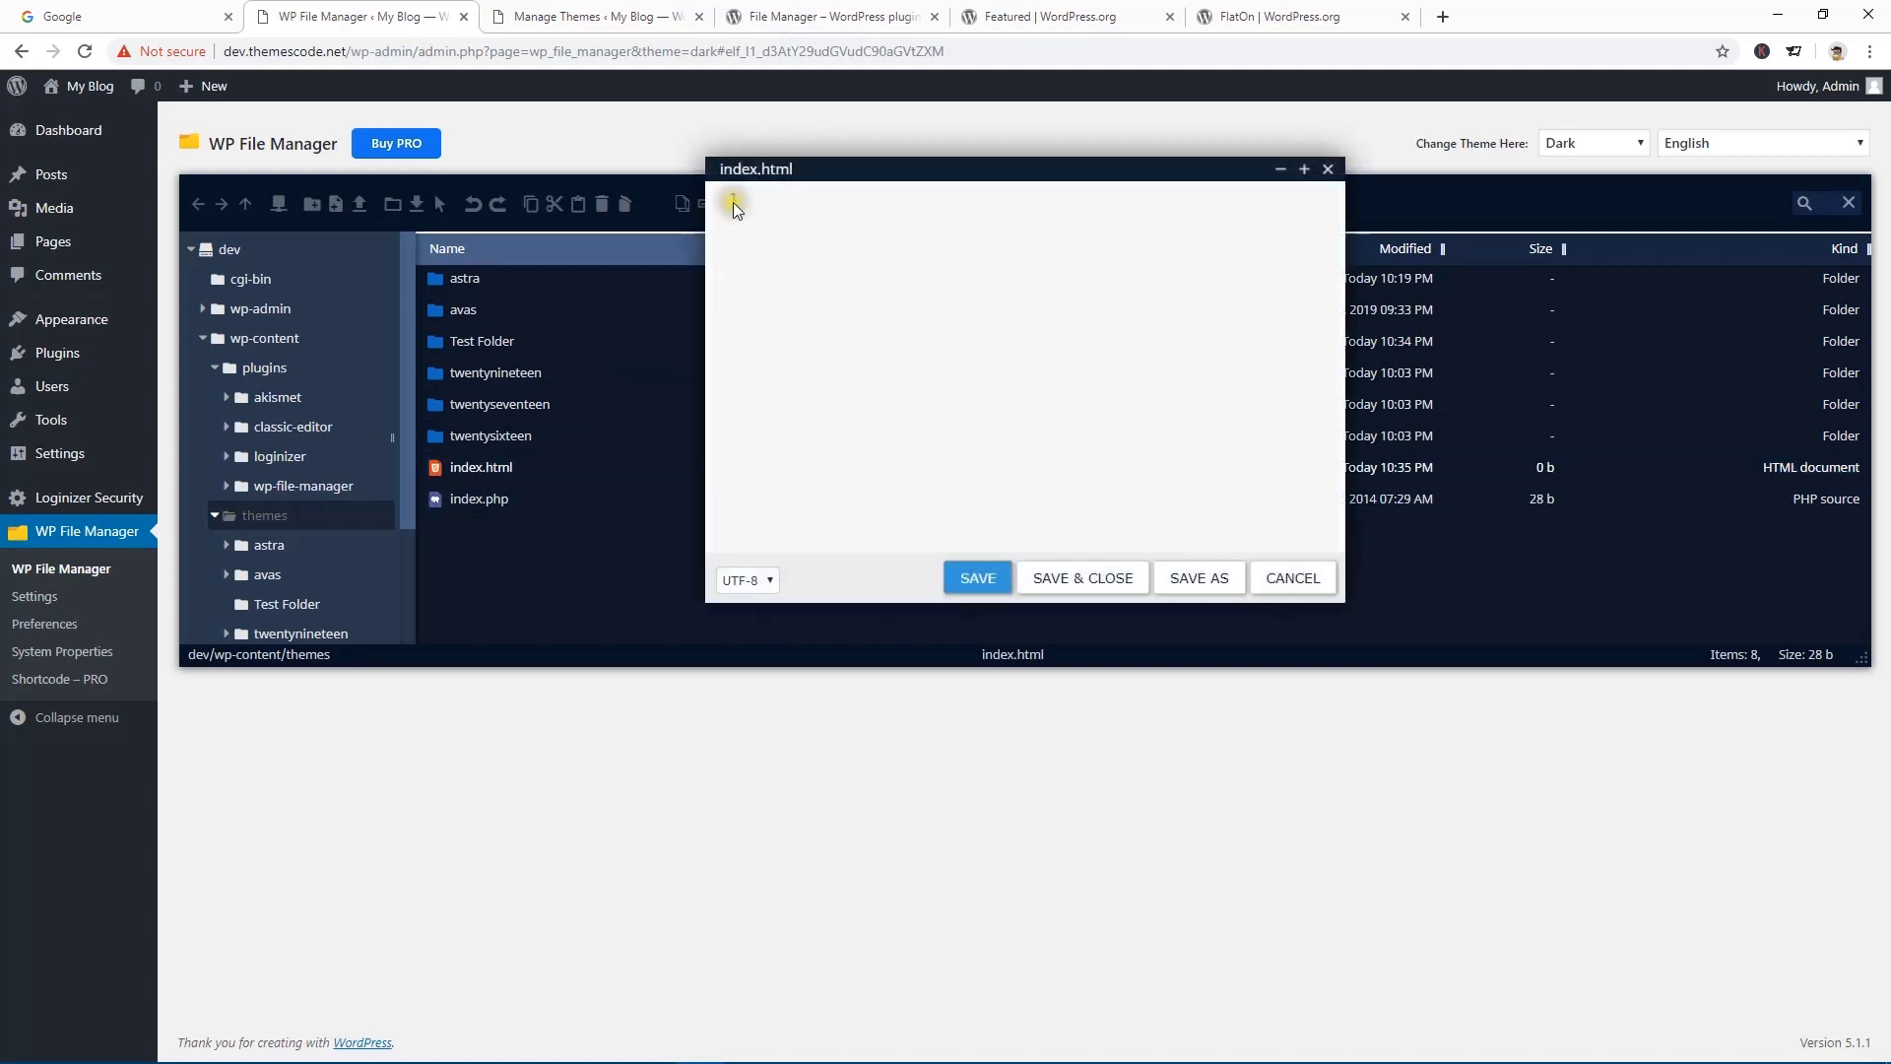
pyautogui.click(772, 221)
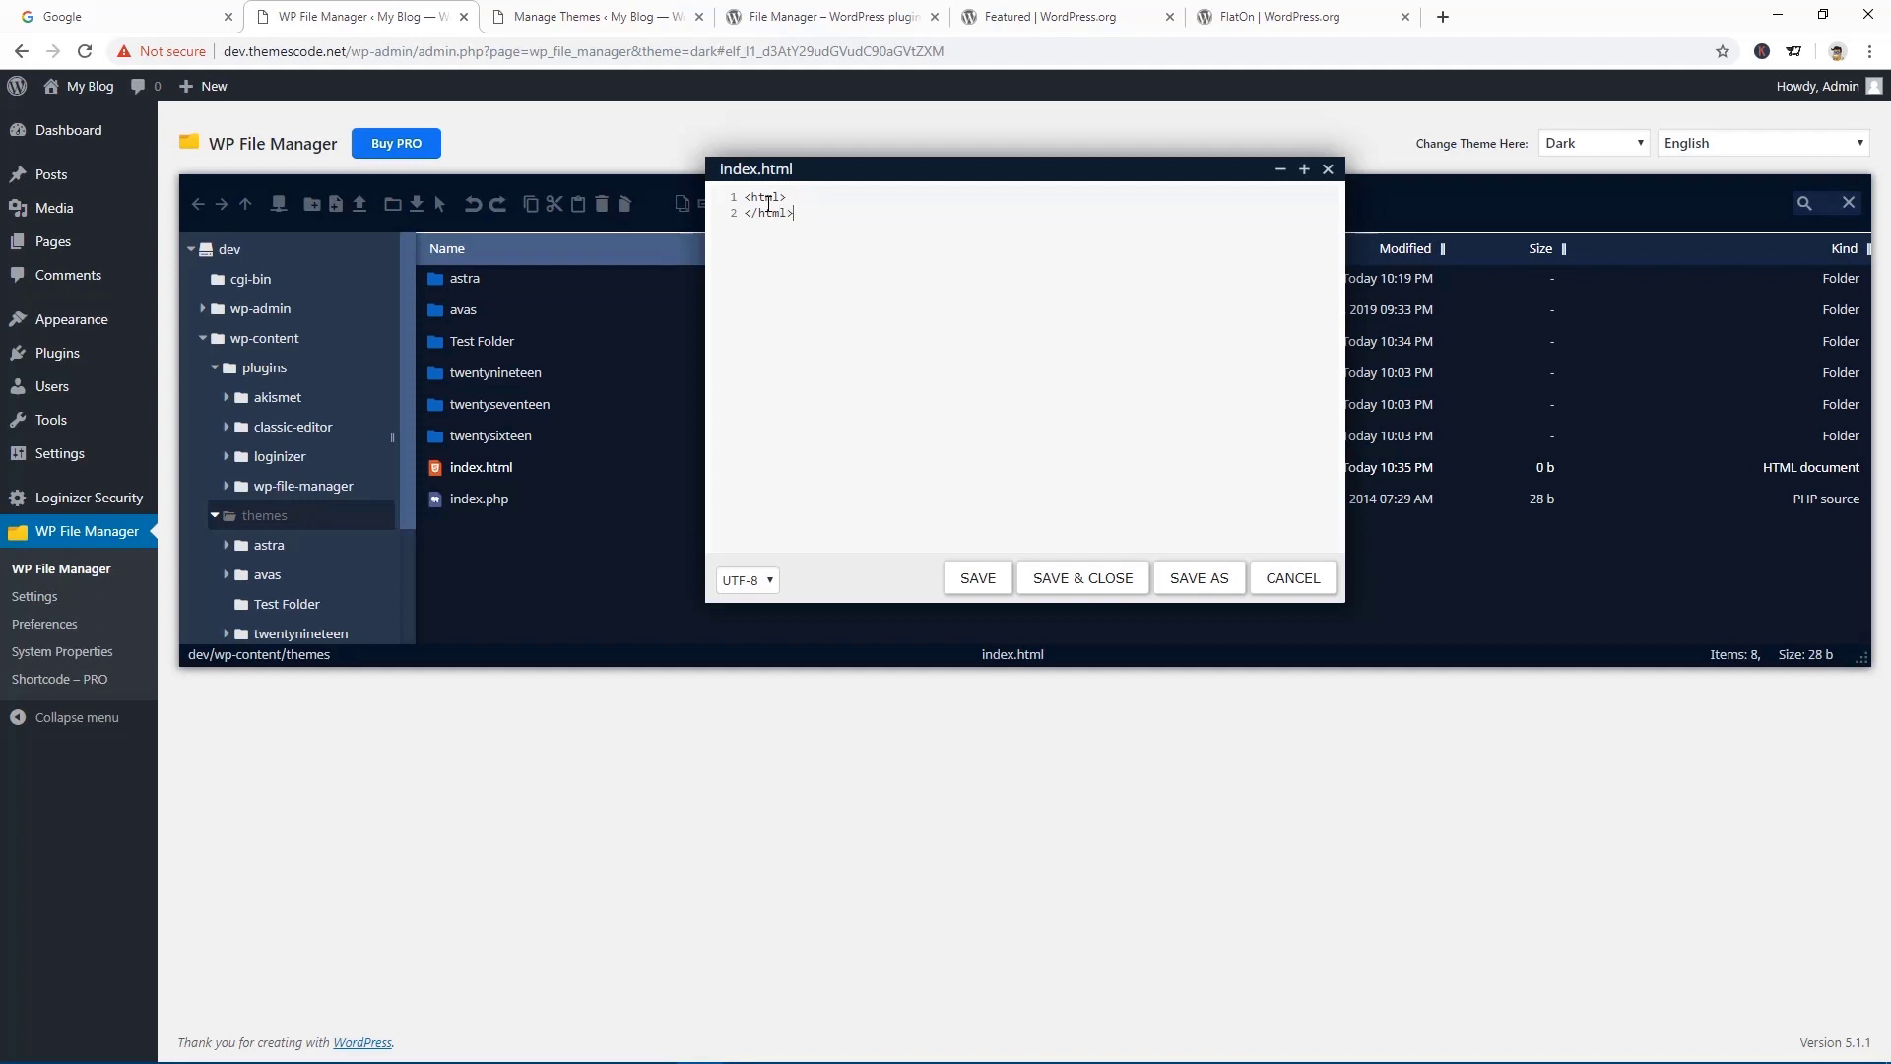
pyautogui.click(978, 581)
pyautogui.click(980, 585)
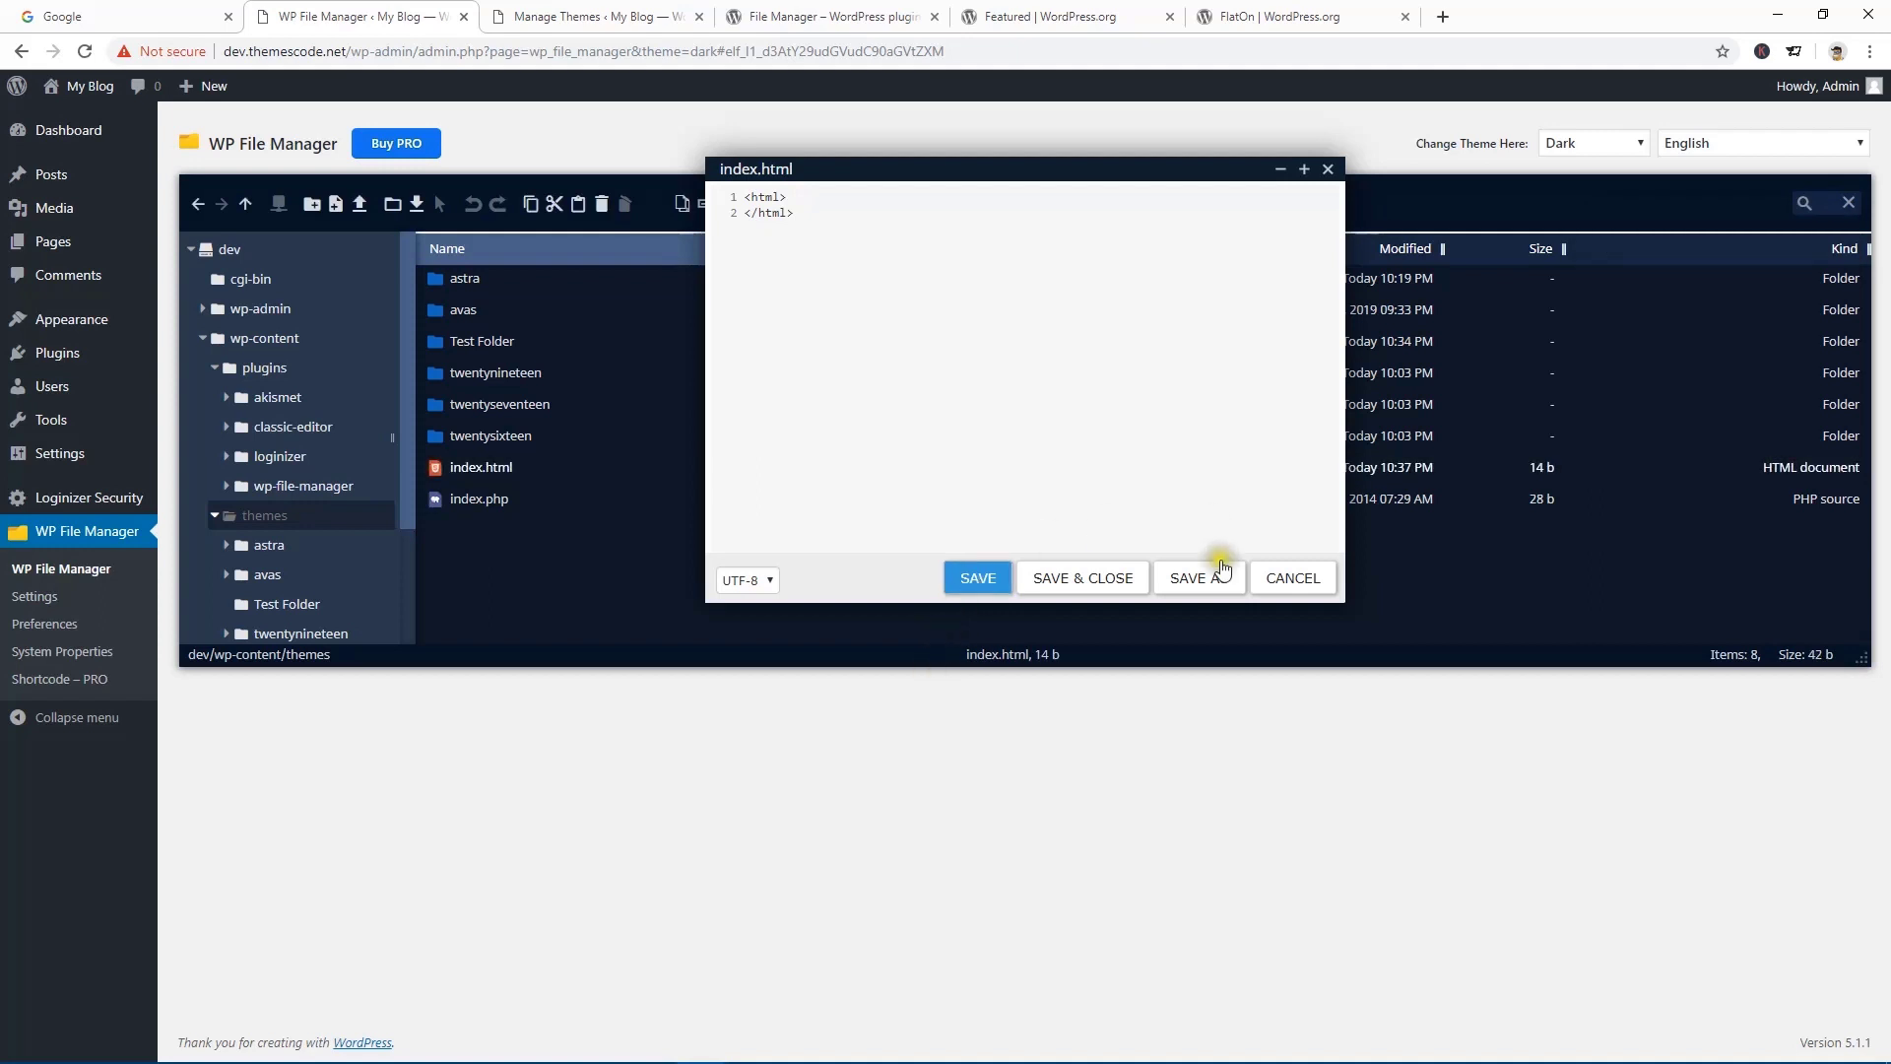
pyautogui.click(1093, 583)
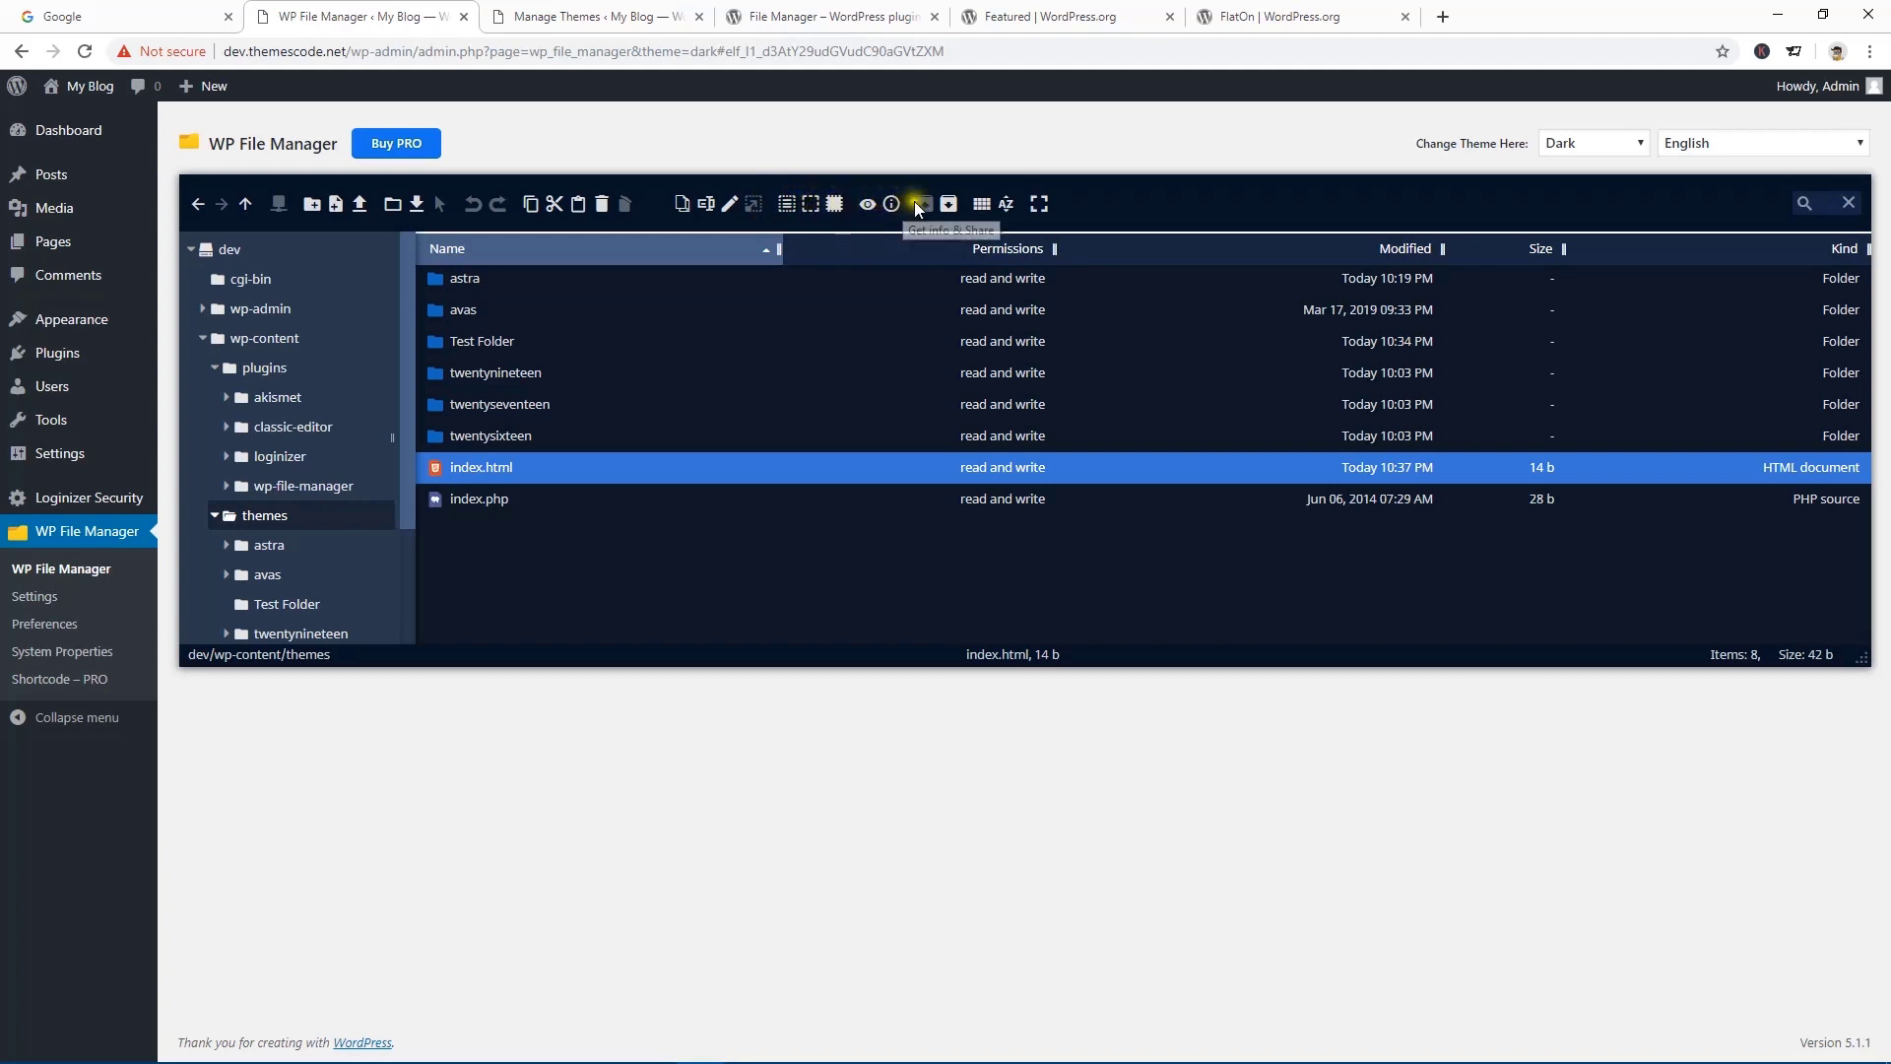
# - Preview index.html's contents, then switch the file manager to full screen
pyautogui.click(868, 205)
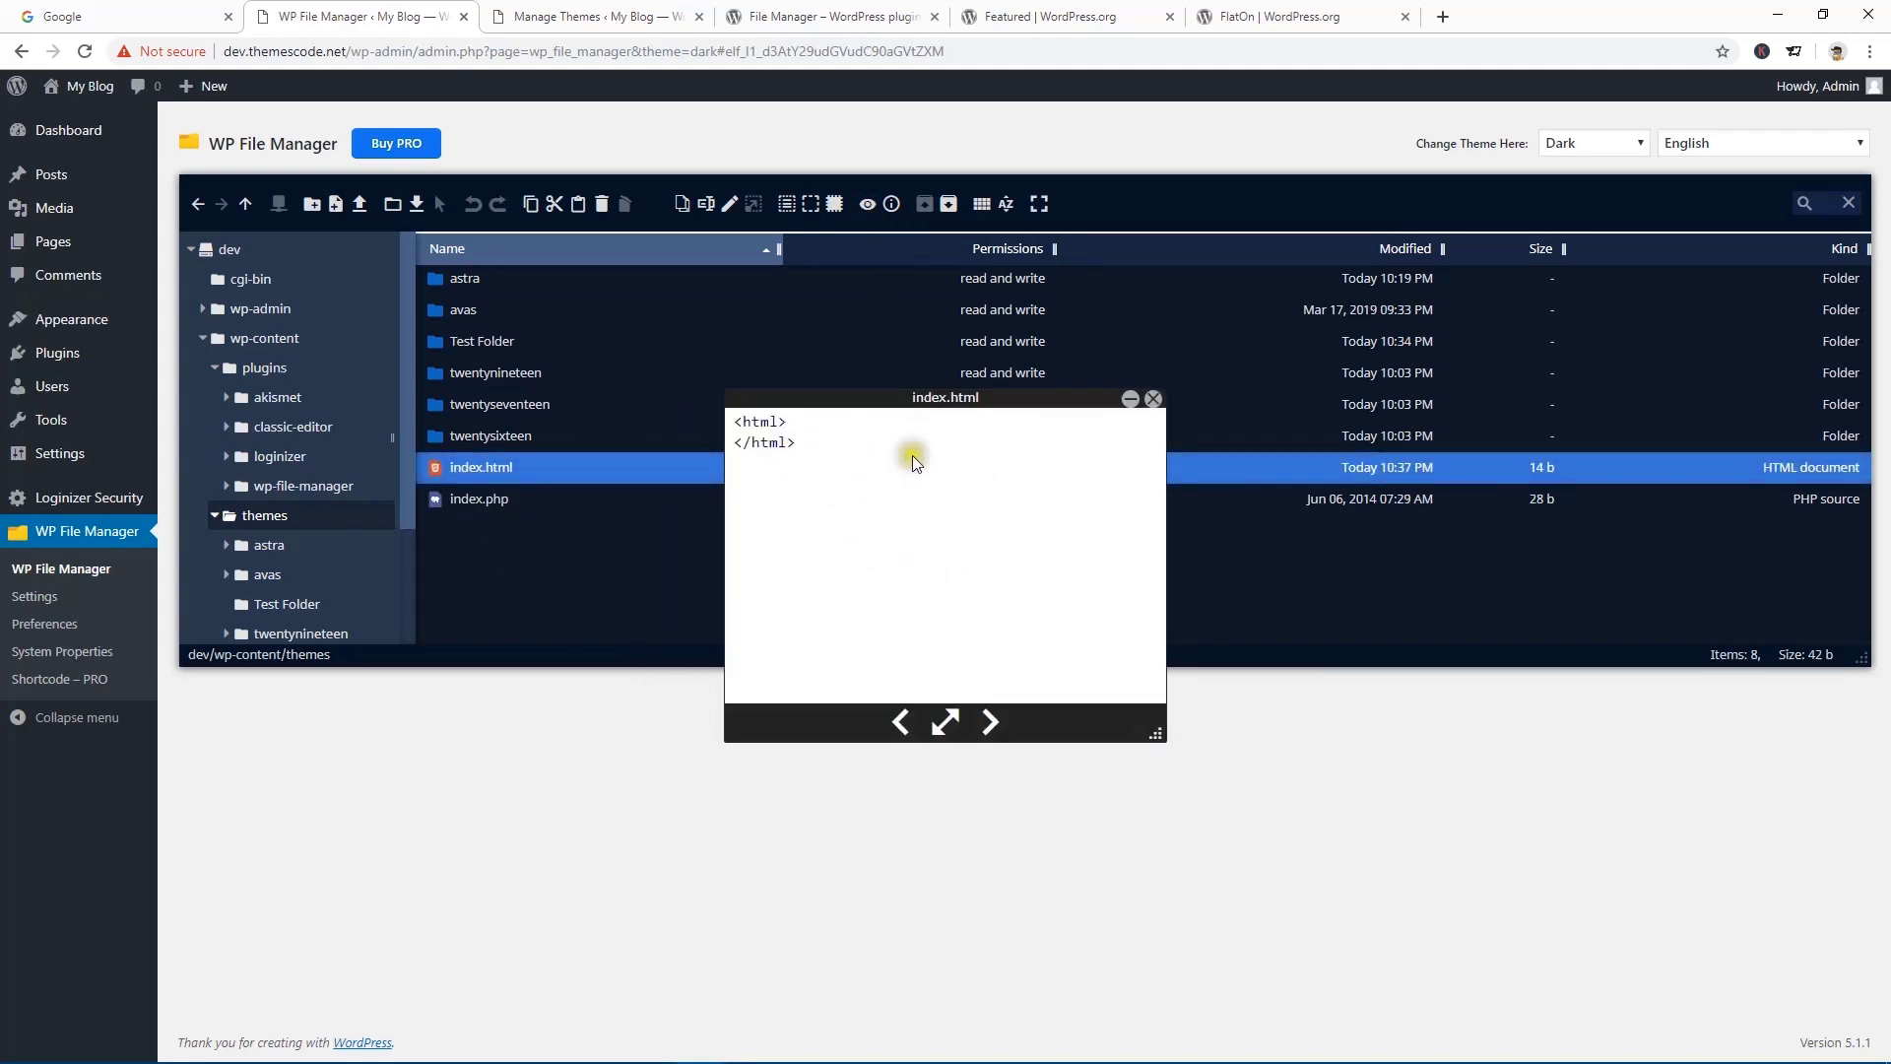
pyautogui.click(1153, 398)
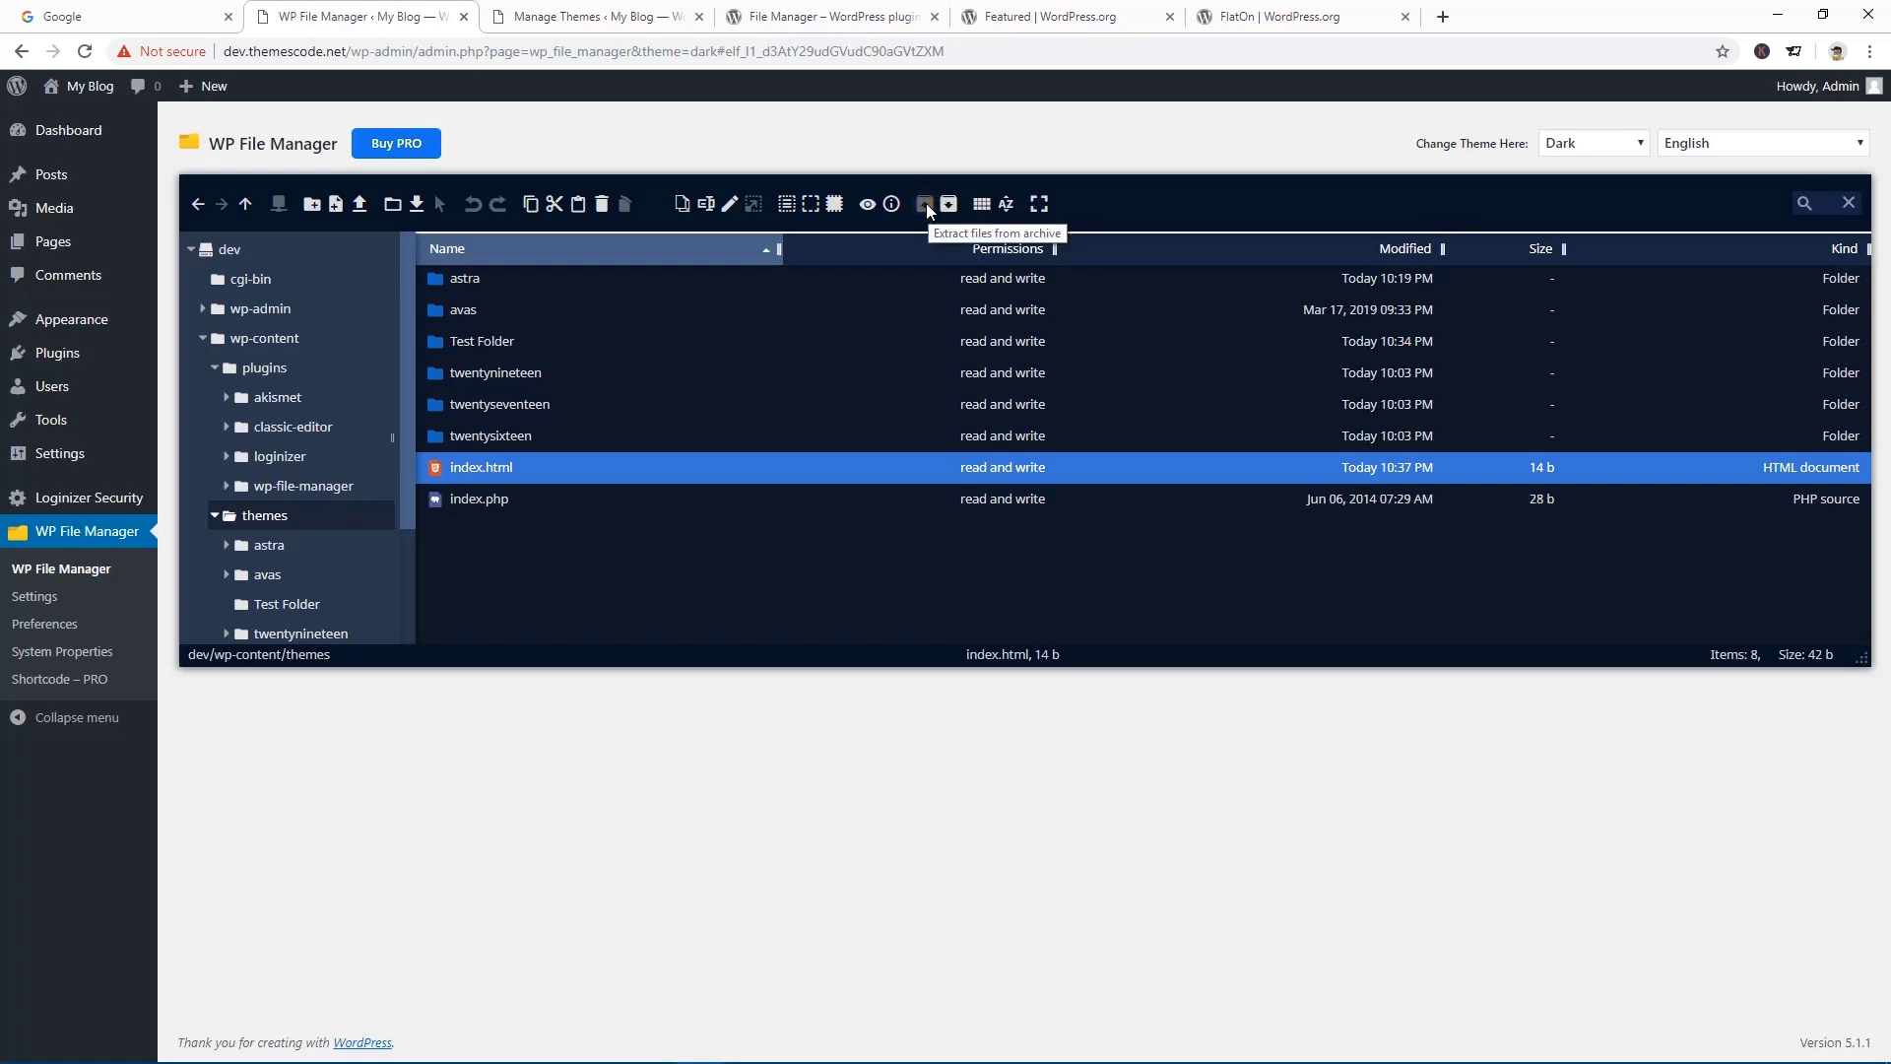
pyautogui.click(1040, 204)
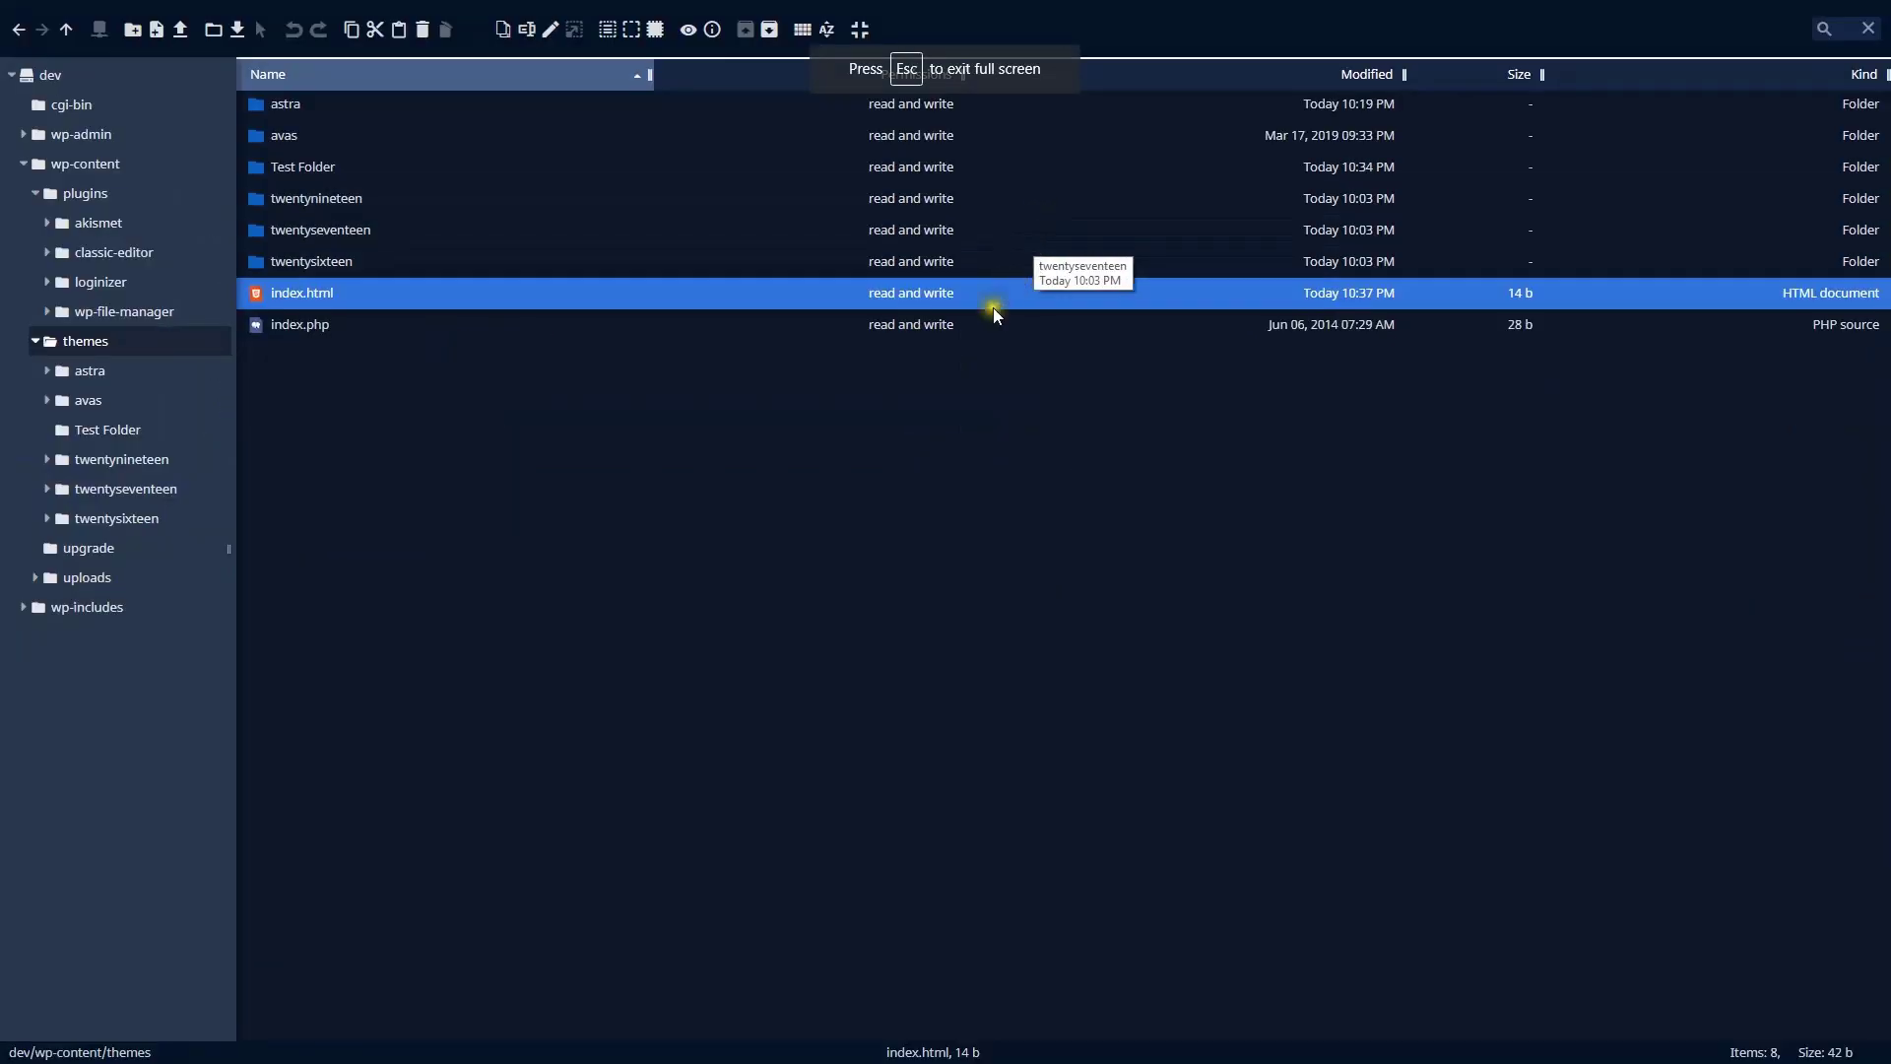
pyautogui.click(860, 30)
pyautogui.click(1039, 204)
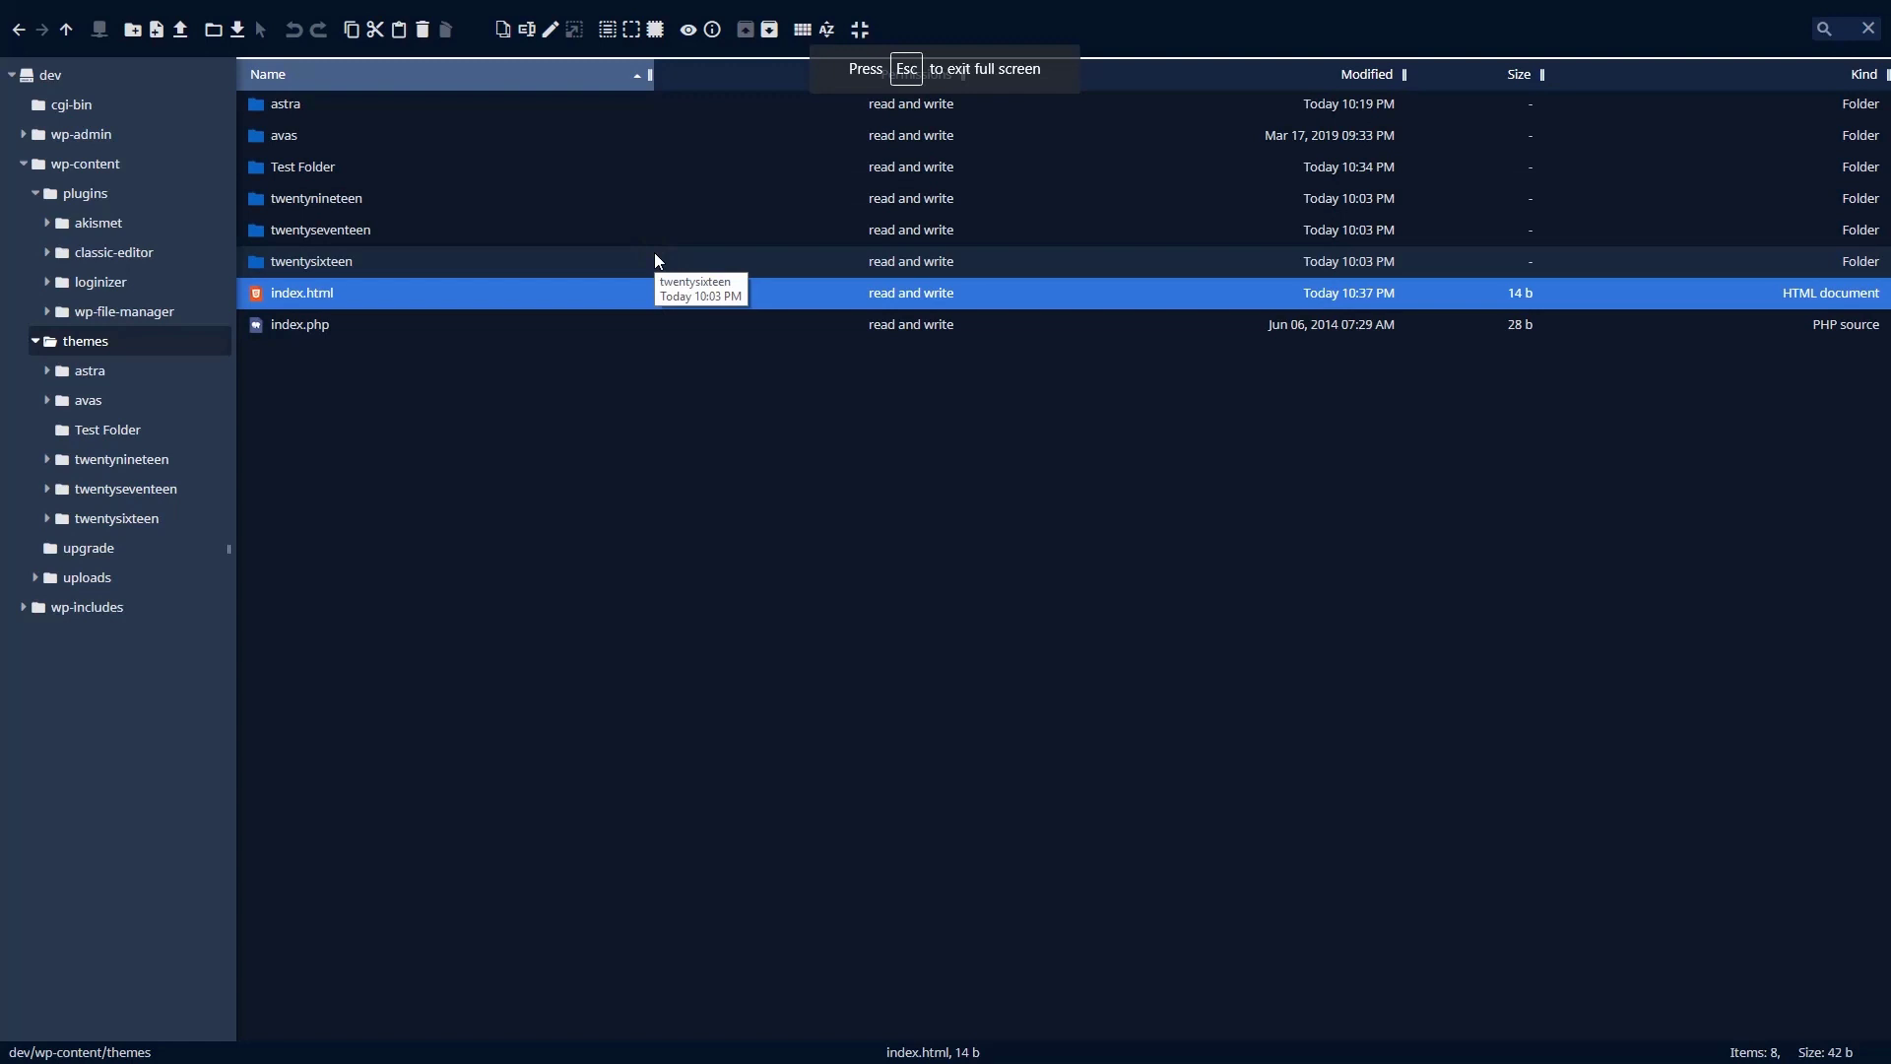
# - Drag index.html into Test Folder and open the folder to confirm it's inside
pyautogui.rightClick(345, 295)
pyautogui.click(751, 640)
pyautogui.click(309, 304)
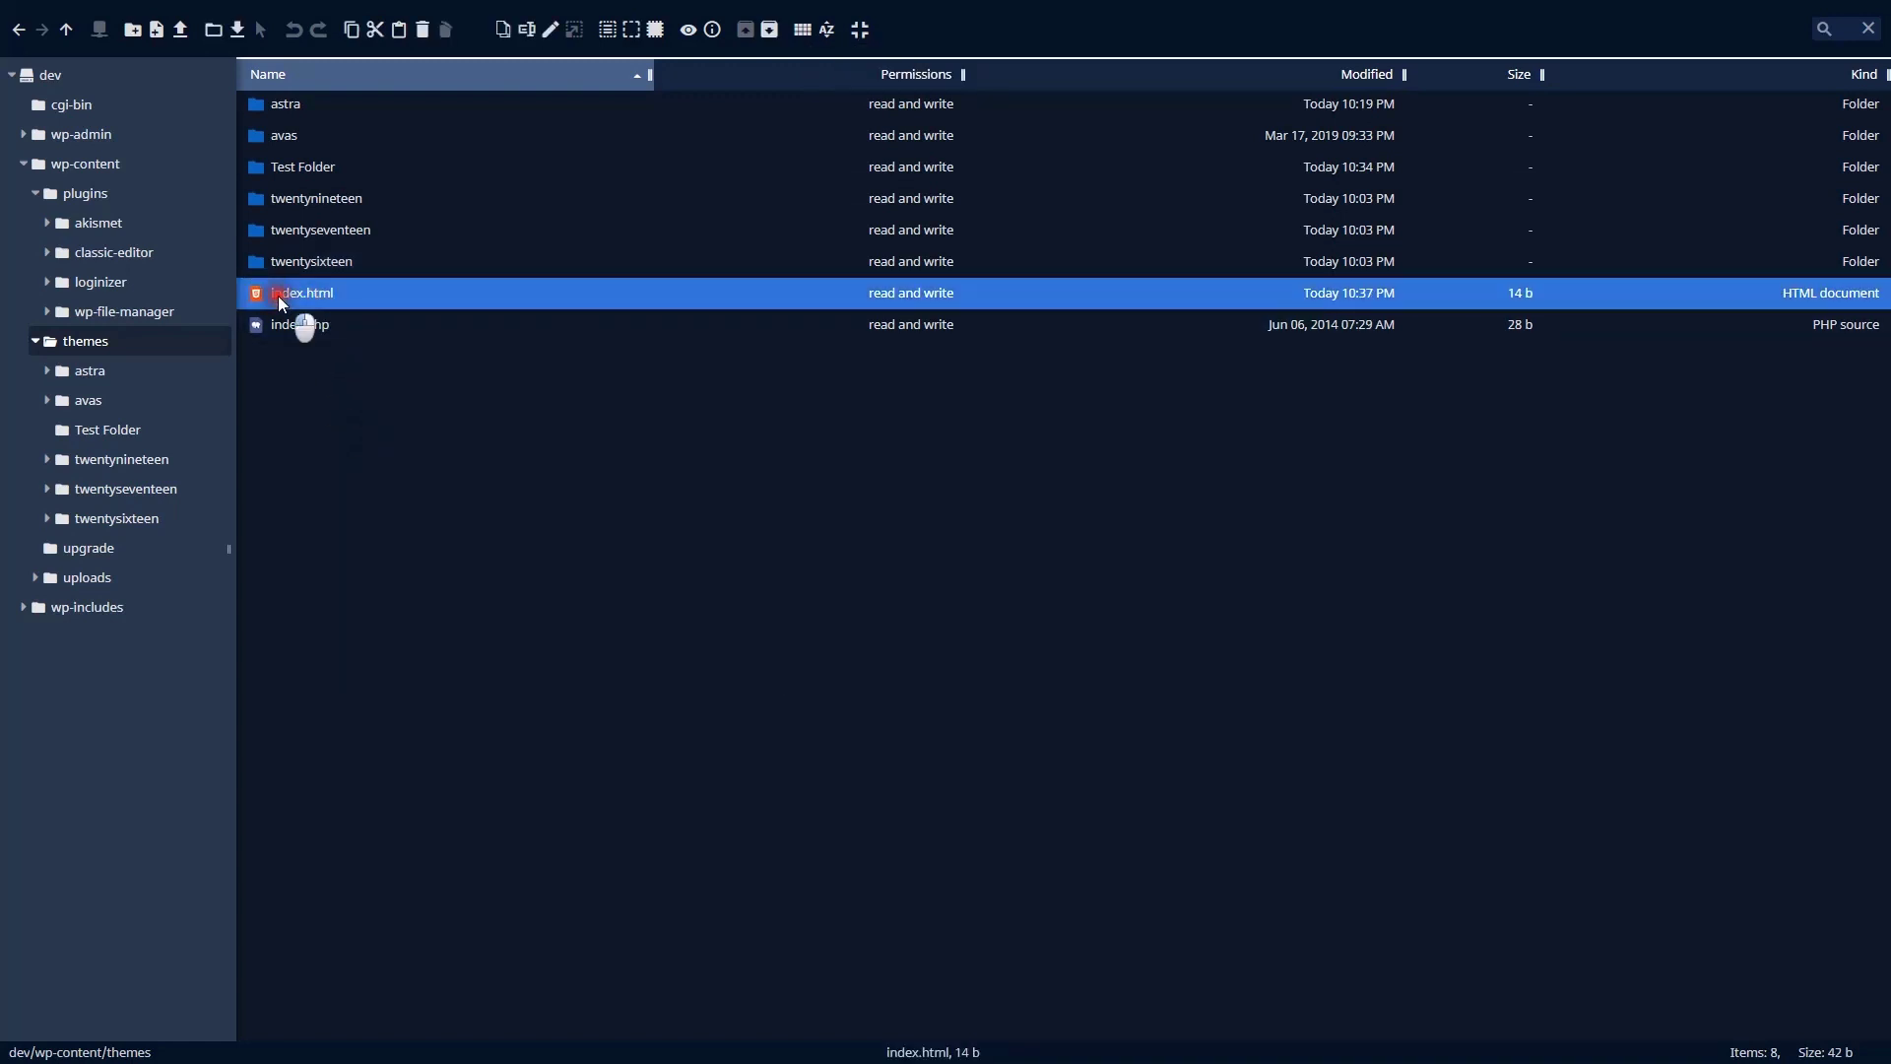
pyautogui.moveTo(278, 295); pyautogui.dragTo(351, 174)
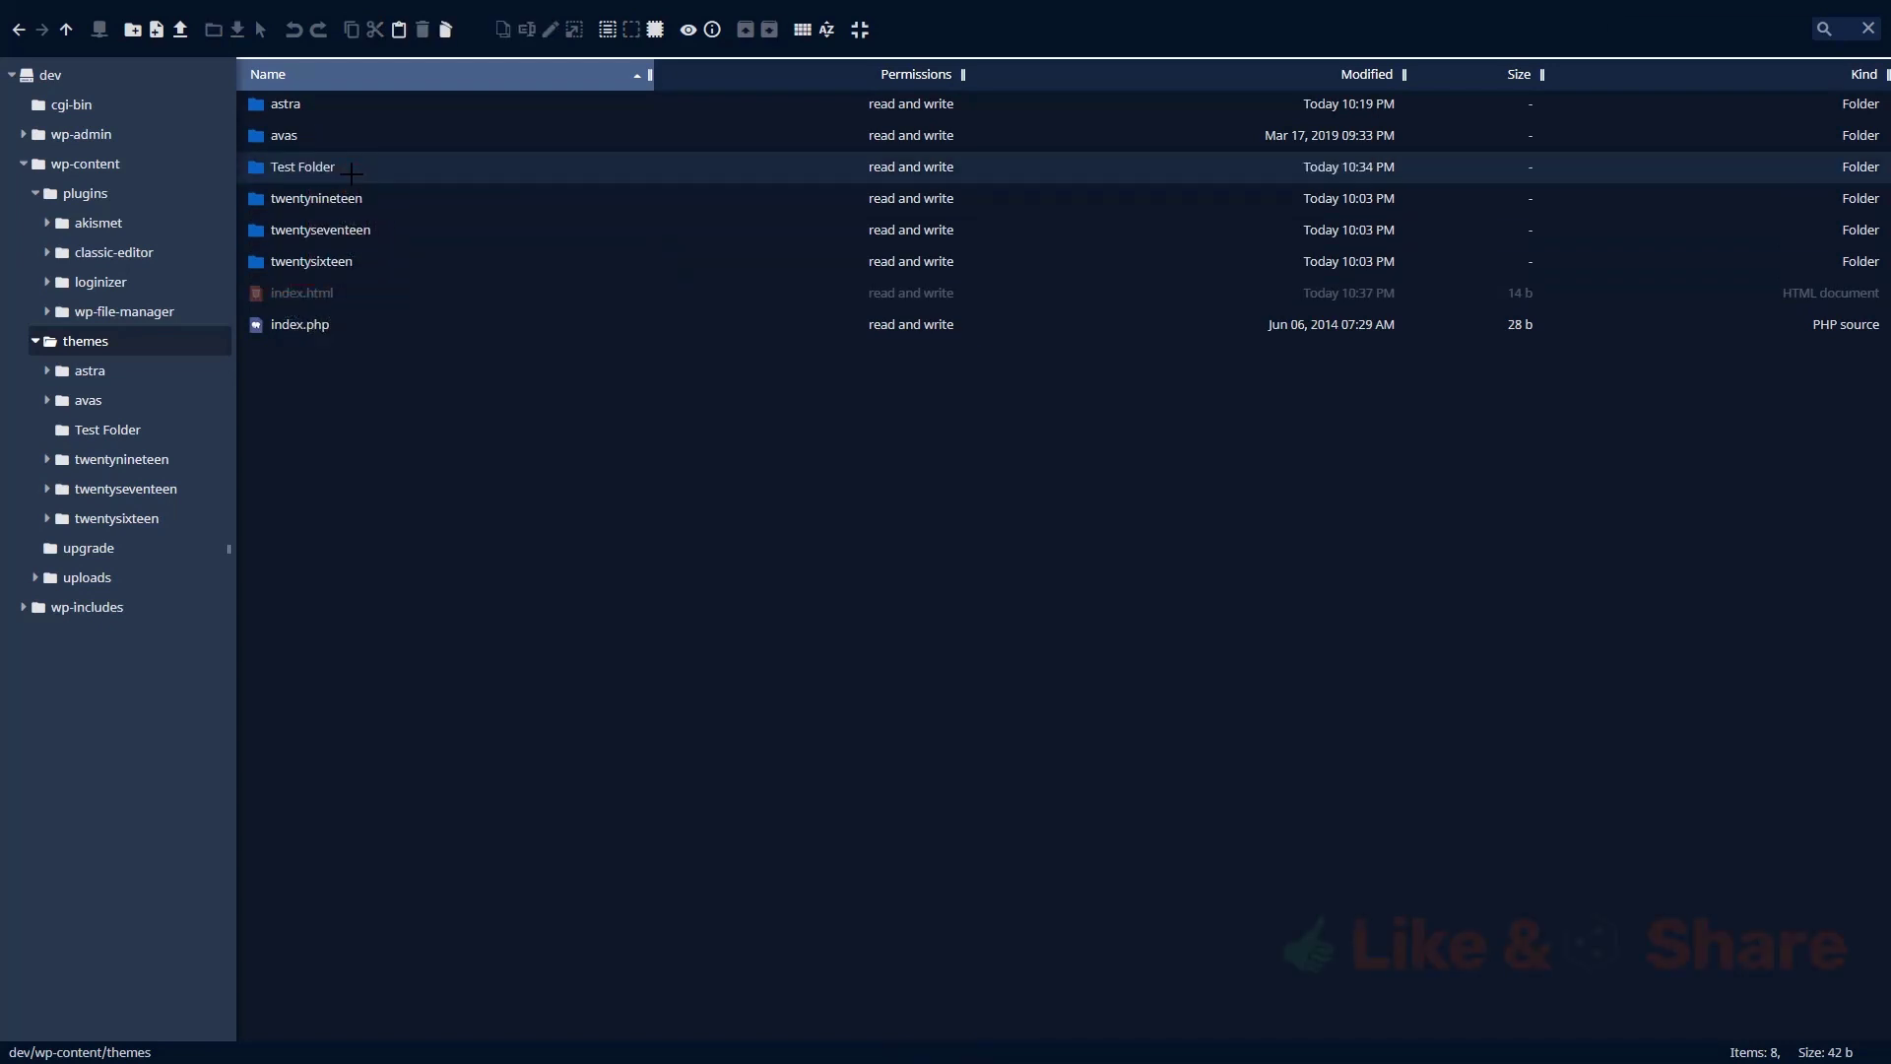
pyautogui.doubleClick(351, 169)
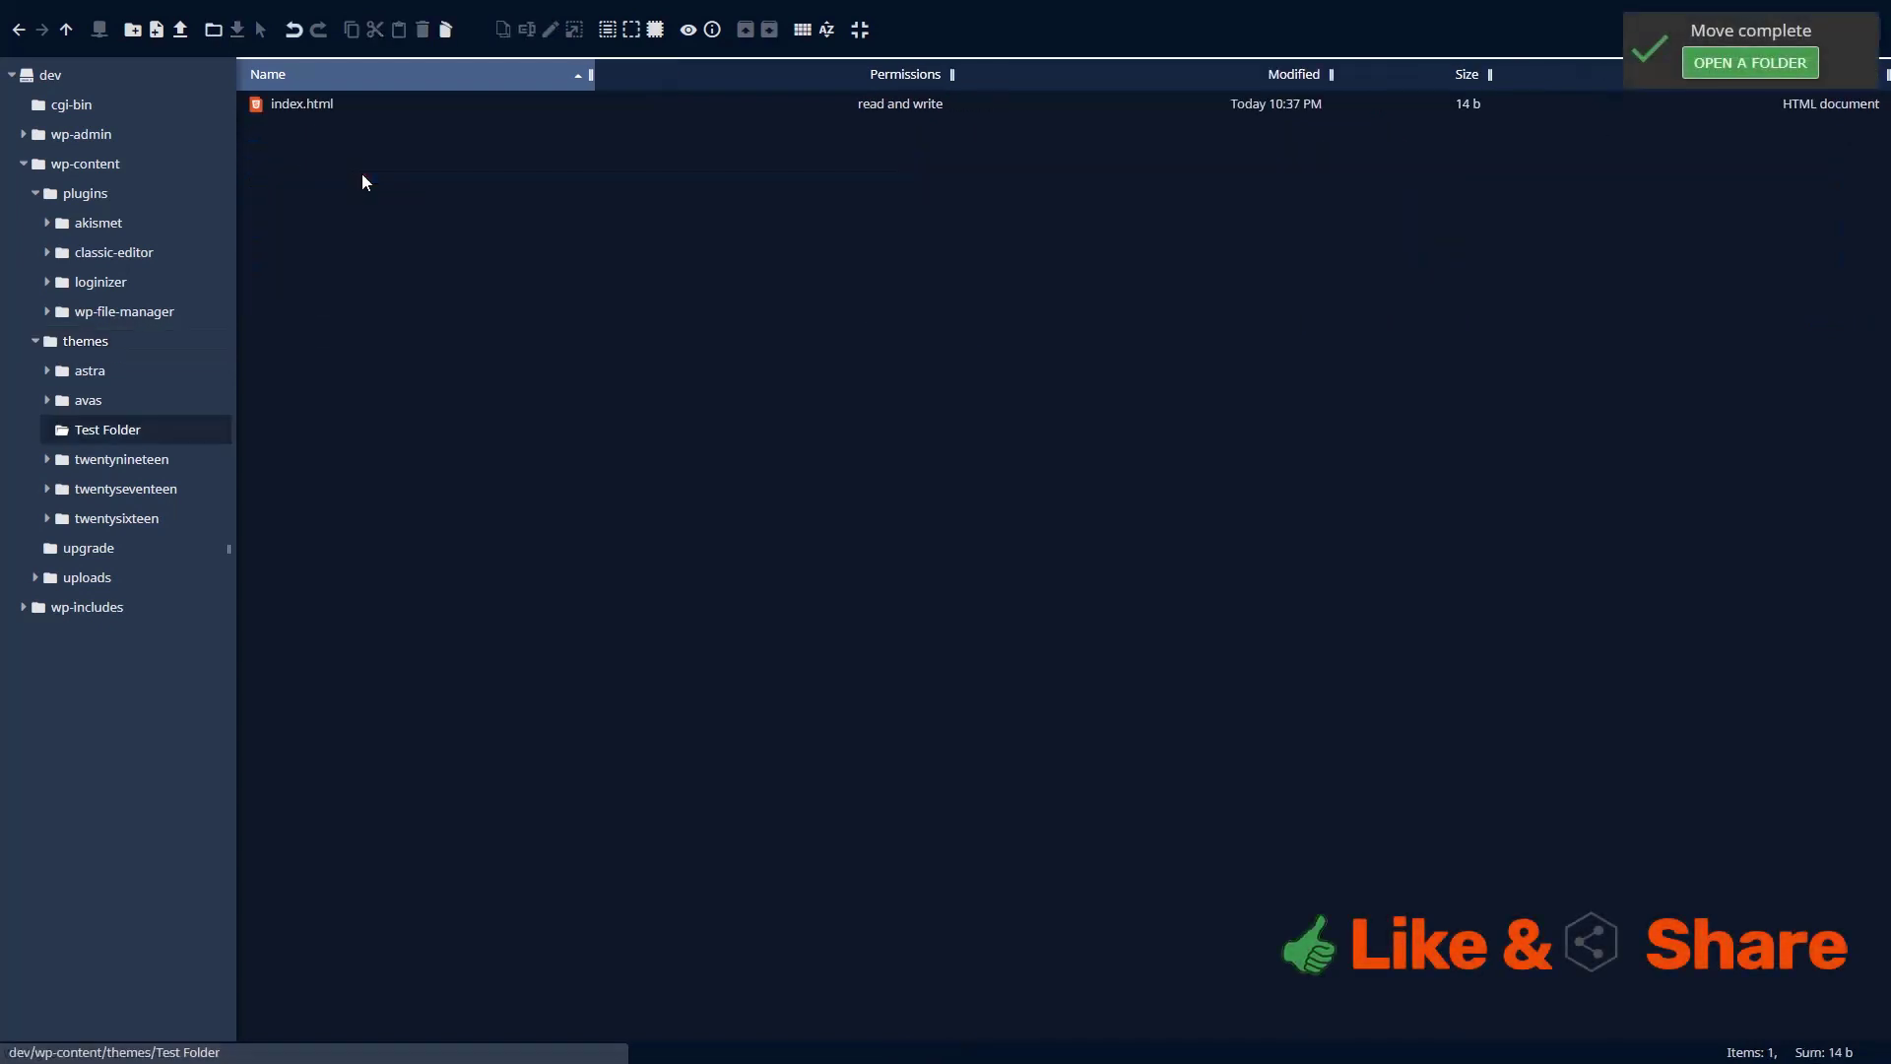
pyautogui.click(303, 106)
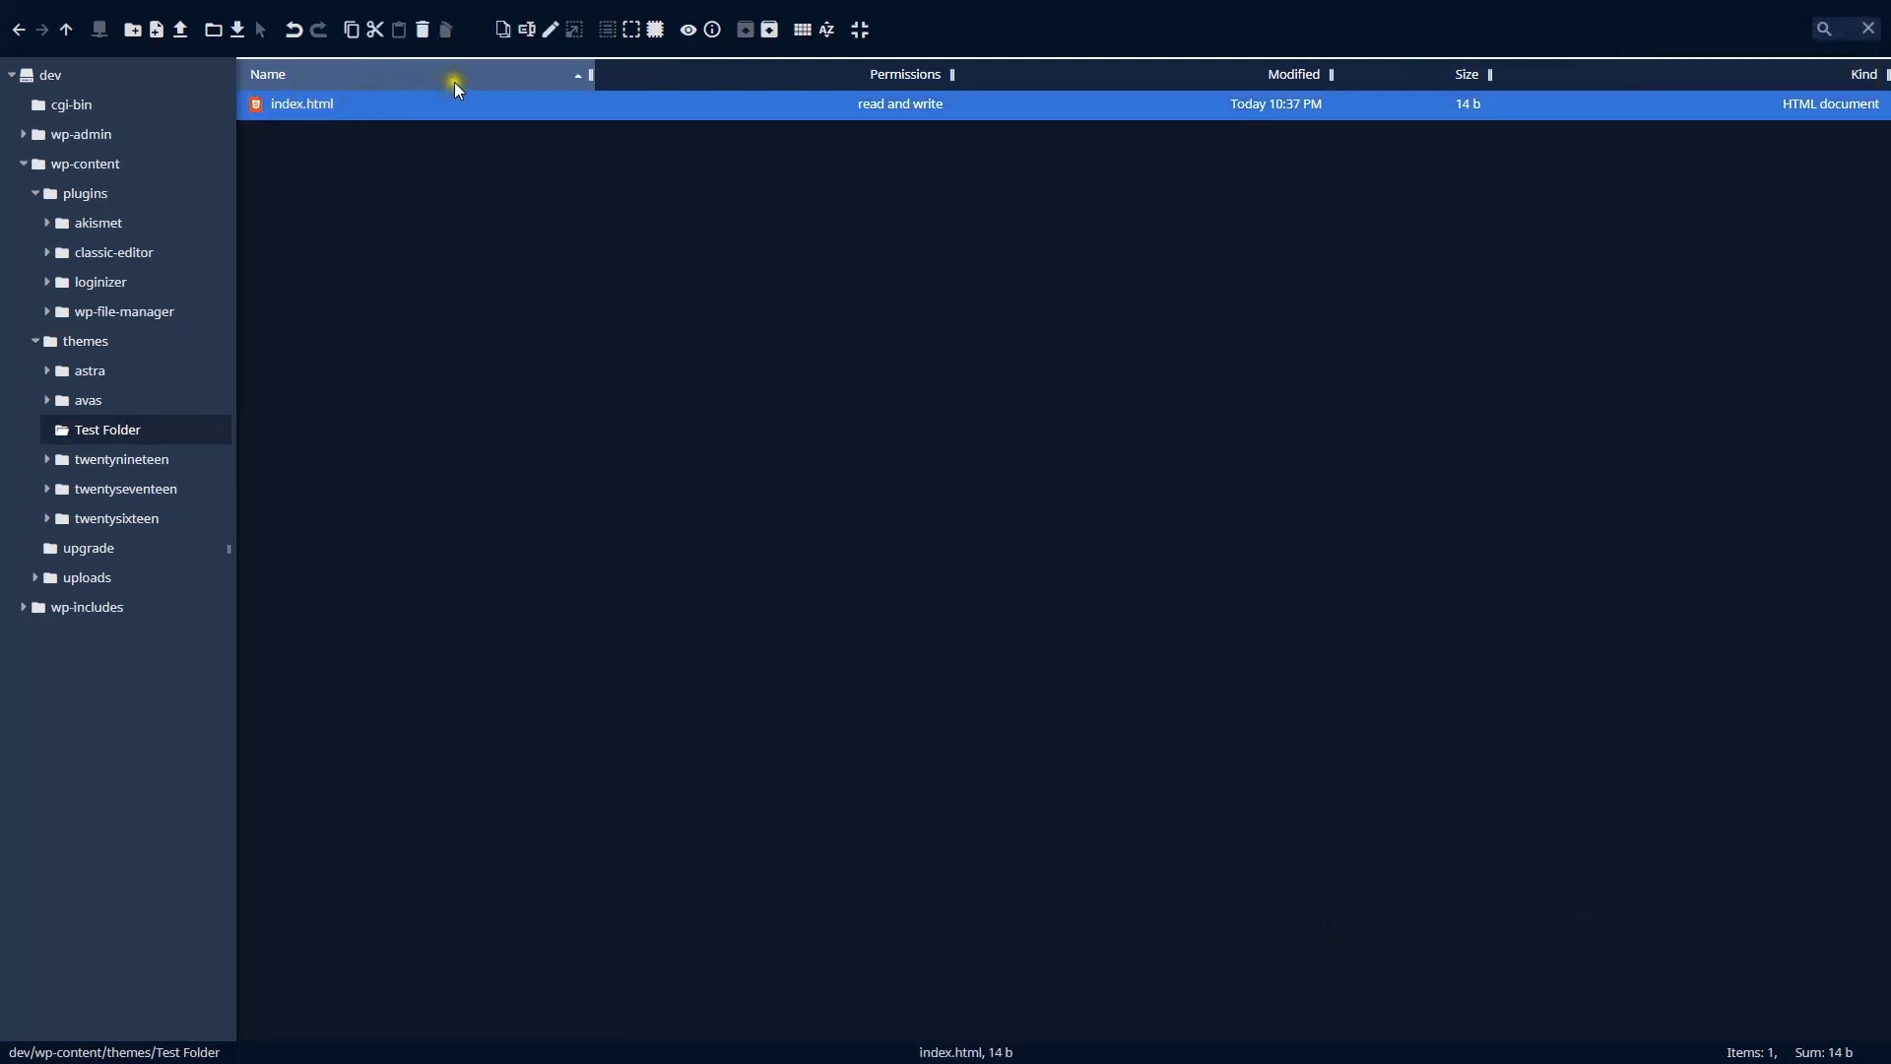
# - Return to the themes folder and download Test Folder as a zip archive
pyautogui.click(20, 36)
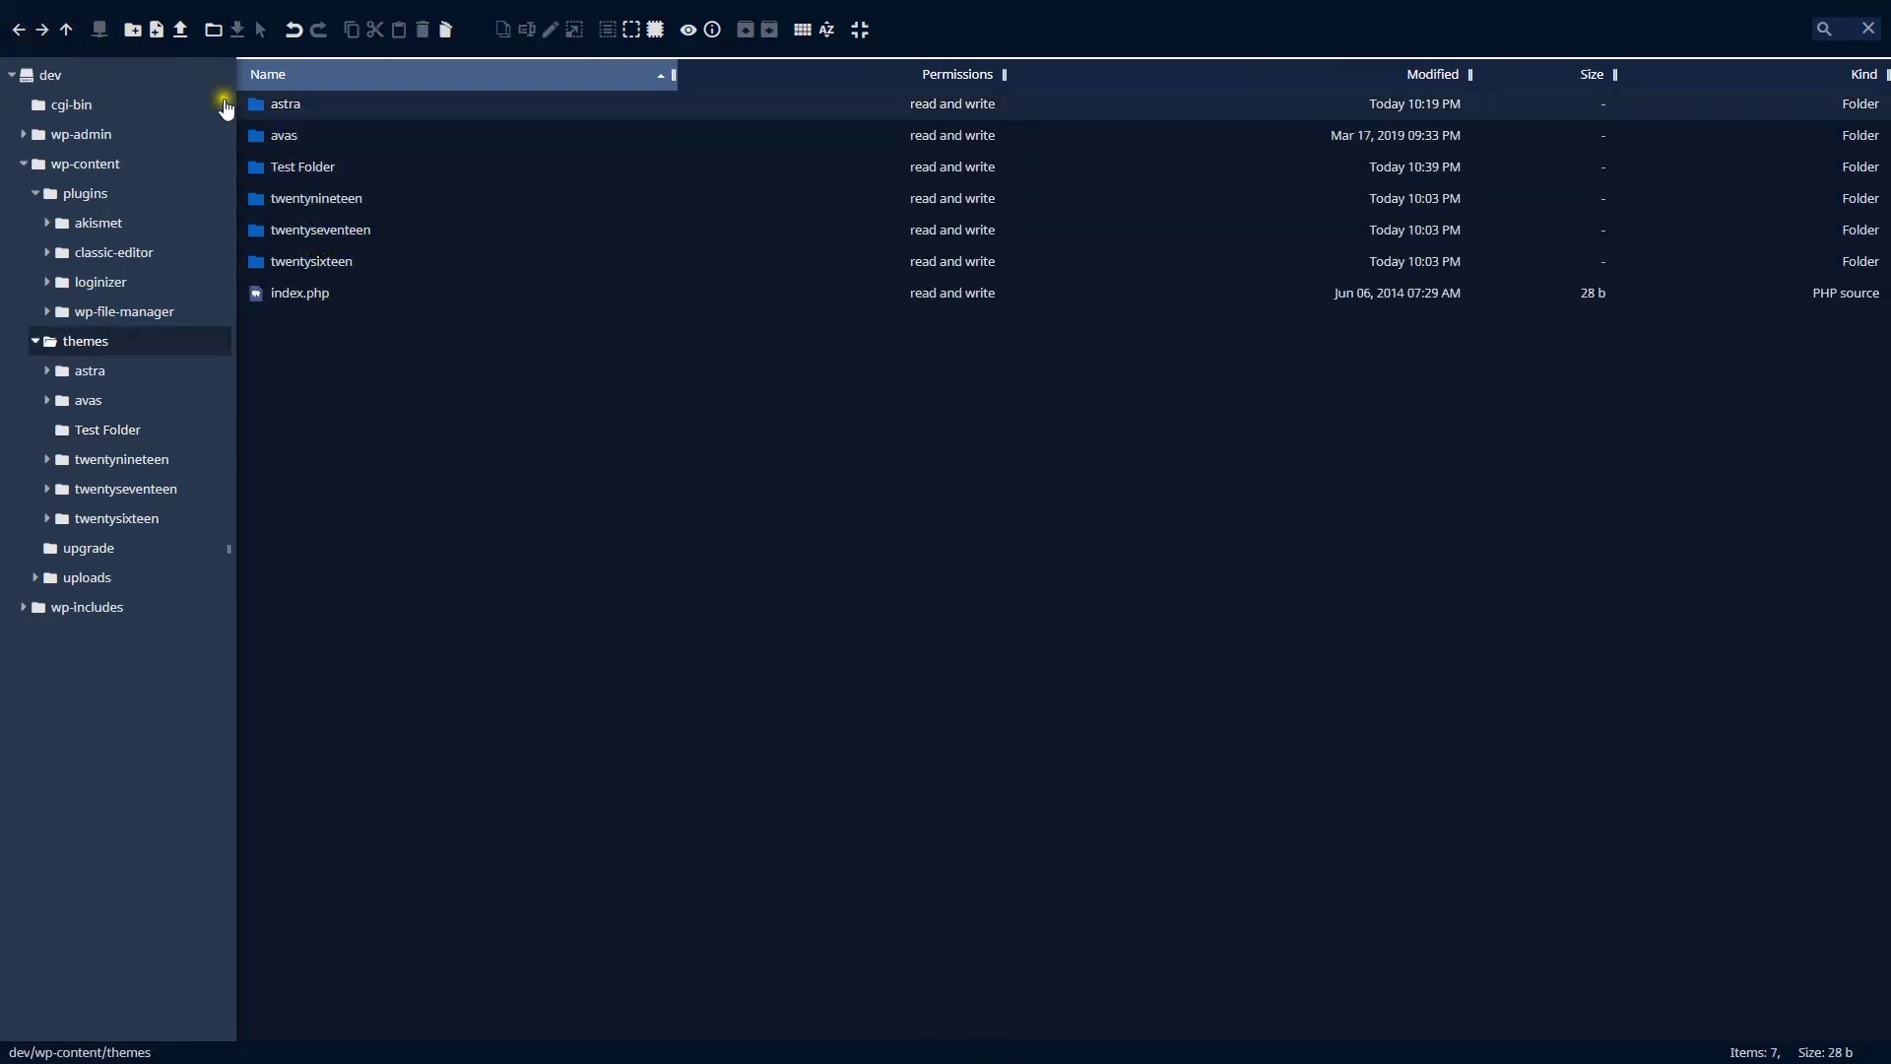
pyautogui.click(293, 168)
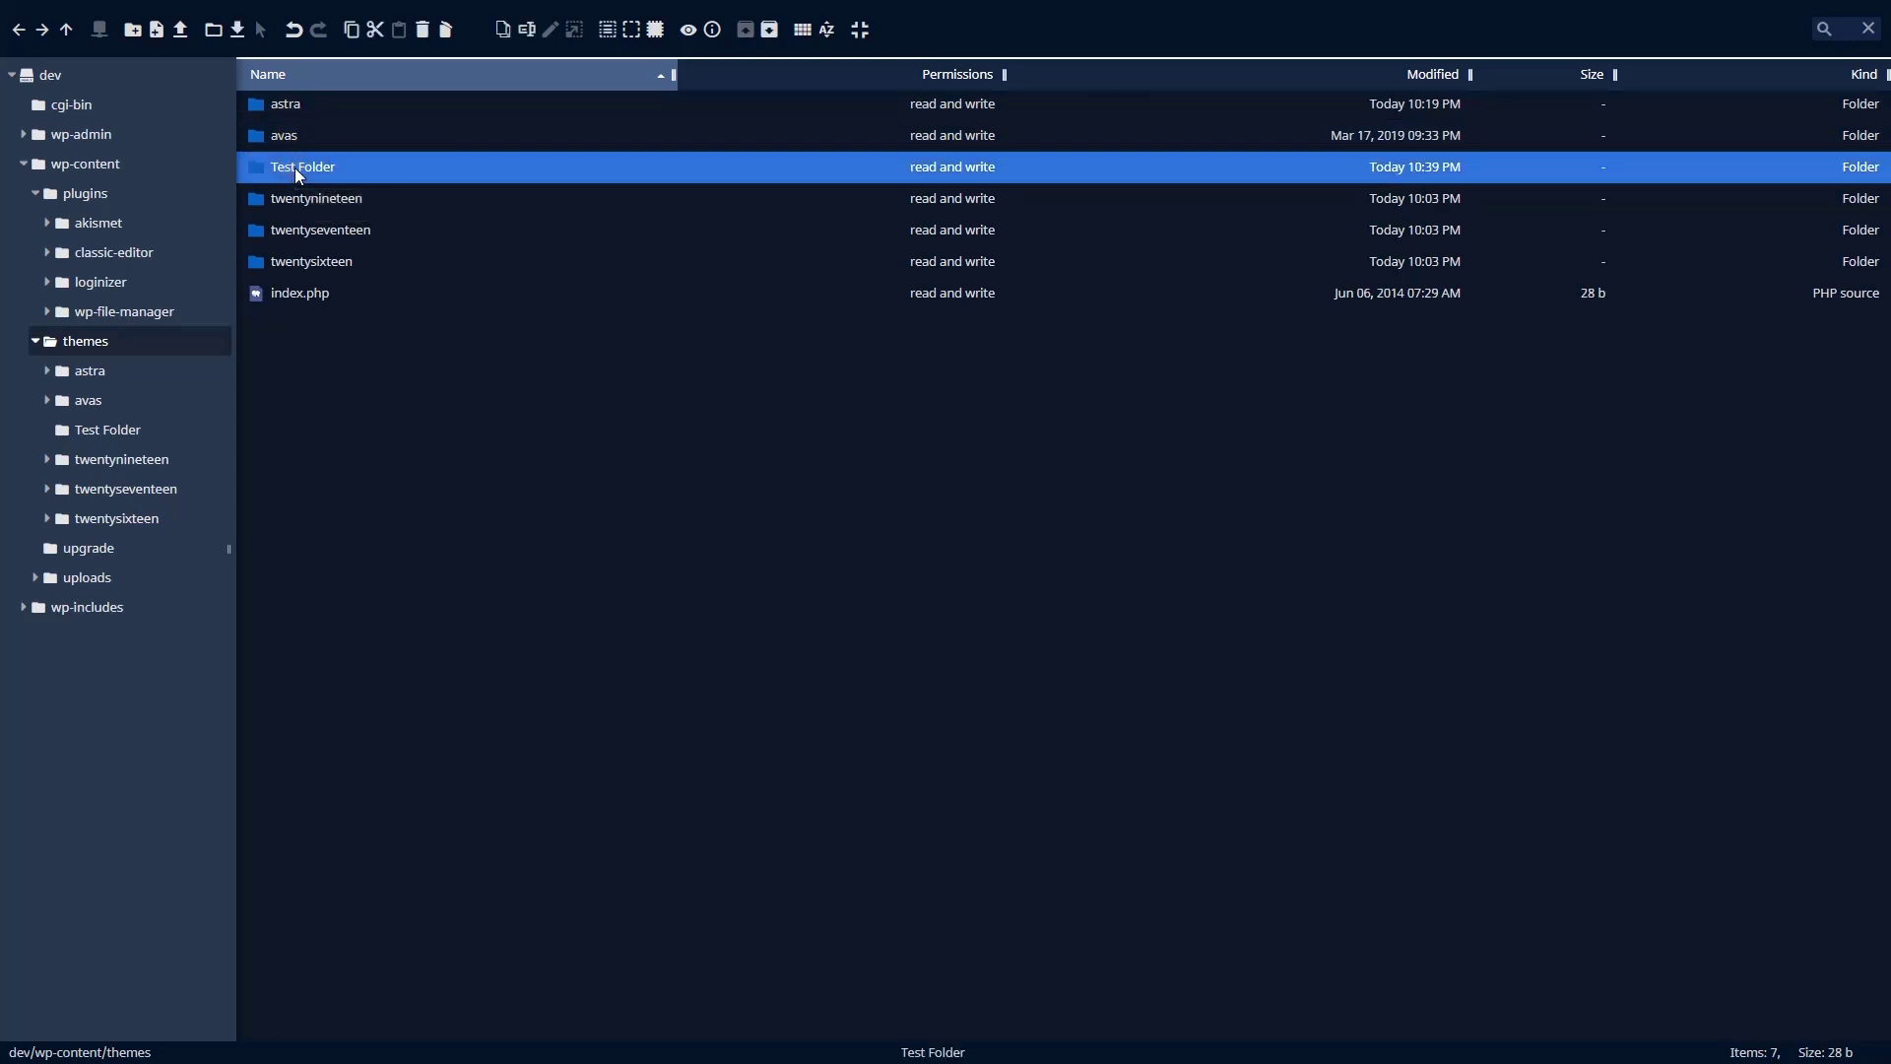
pyautogui.click(237, 30)
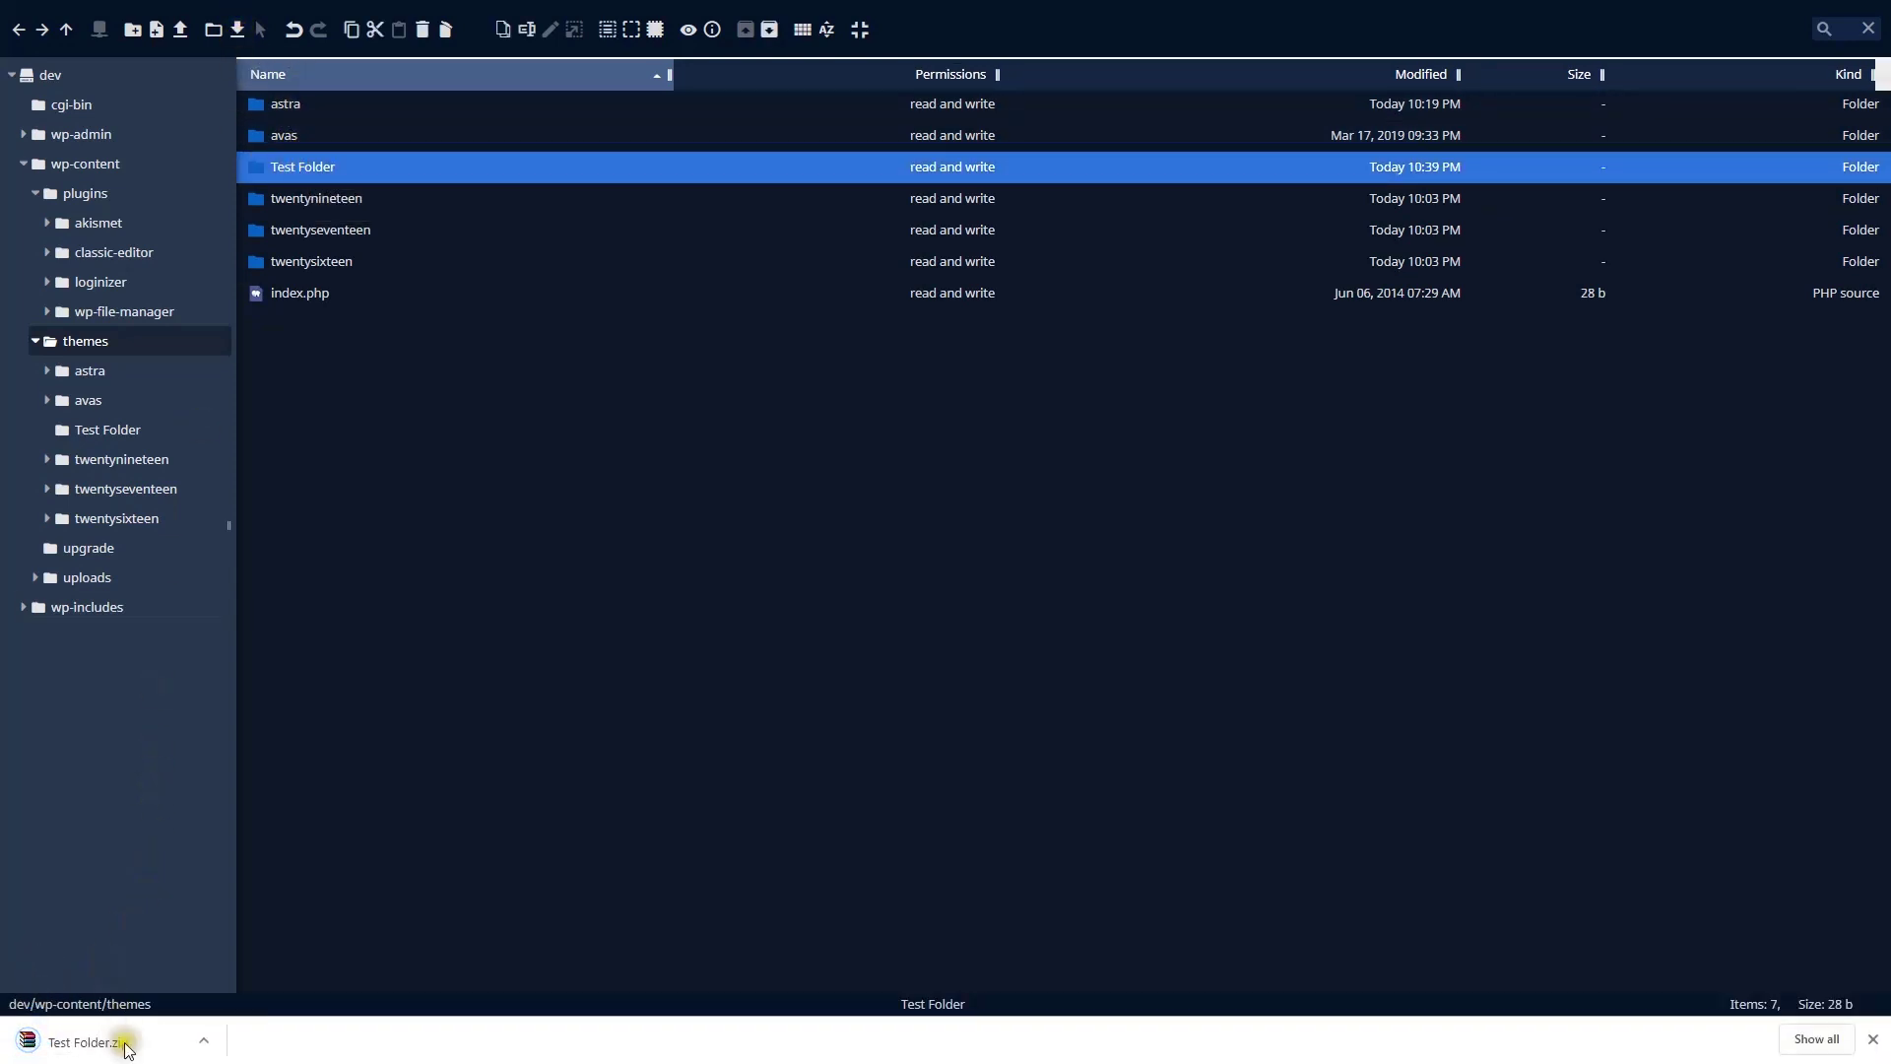